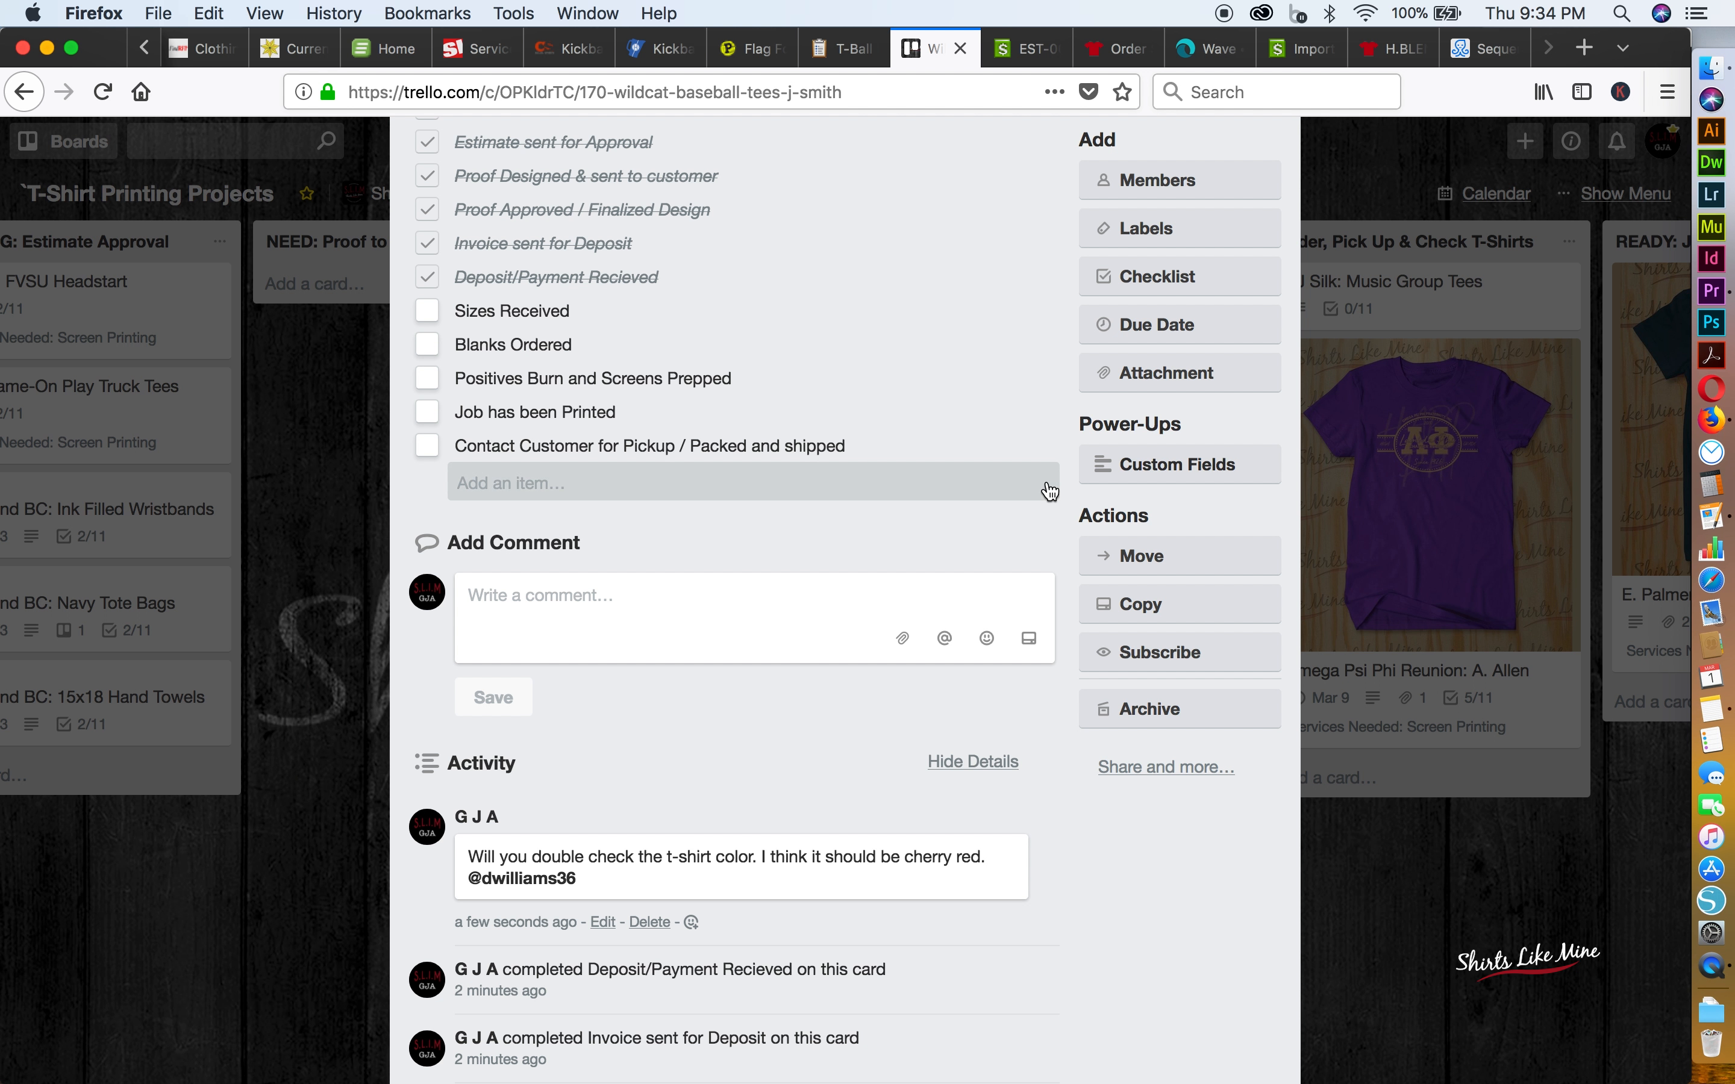
# Check which board members can be assigned to the Wildcat Baseball Tees card, review its details, and close the card
pyautogui.scroll(3, 1043, 491)
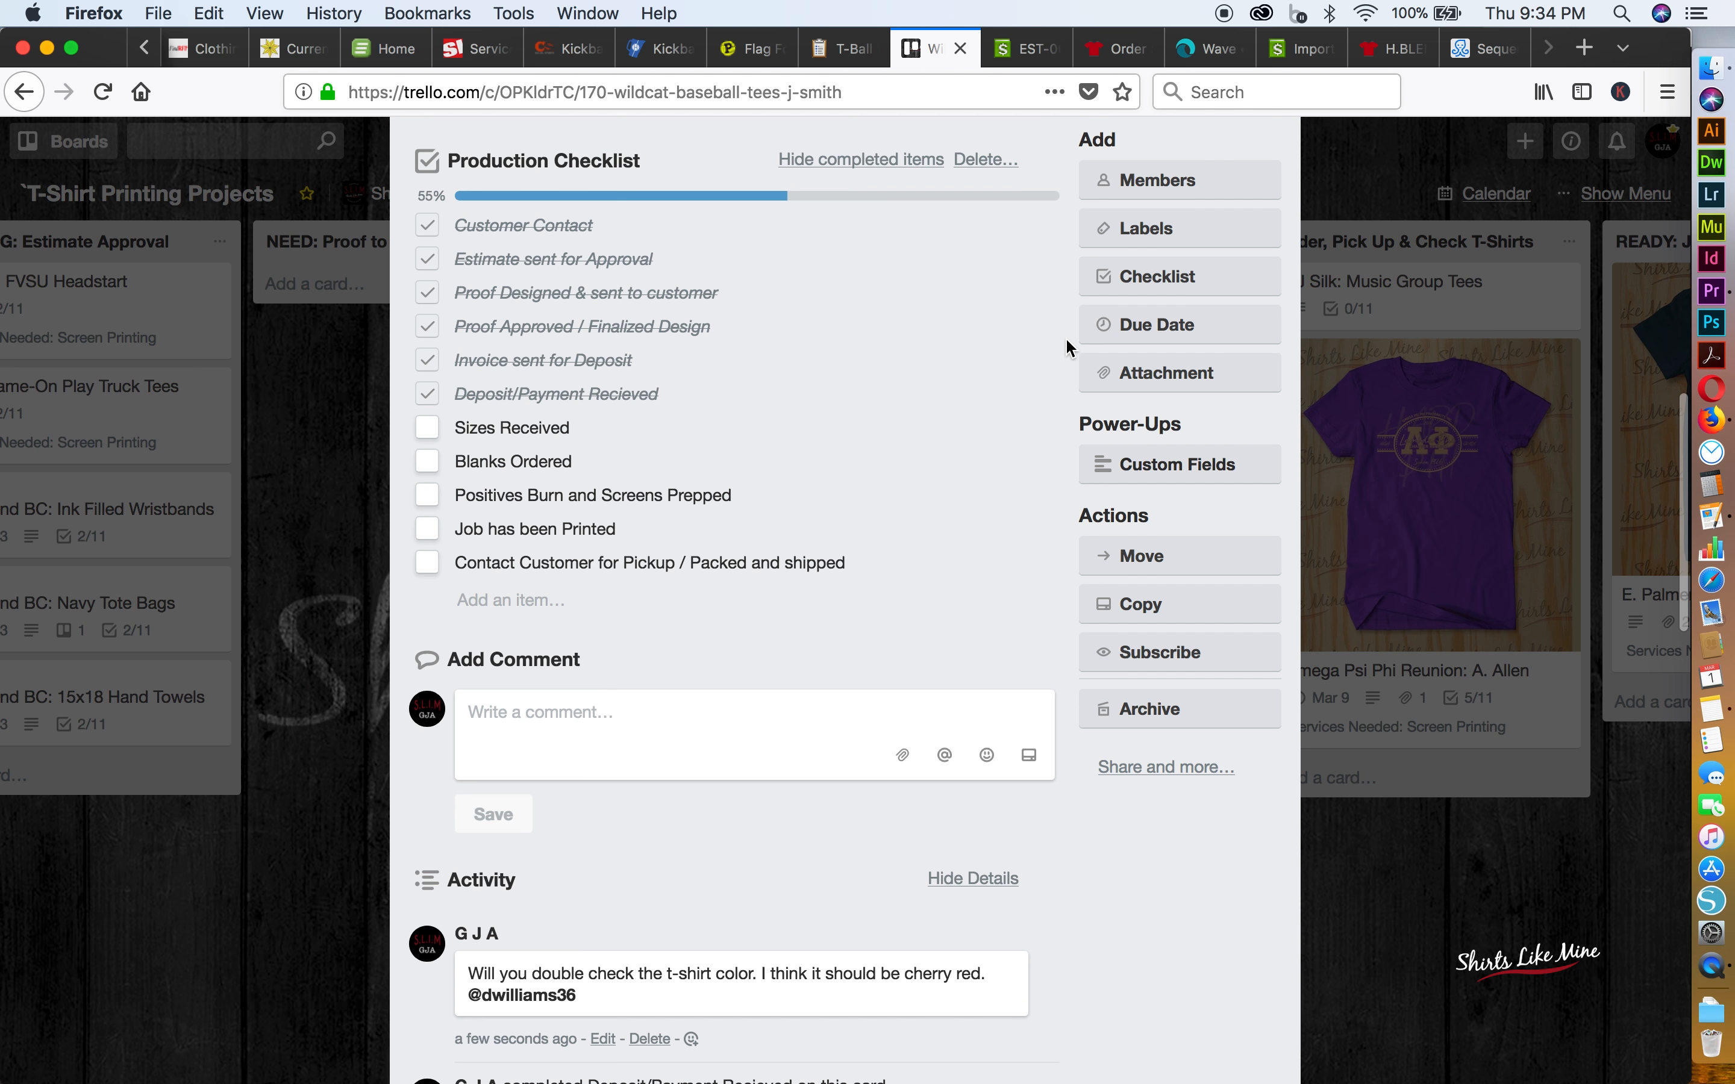
pyautogui.scroll(2, 1068, 346)
pyautogui.scroll(4, 1007, 273)
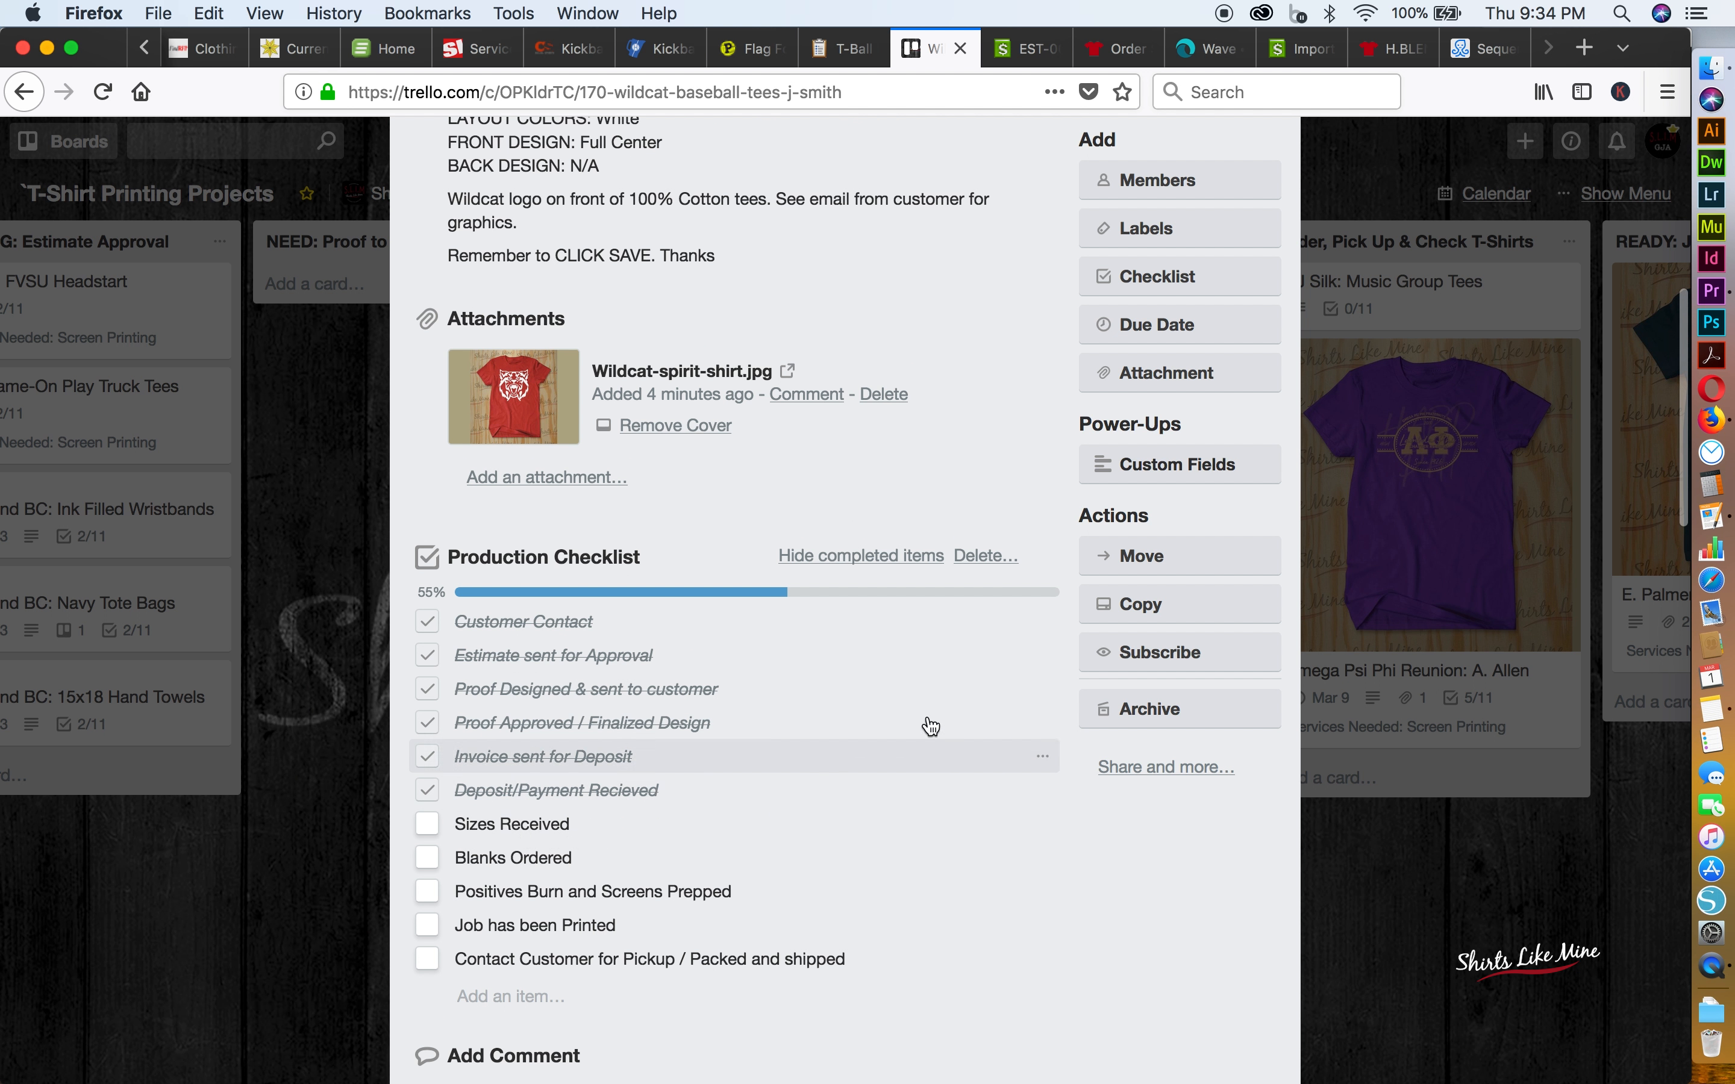
pyautogui.click(1146, 185)
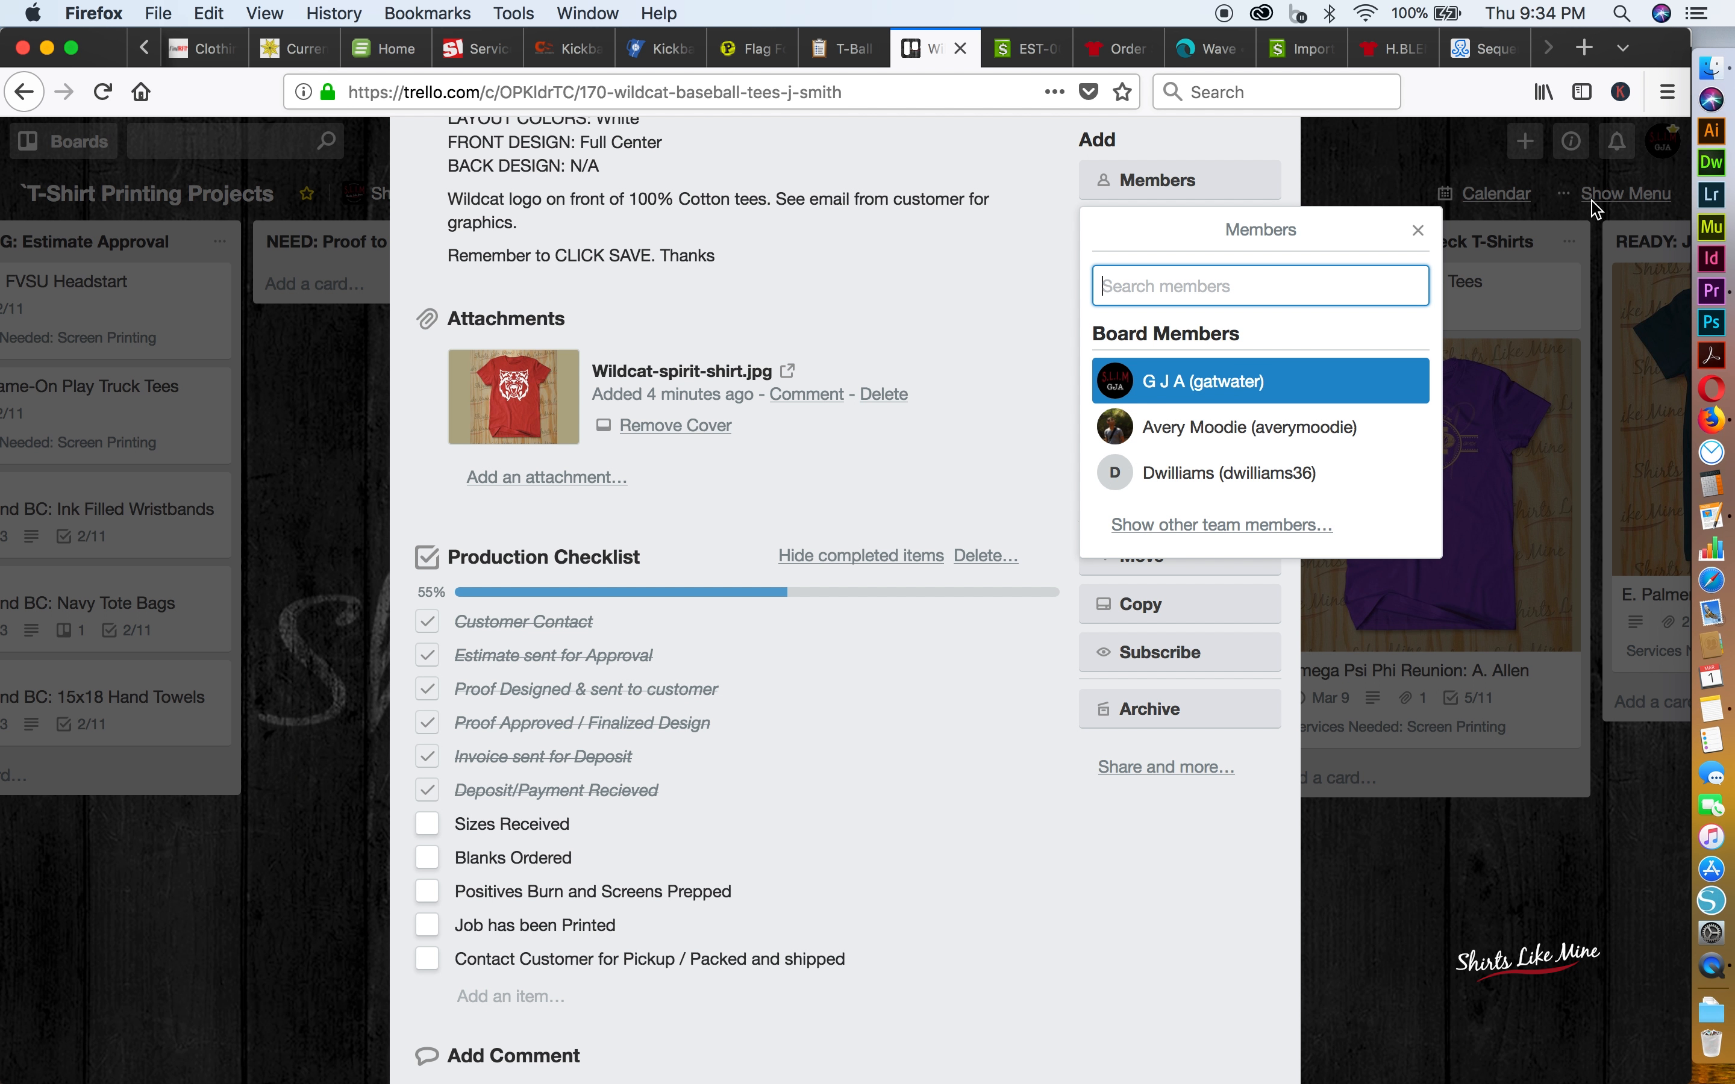
pyautogui.click(1419, 232)
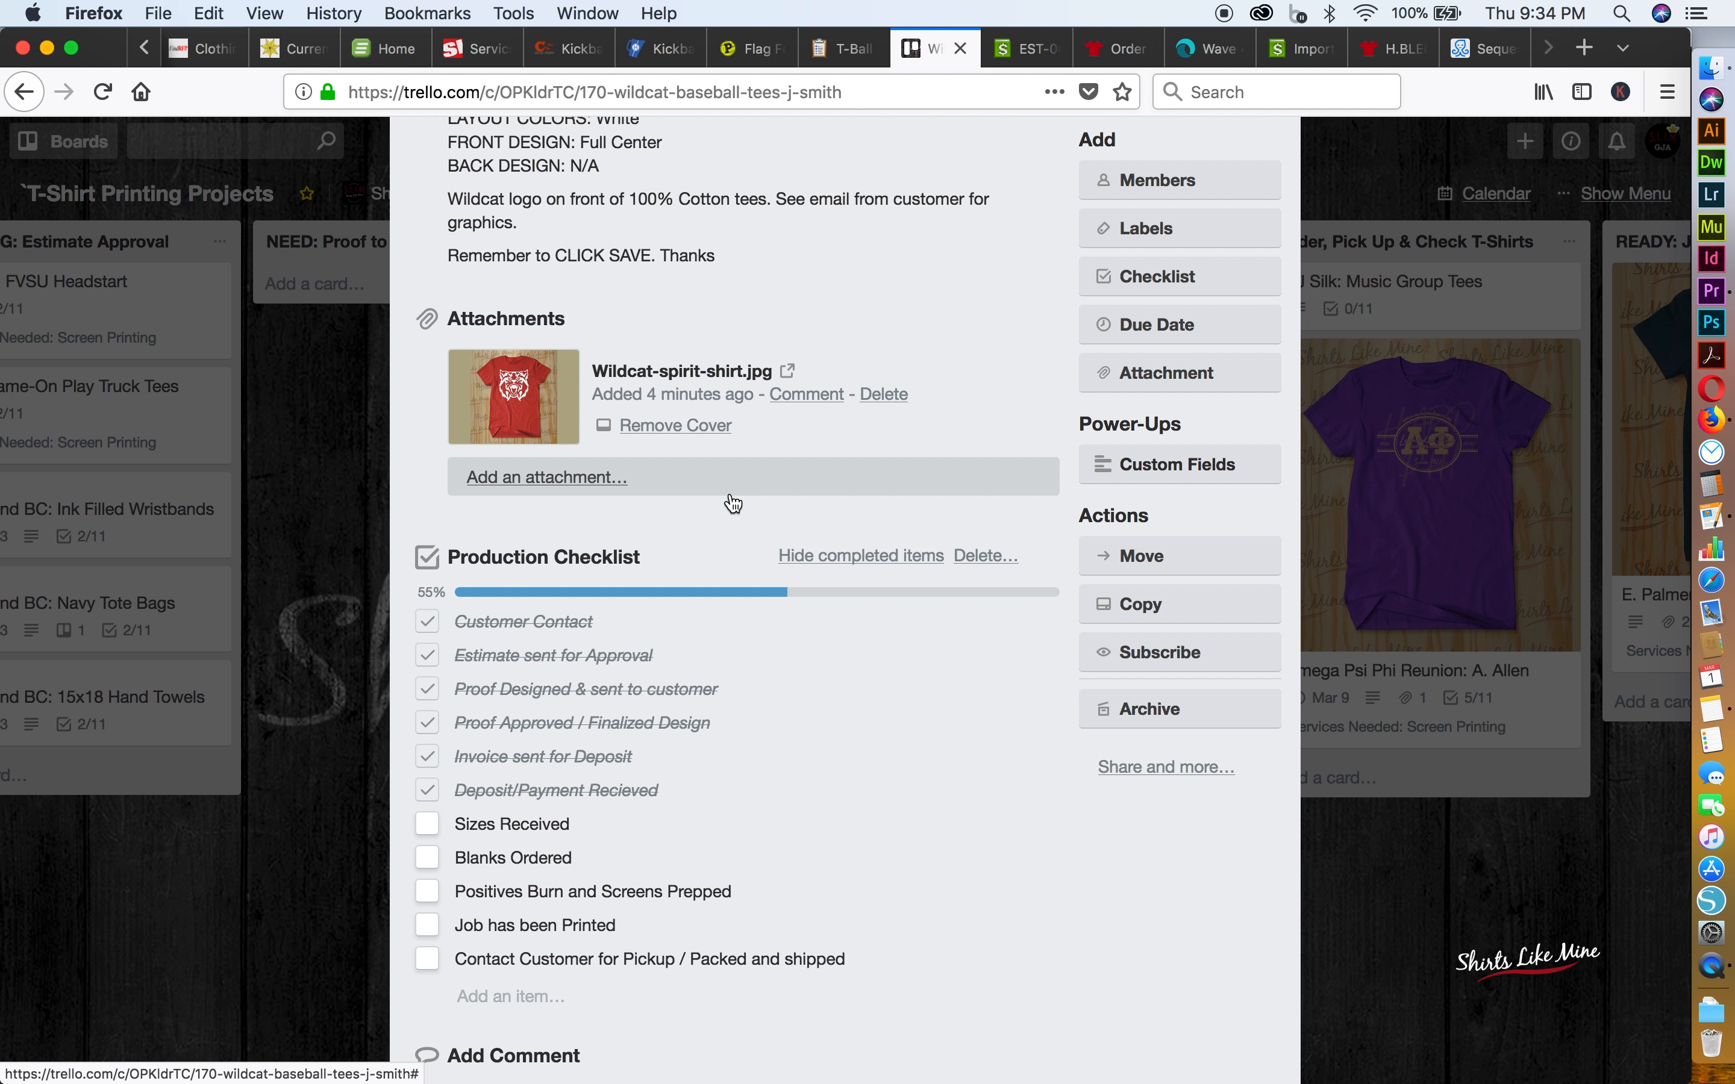
pyautogui.click(355, 868)
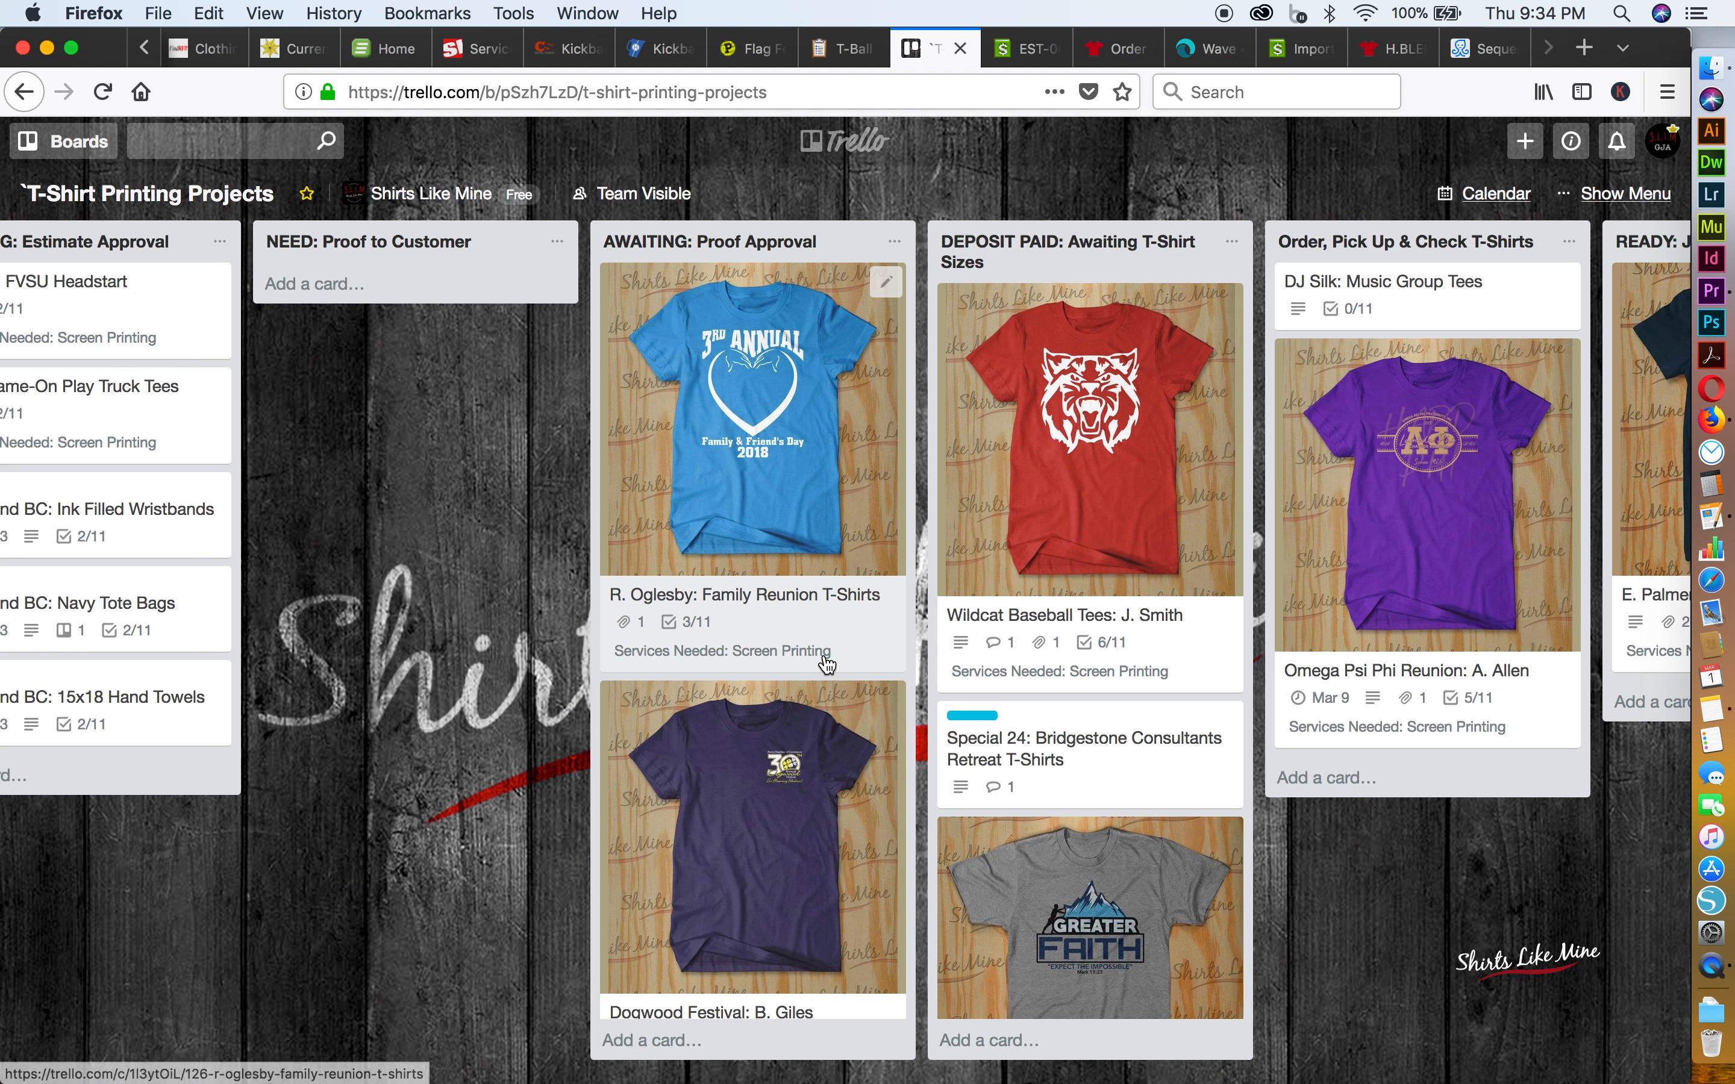
pyautogui.click(1061, 446)
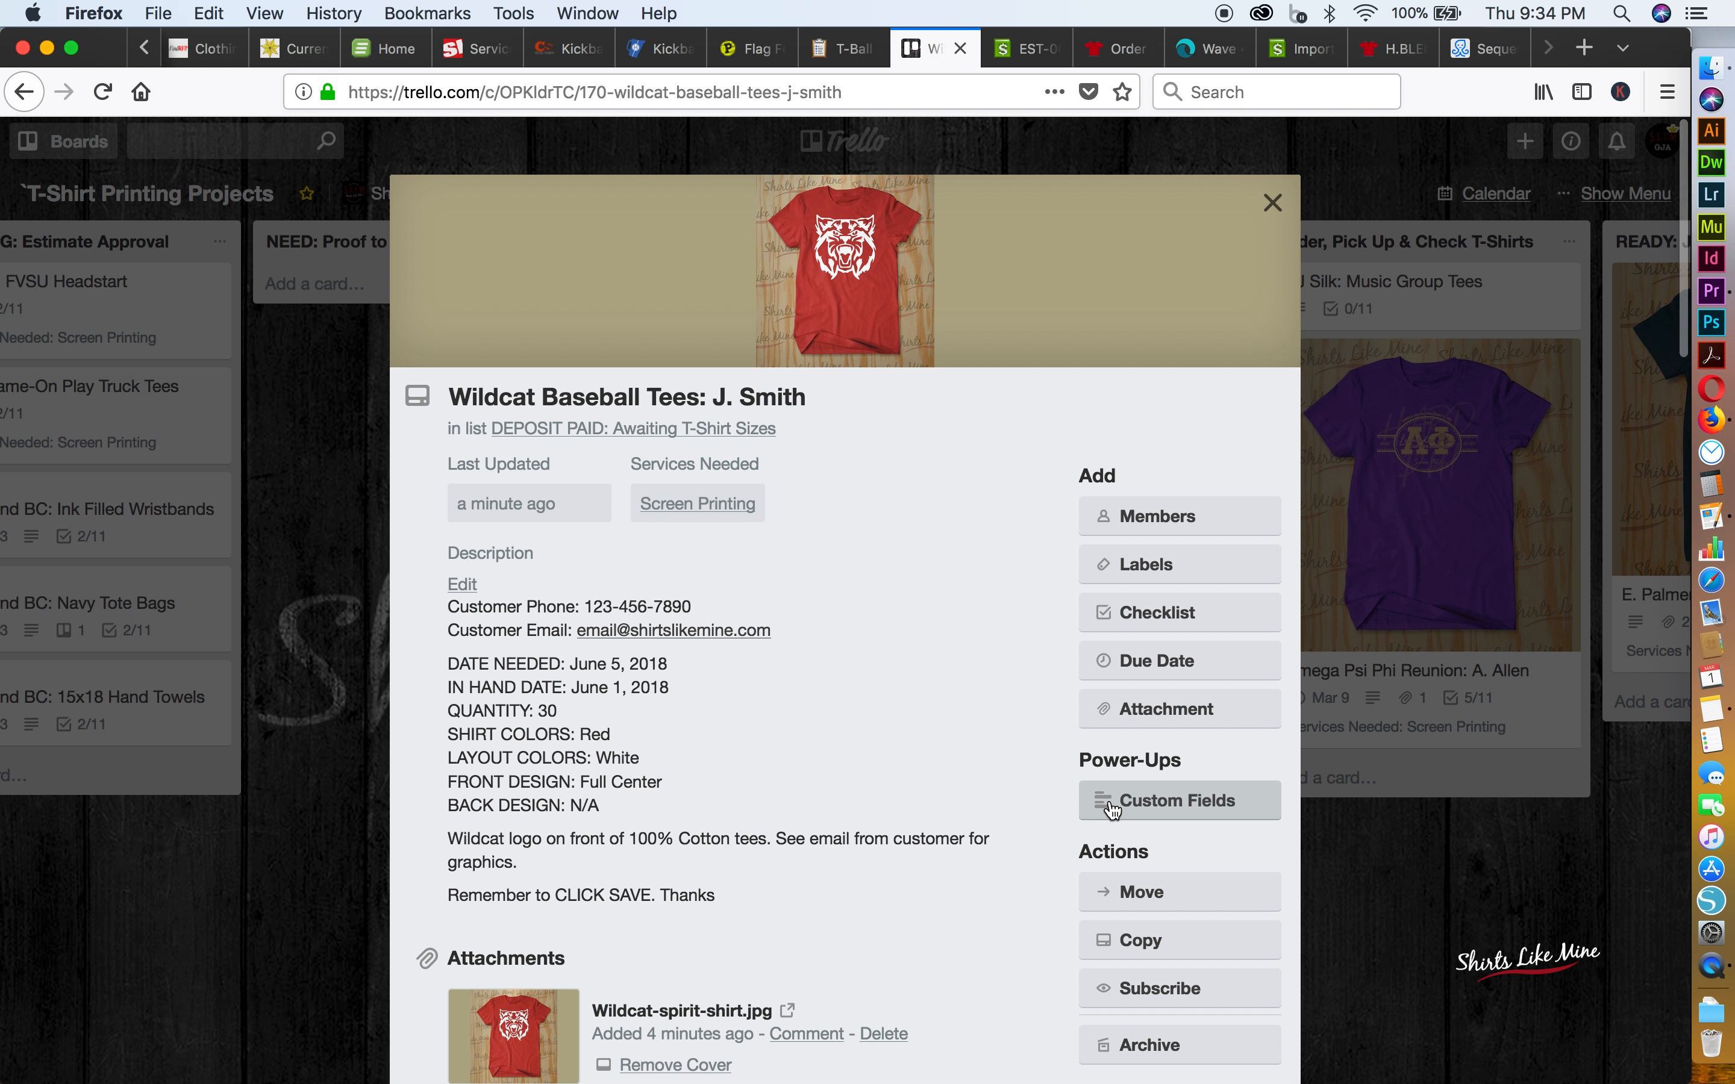
pyautogui.click(1378, 894)
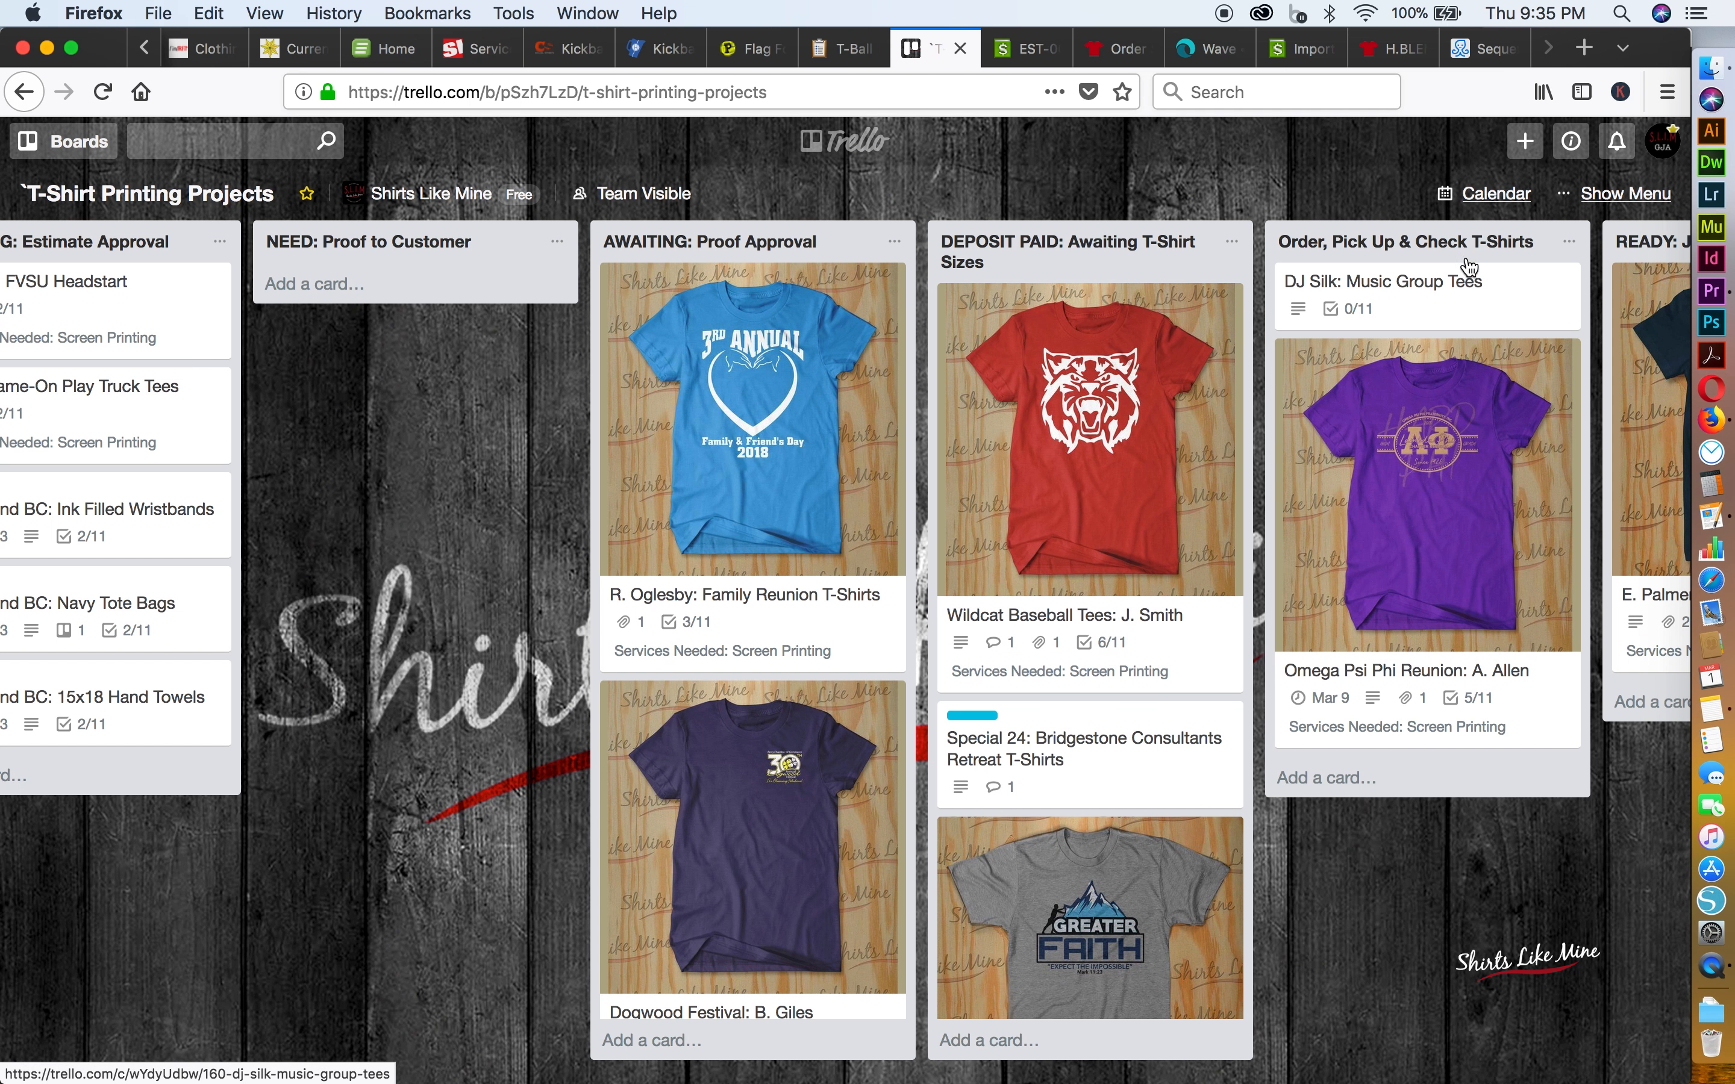
# View the board's March 2018 calendar to examine the cards' due dates, and return to the lists
pyautogui.click(1482, 204)
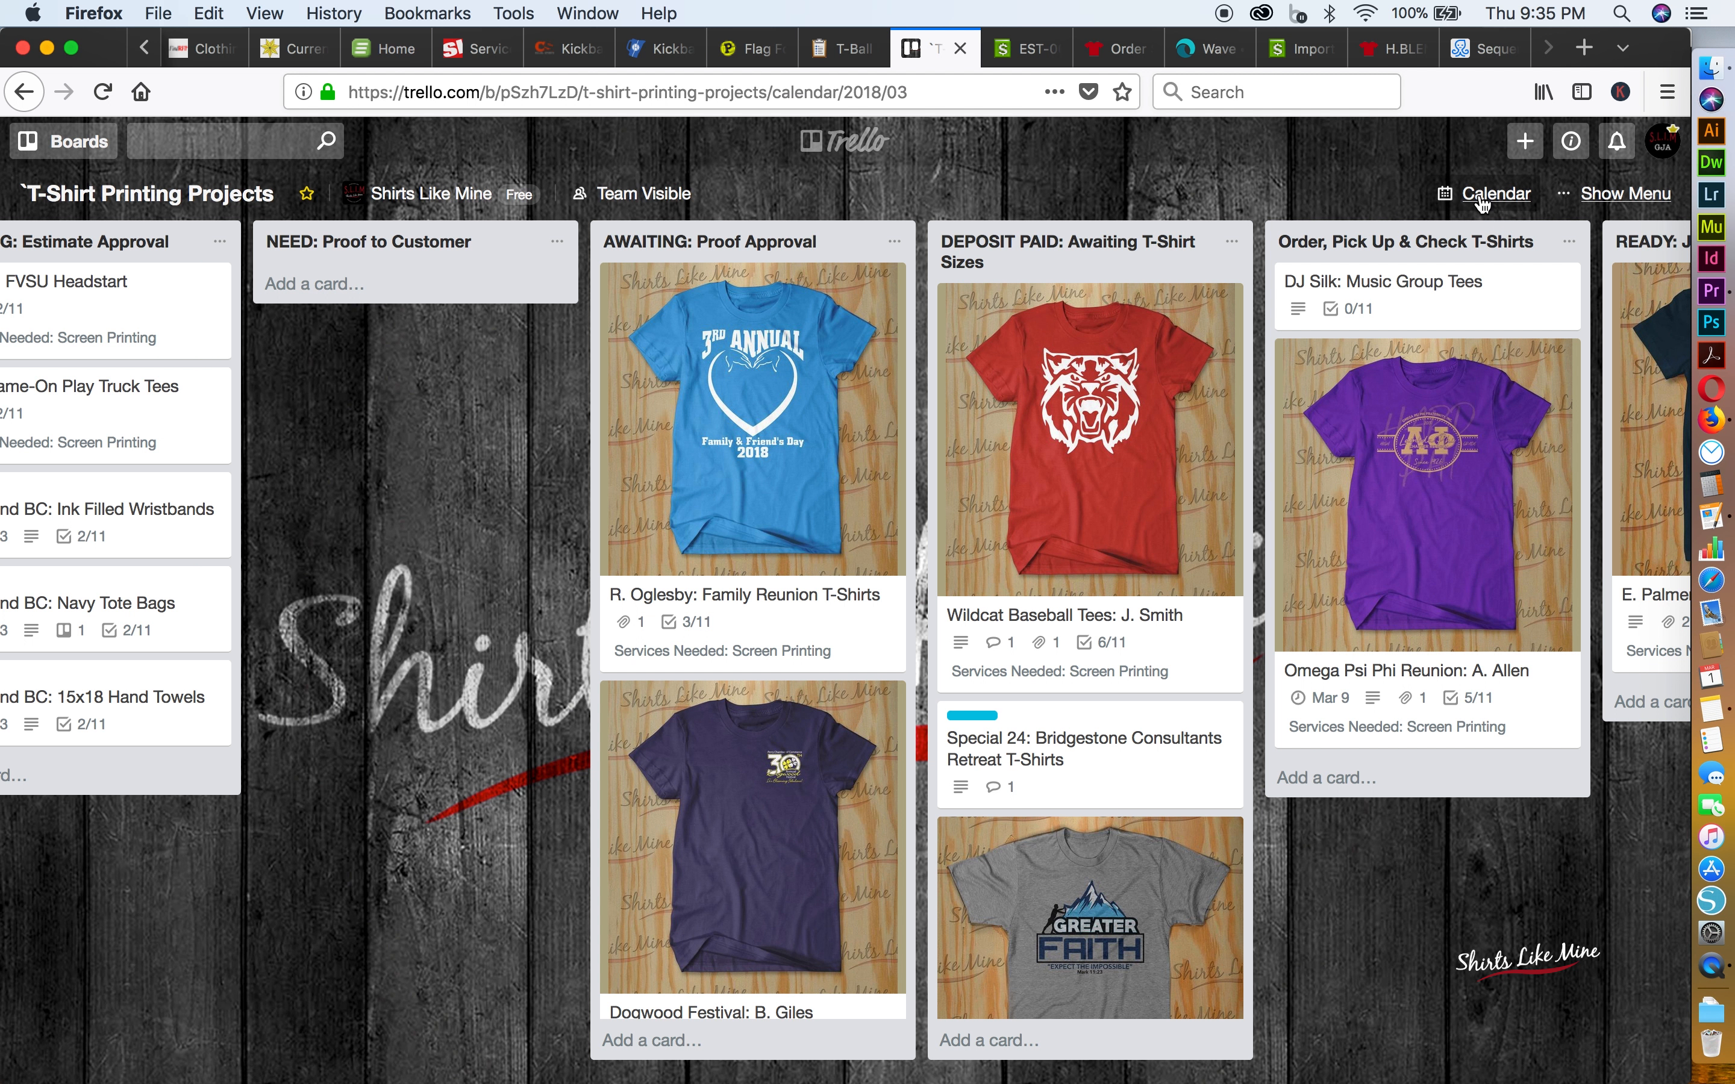
pyautogui.scroll(-5, 997, 732)
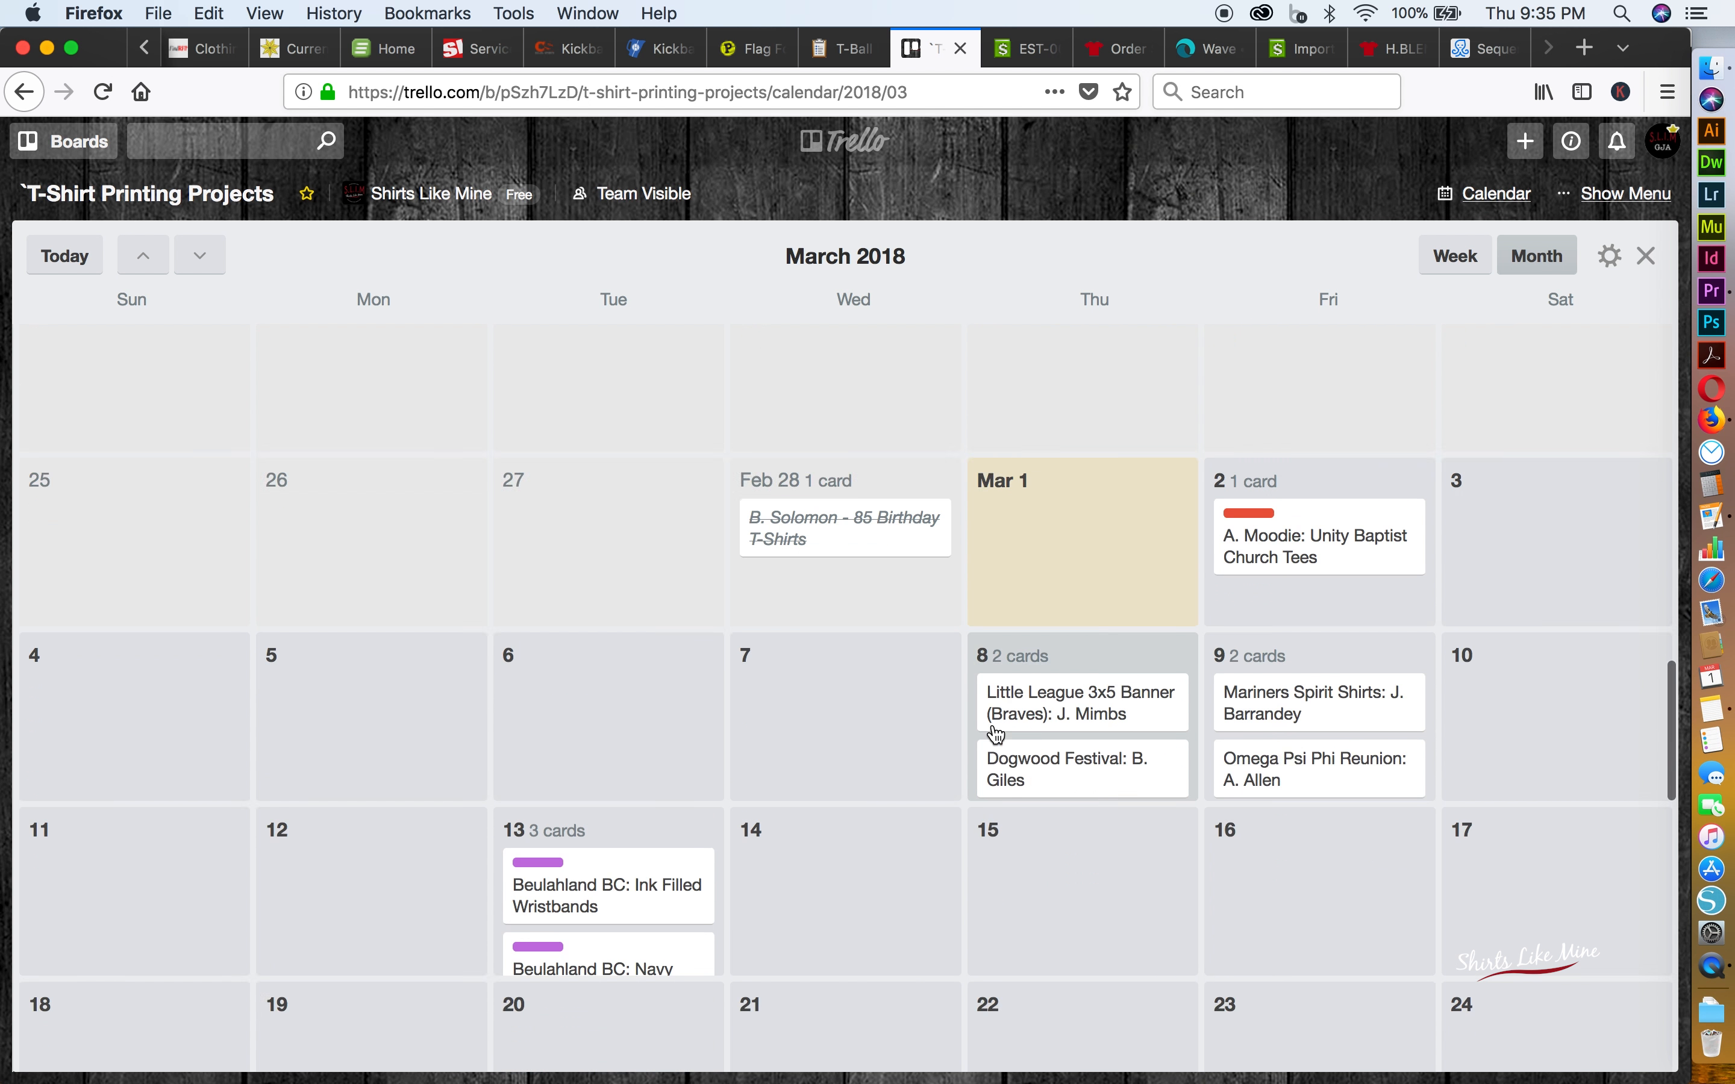
pyautogui.scroll(1, 996, 735)
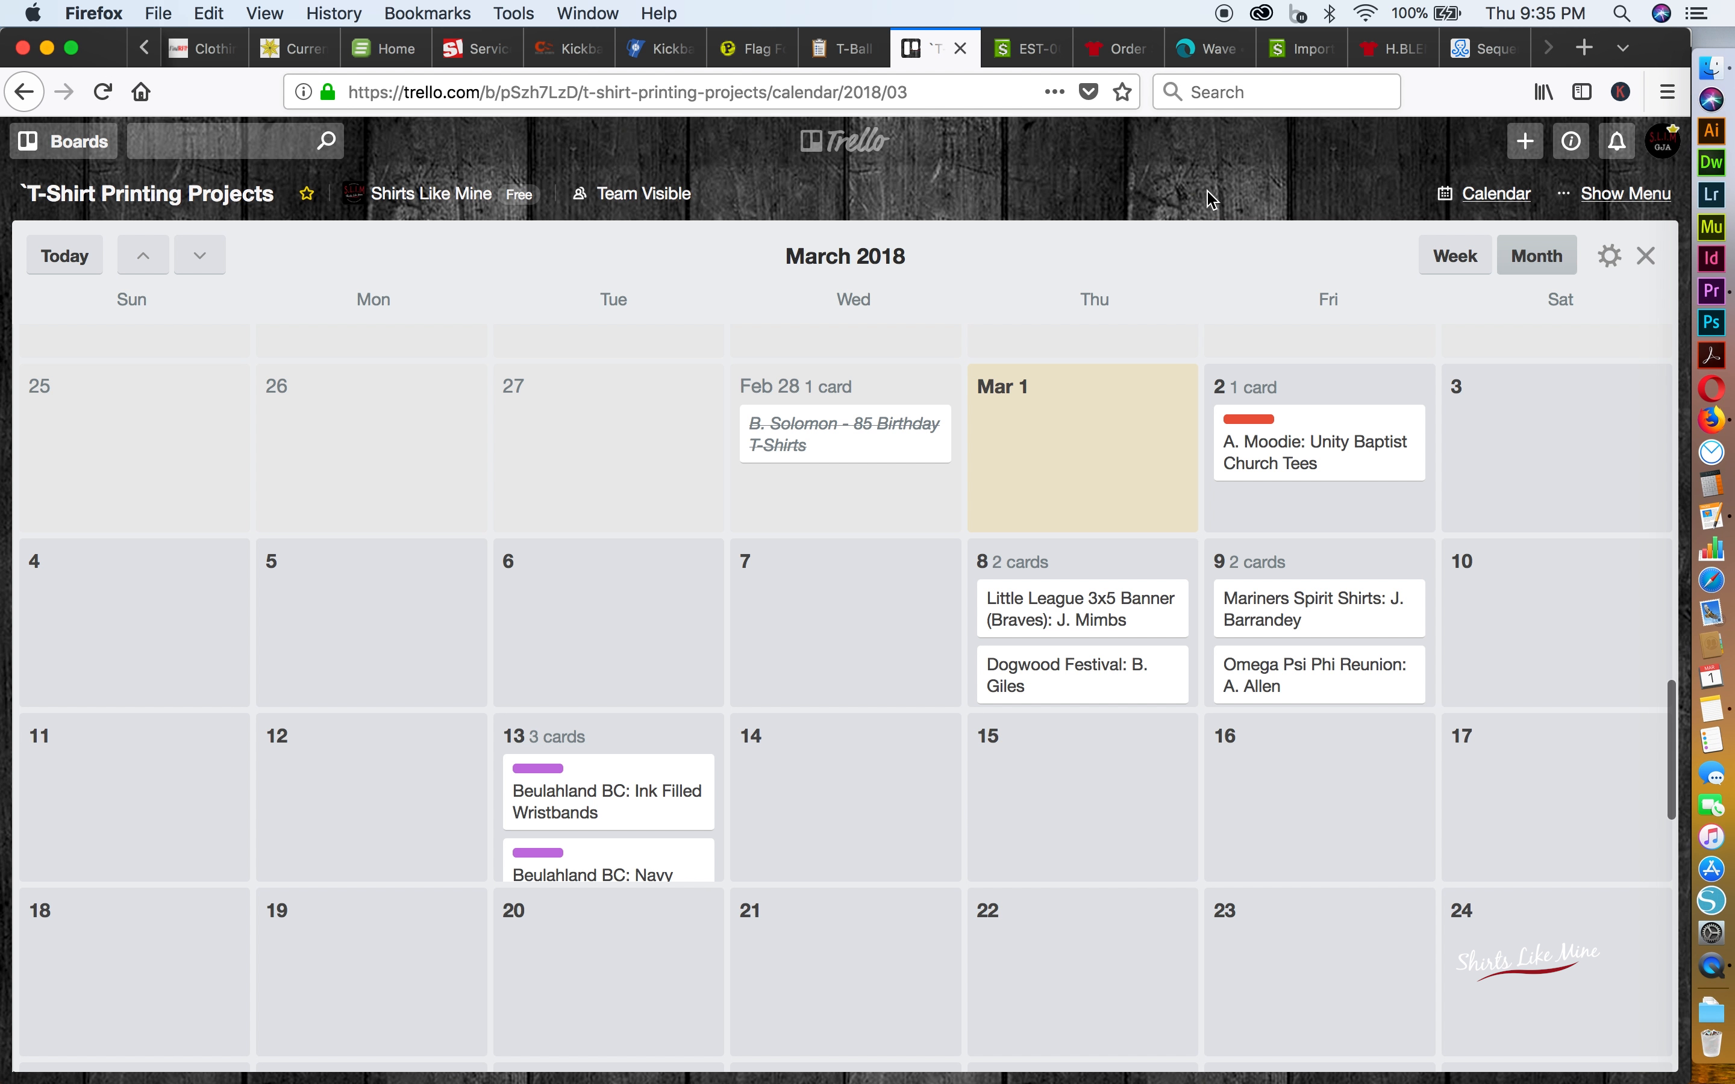
pyautogui.click(1649, 256)
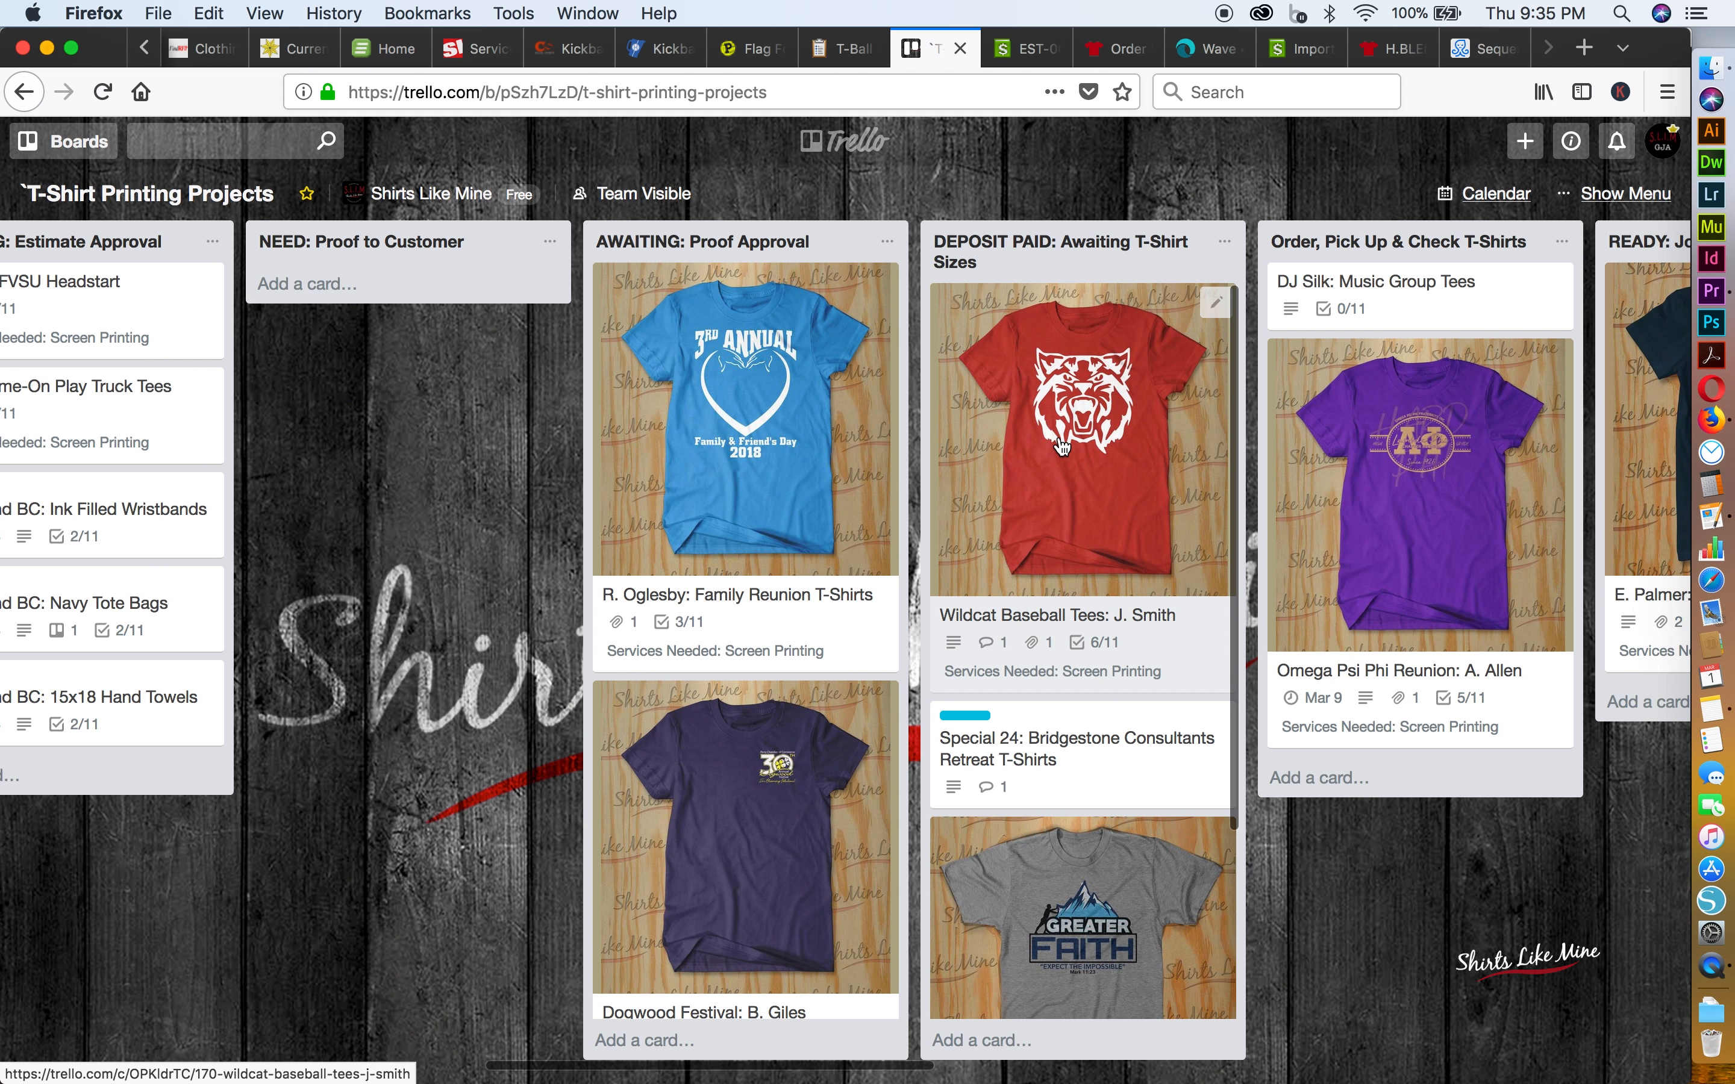
# Review the board's activity log for the history of changes to the Wildcat Baseball Tees card
pyautogui.click(1627, 195)
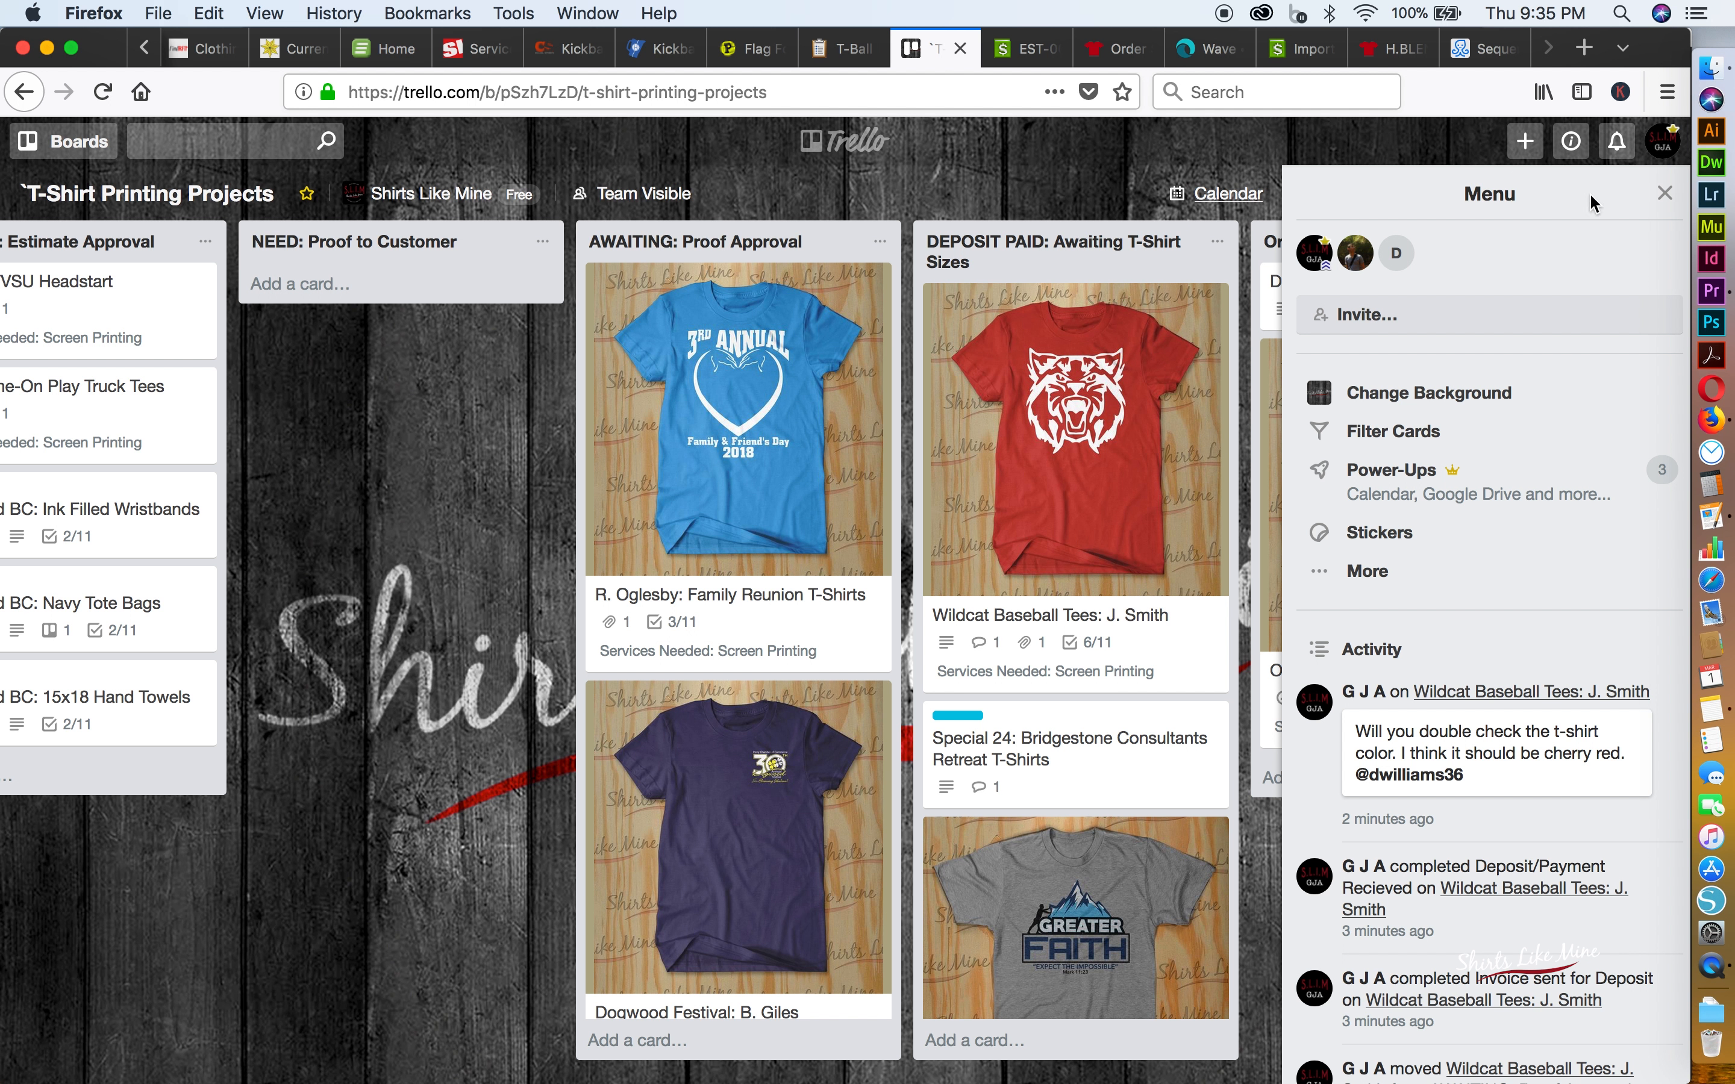
pyautogui.click(1666, 193)
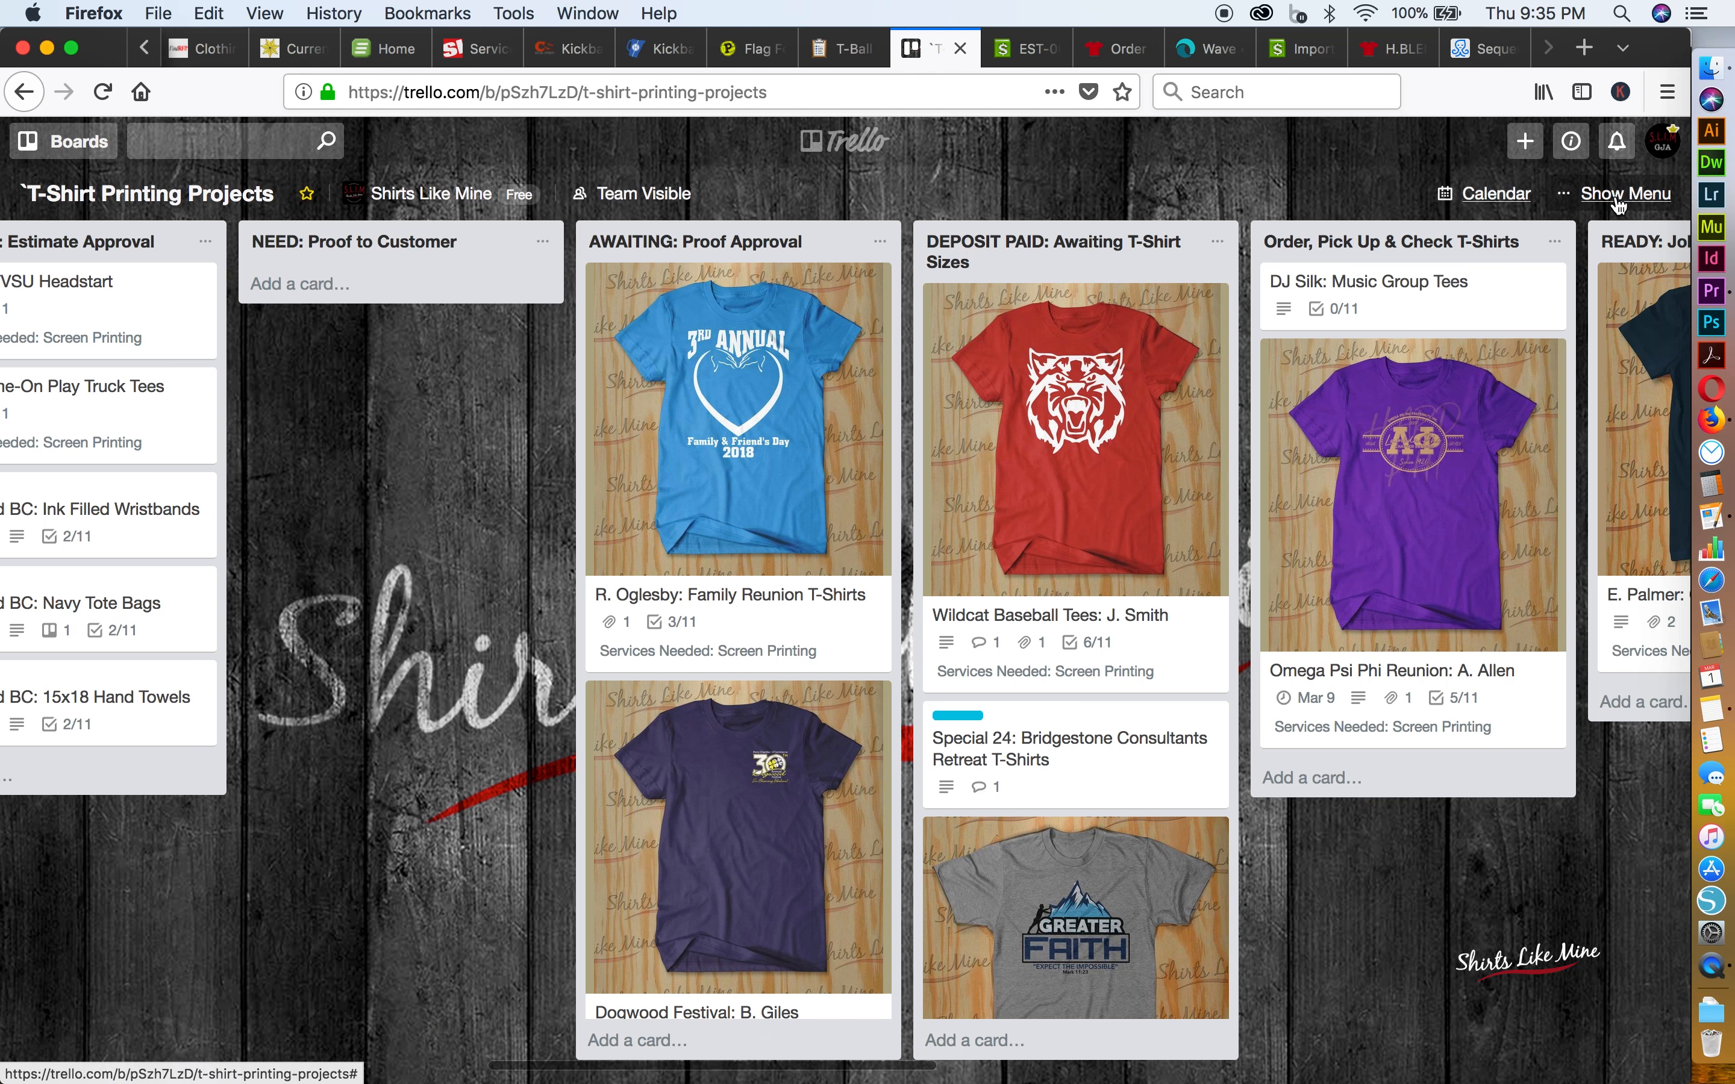
pyautogui.click(1608, 208)
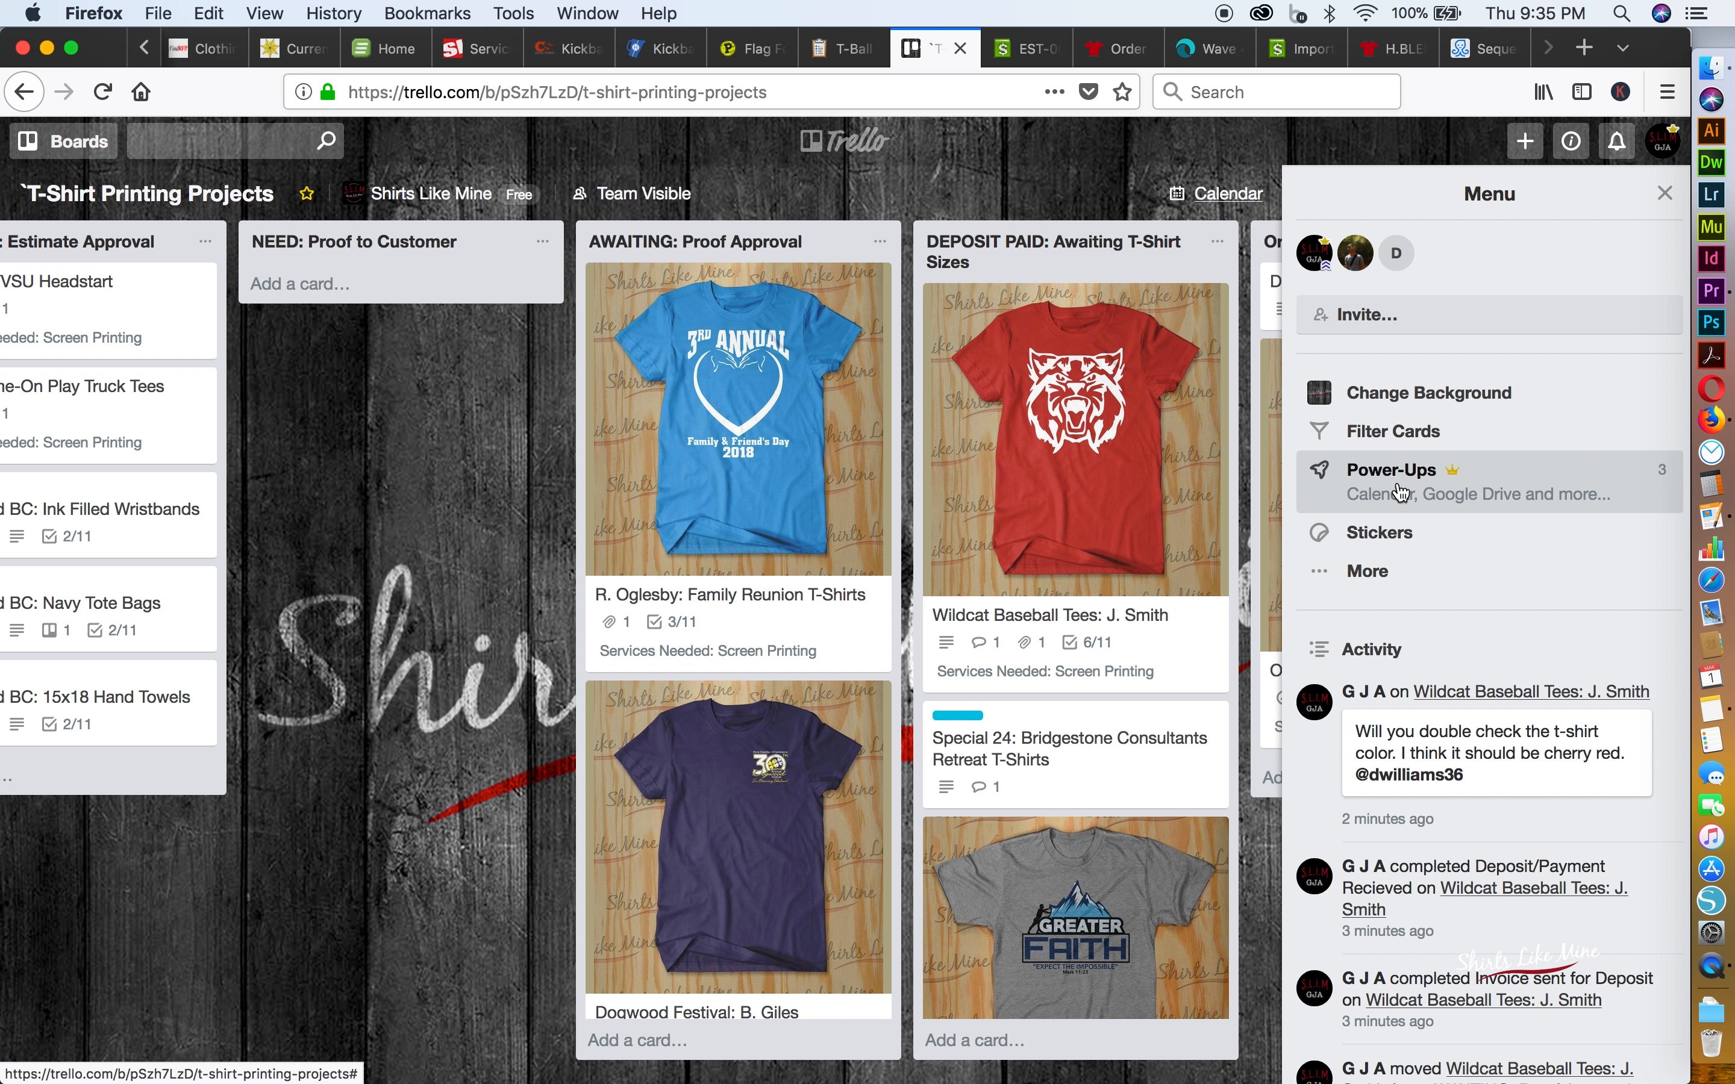
pyautogui.scroll(-2, 1400, 652)
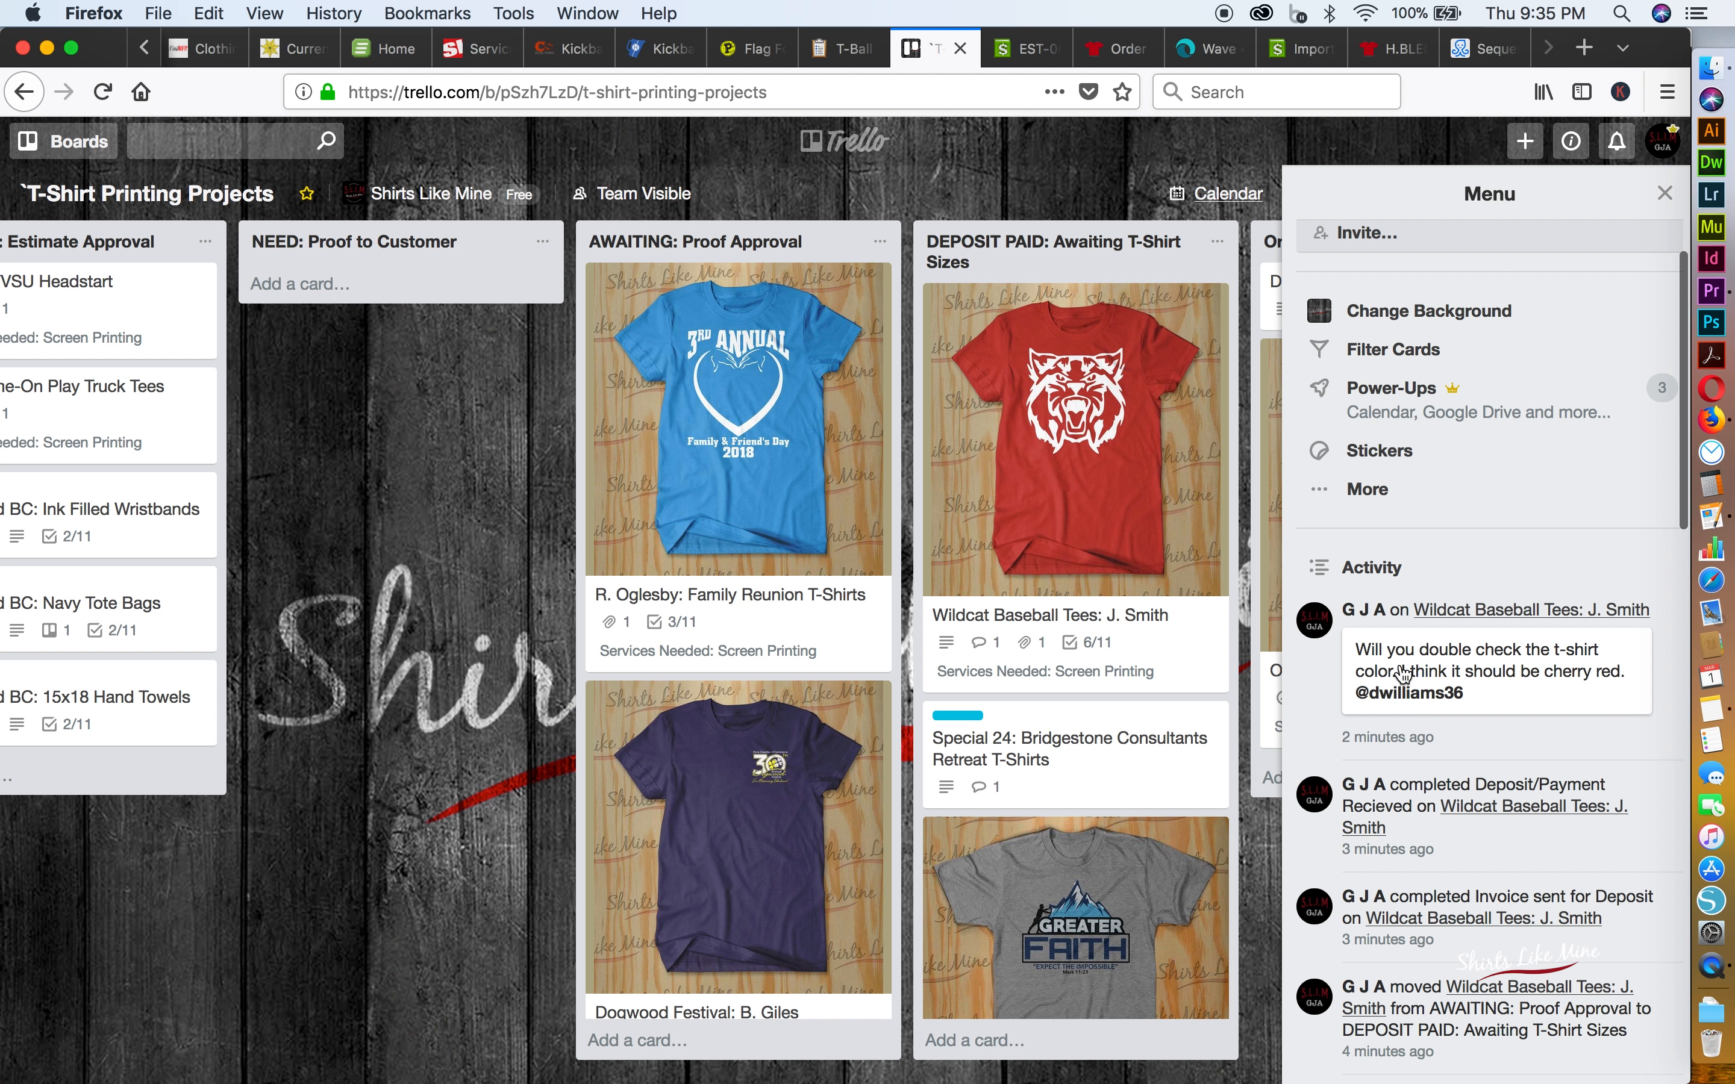
pyautogui.scroll(-10, 1409, 971)
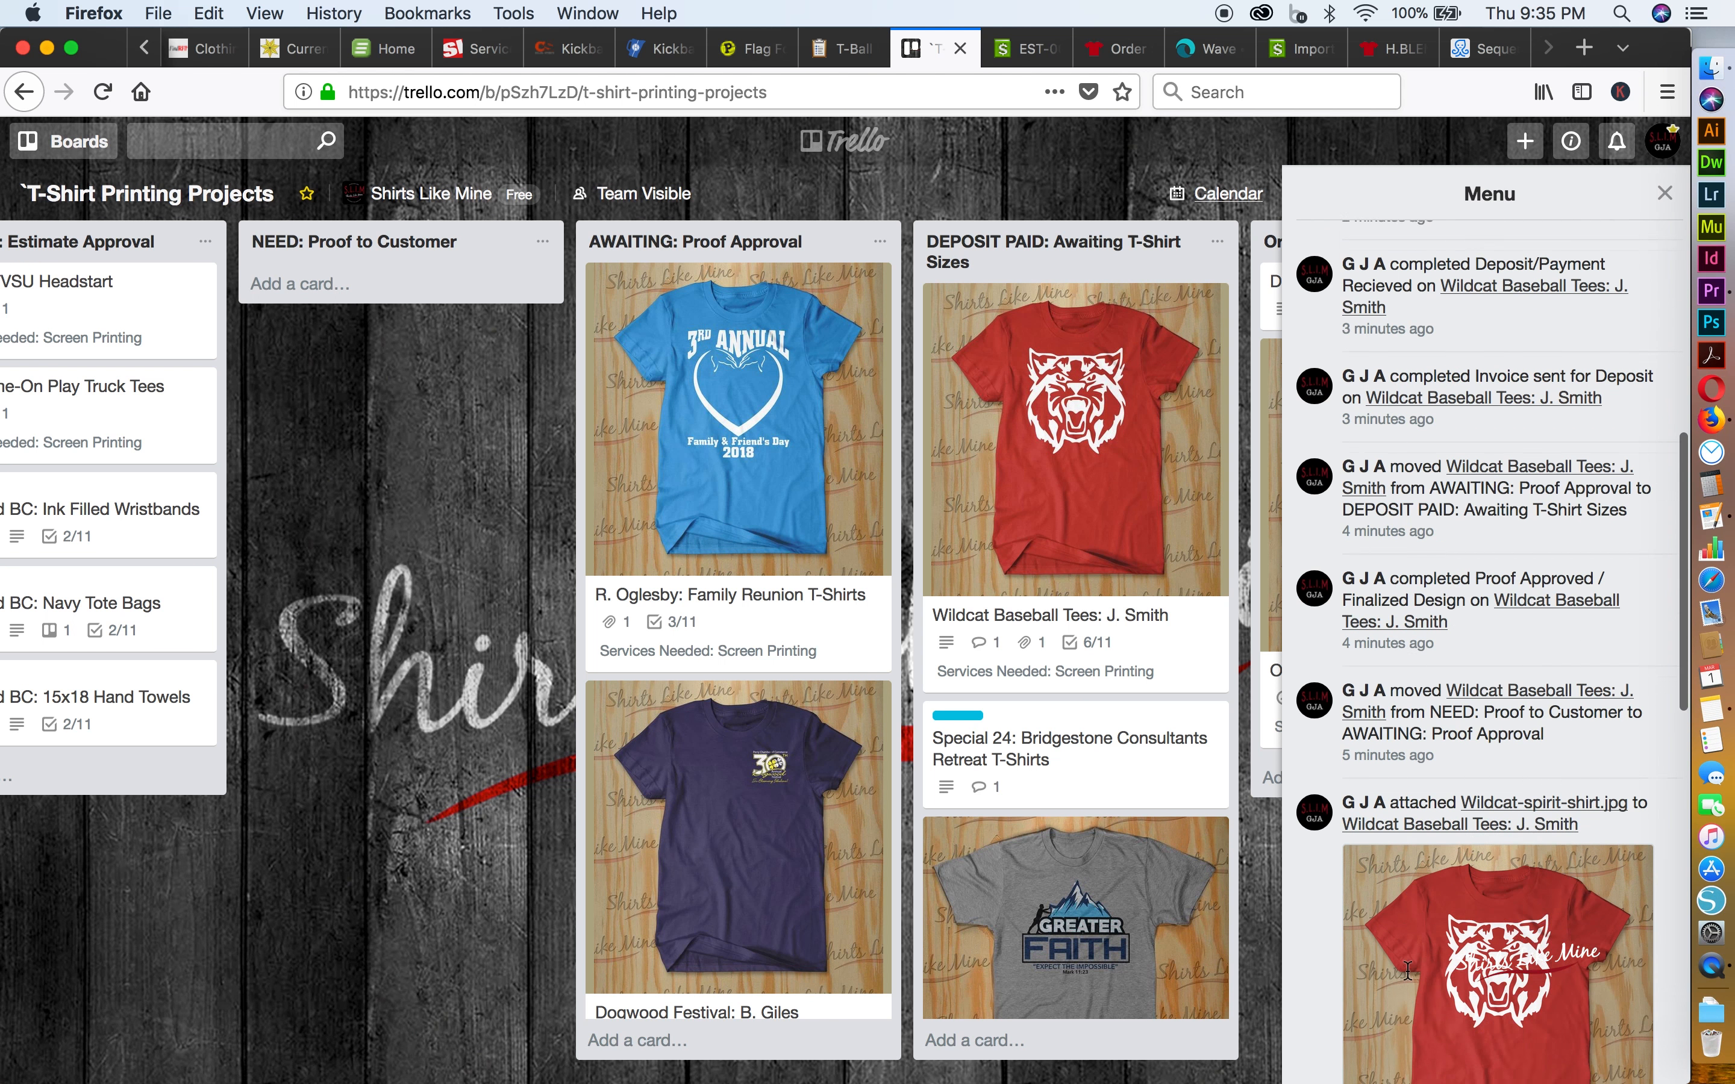
pyautogui.scroll(-18, 1409, 972)
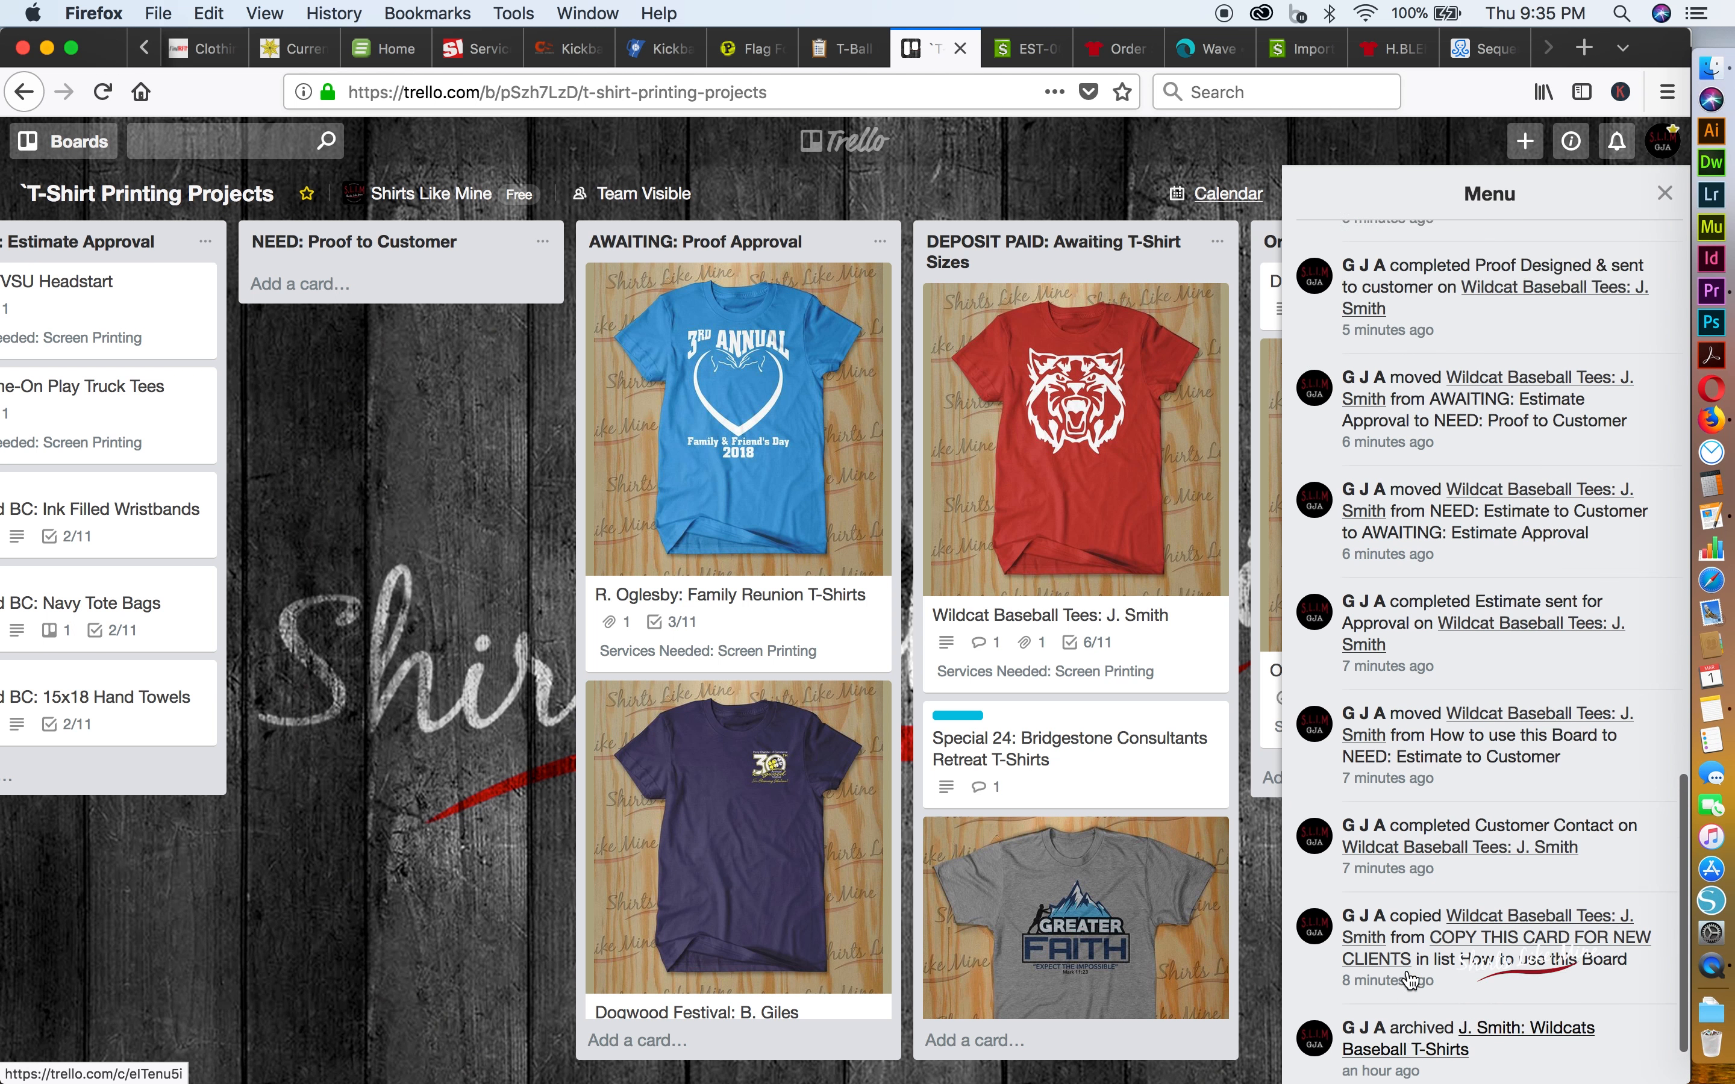
pyautogui.scroll(20, 1409, 979)
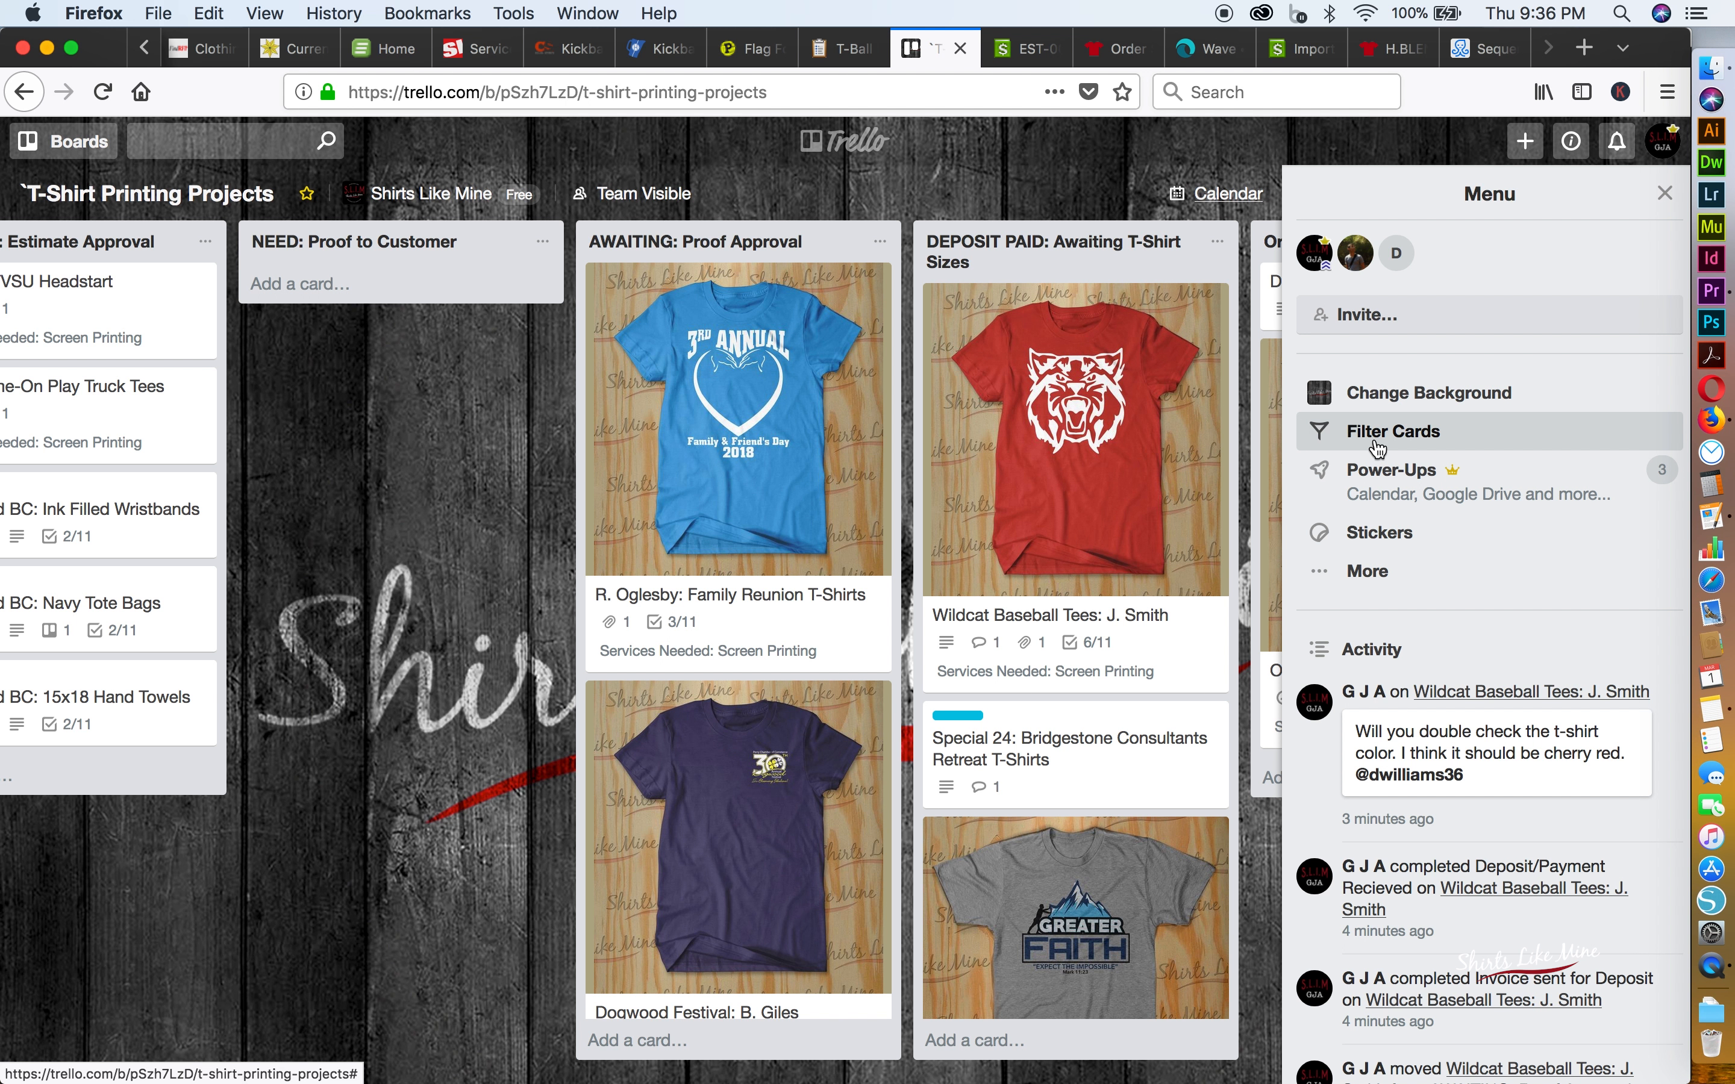
# Check the customer labels on the Special 24: Bridgestone Consultants Retreat T-Shirts and Beulahland BC: Ink Filled Wristbands cards
pyautogui.click(964, 717)
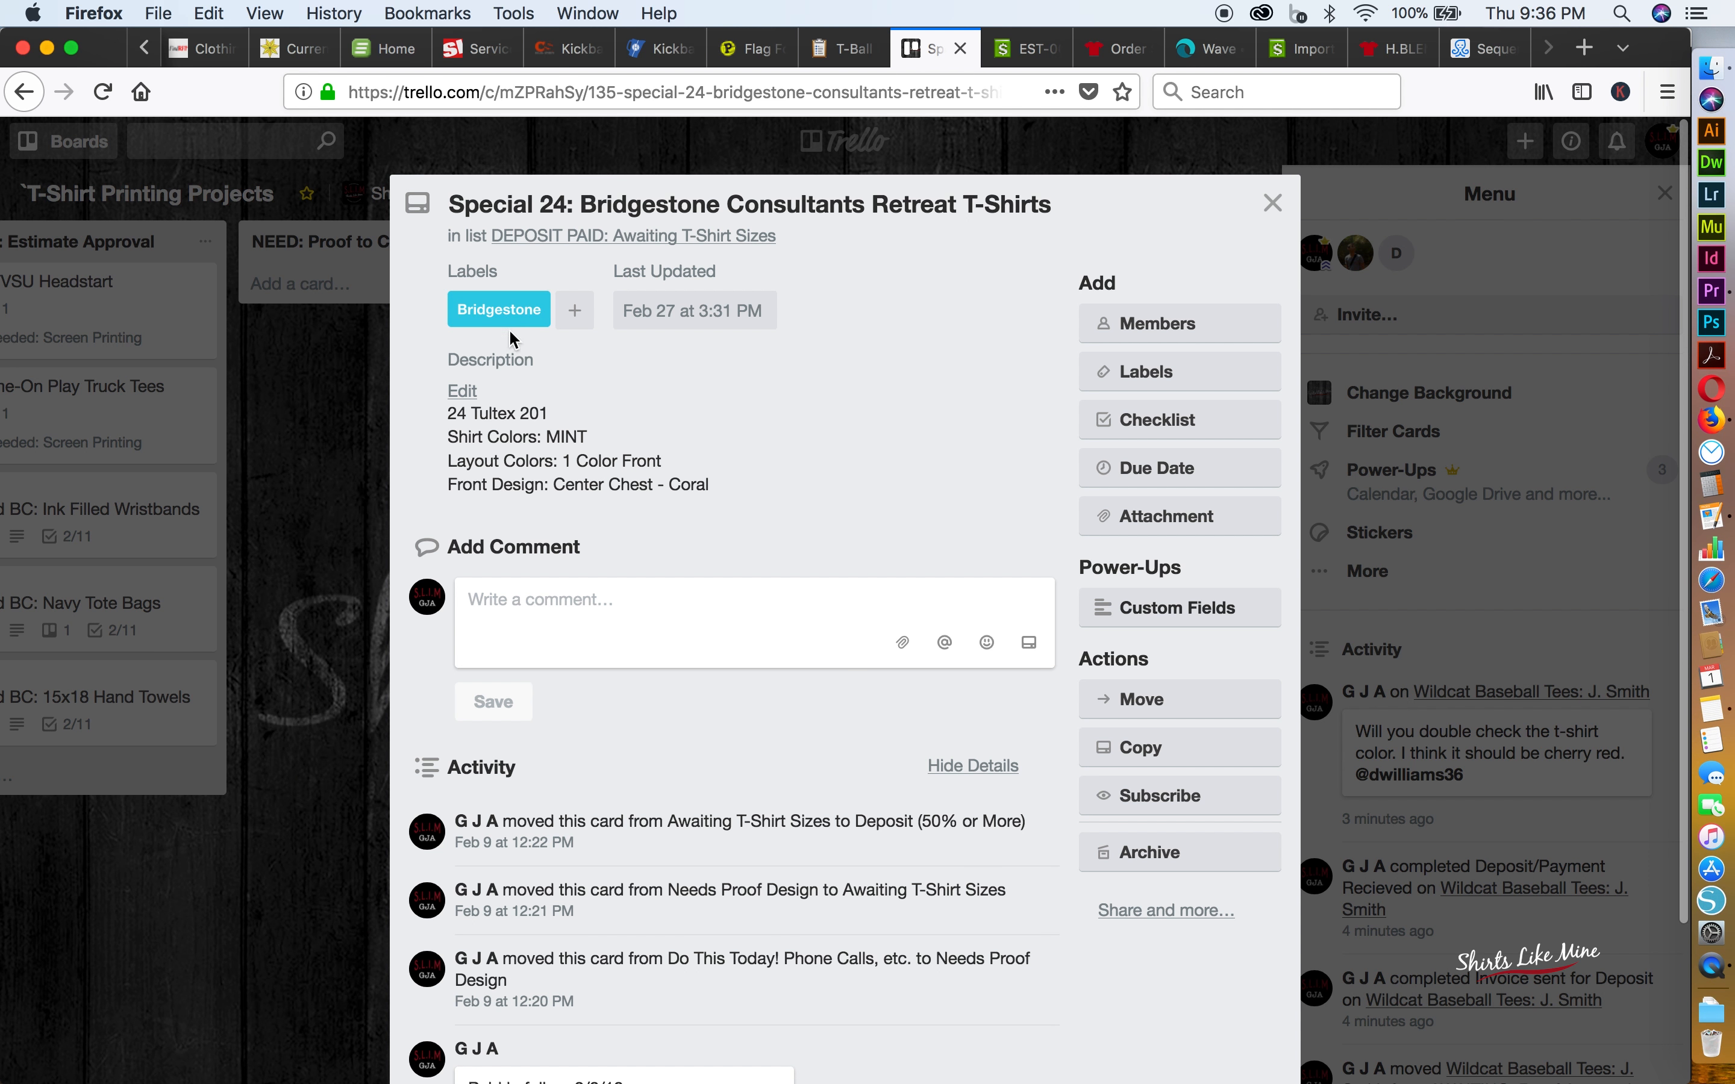
pyautogui.click(1274, 203)
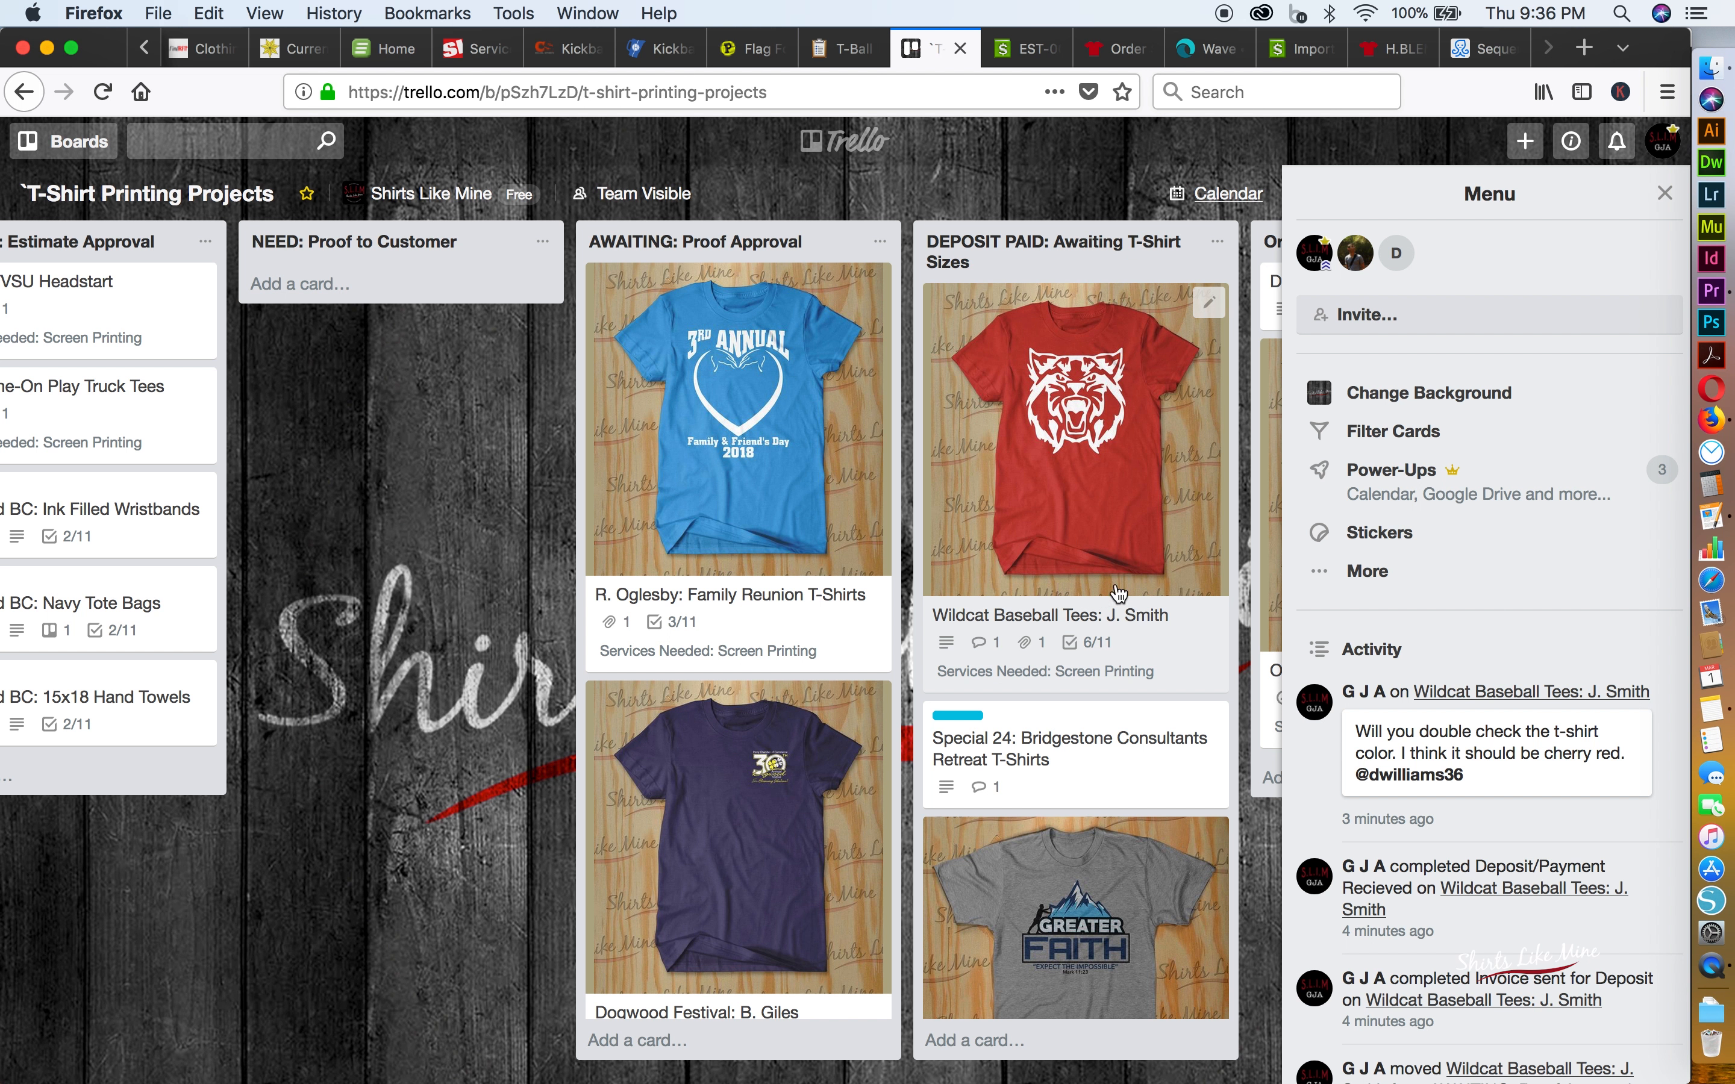
pyautogui.hscroll(15, 1058, 601)
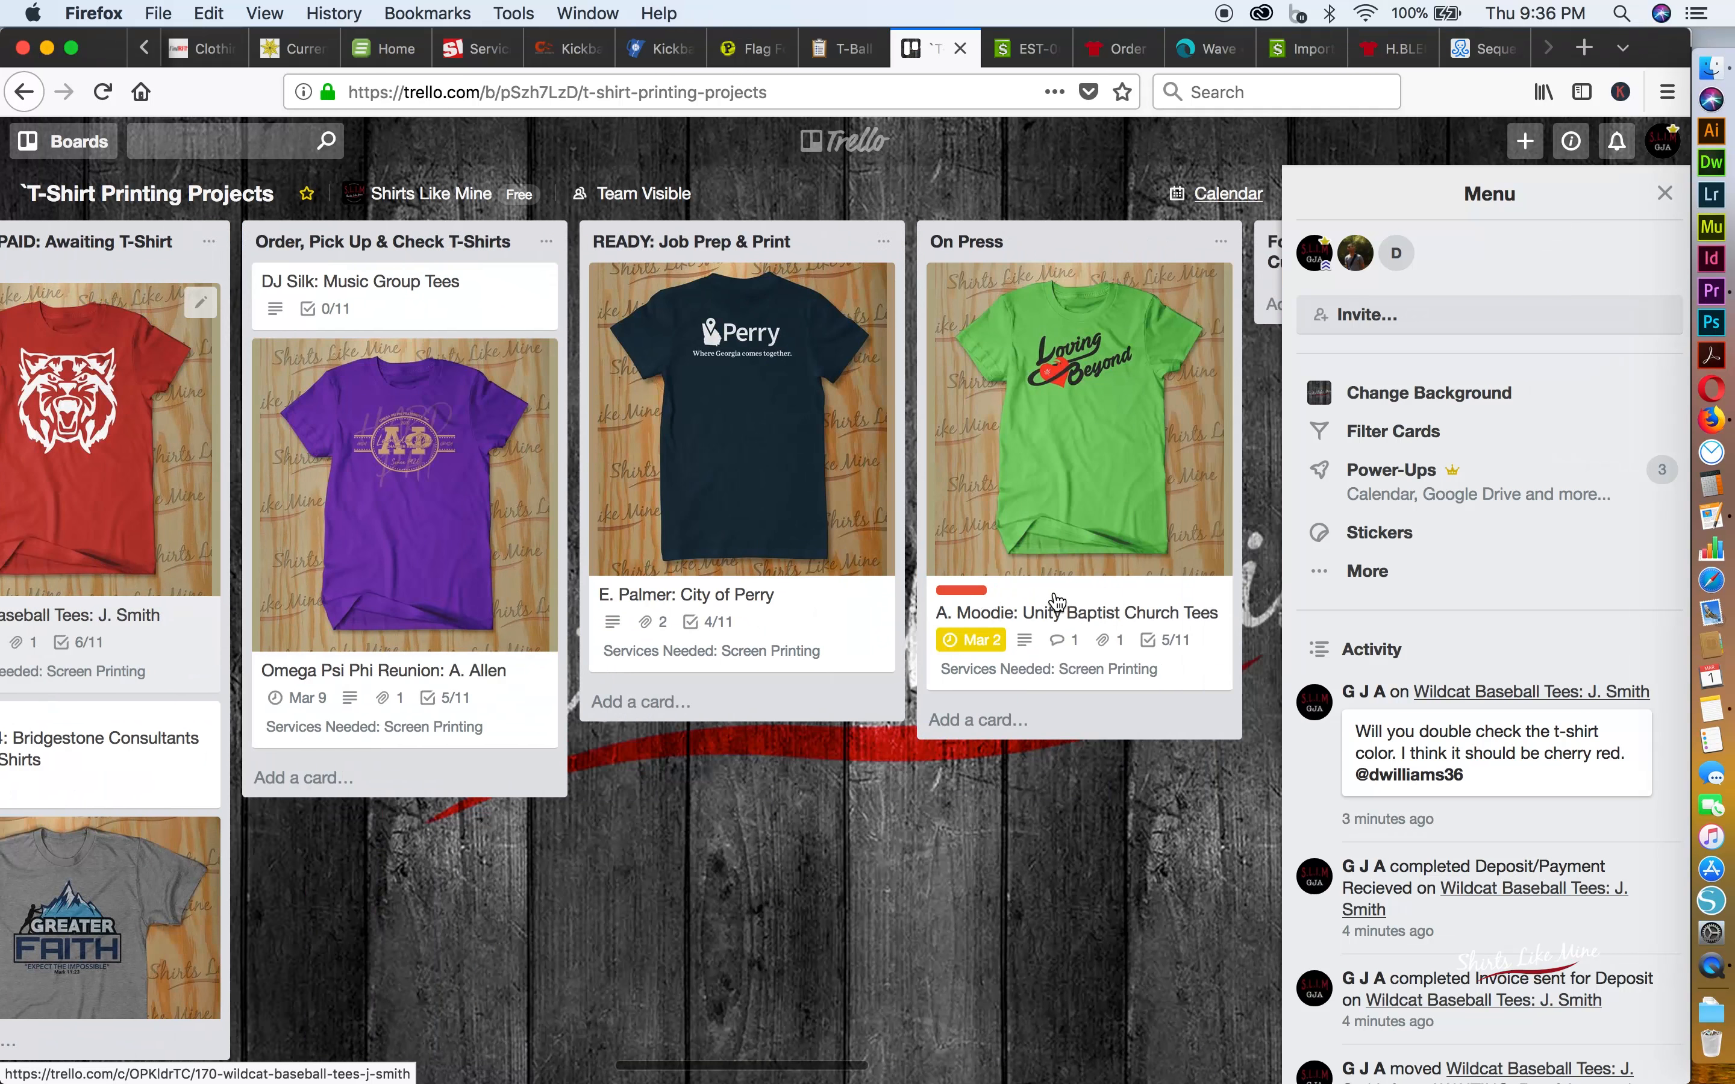
pyautogui.hscroll(5, 1058, 602)
pyautogui.hscroll(-20, 1059, 601)
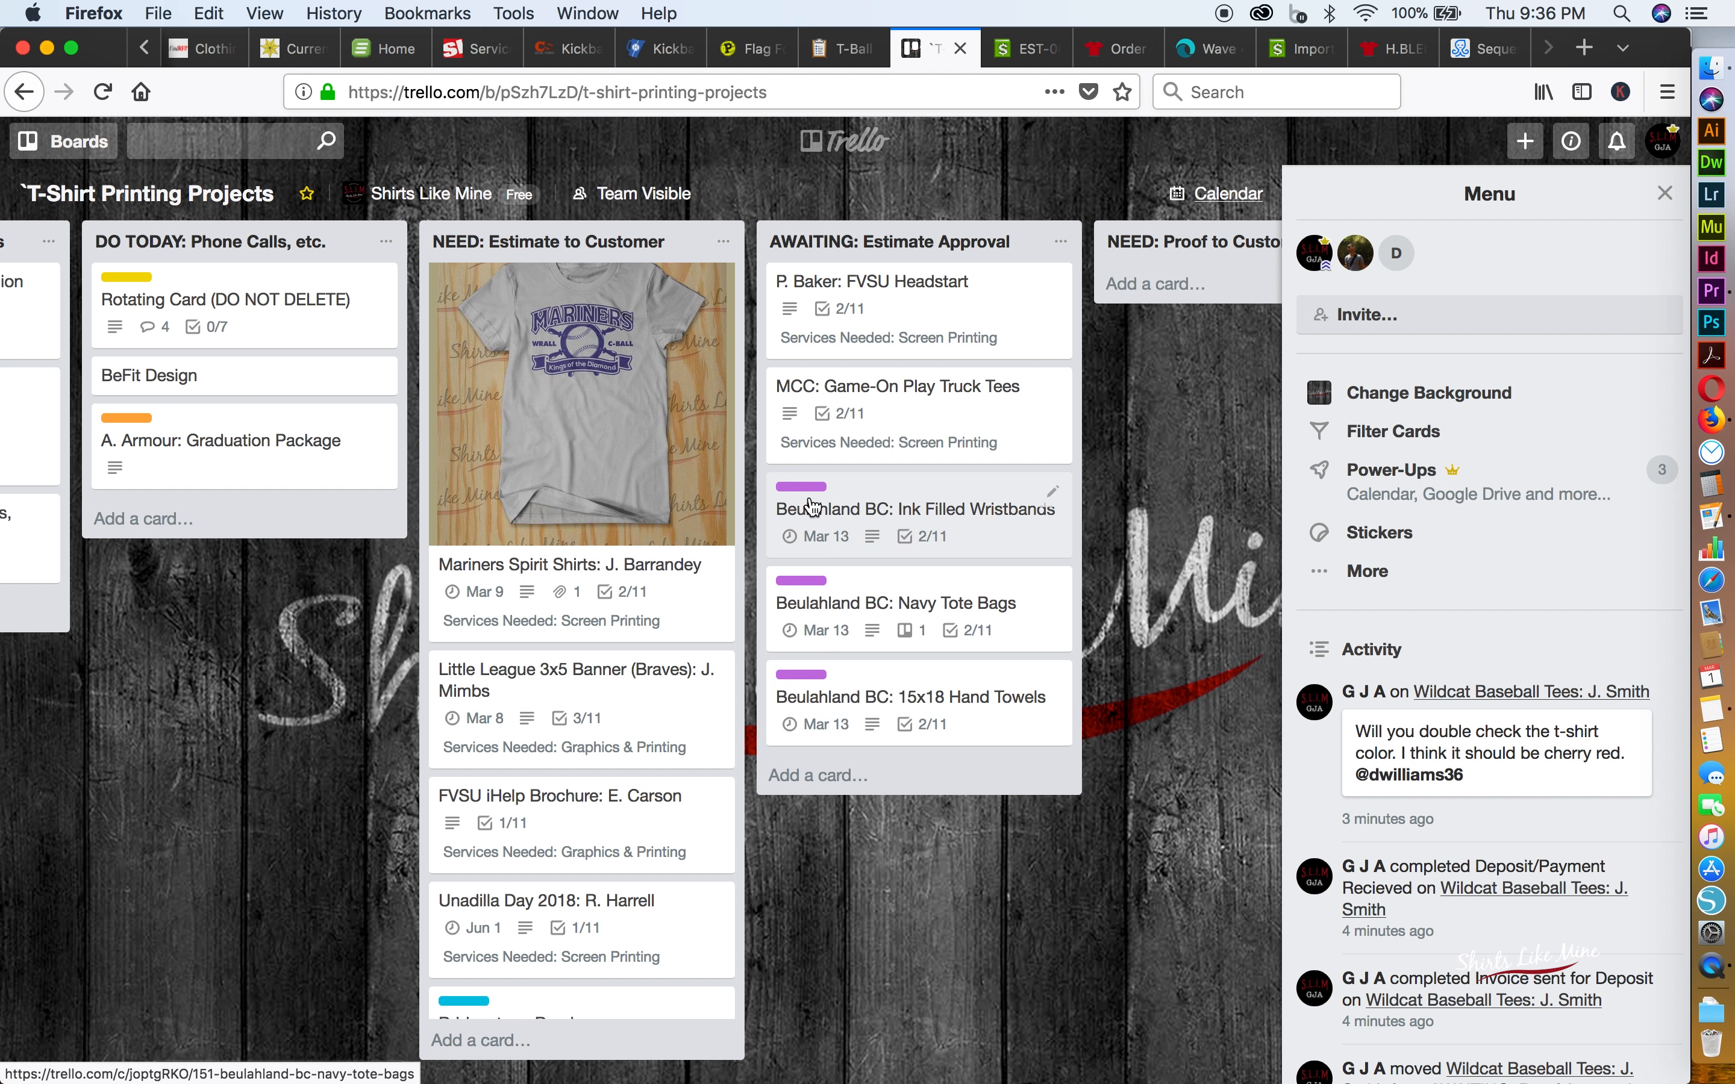
pyautogui.hscroll(6, 913, 557)
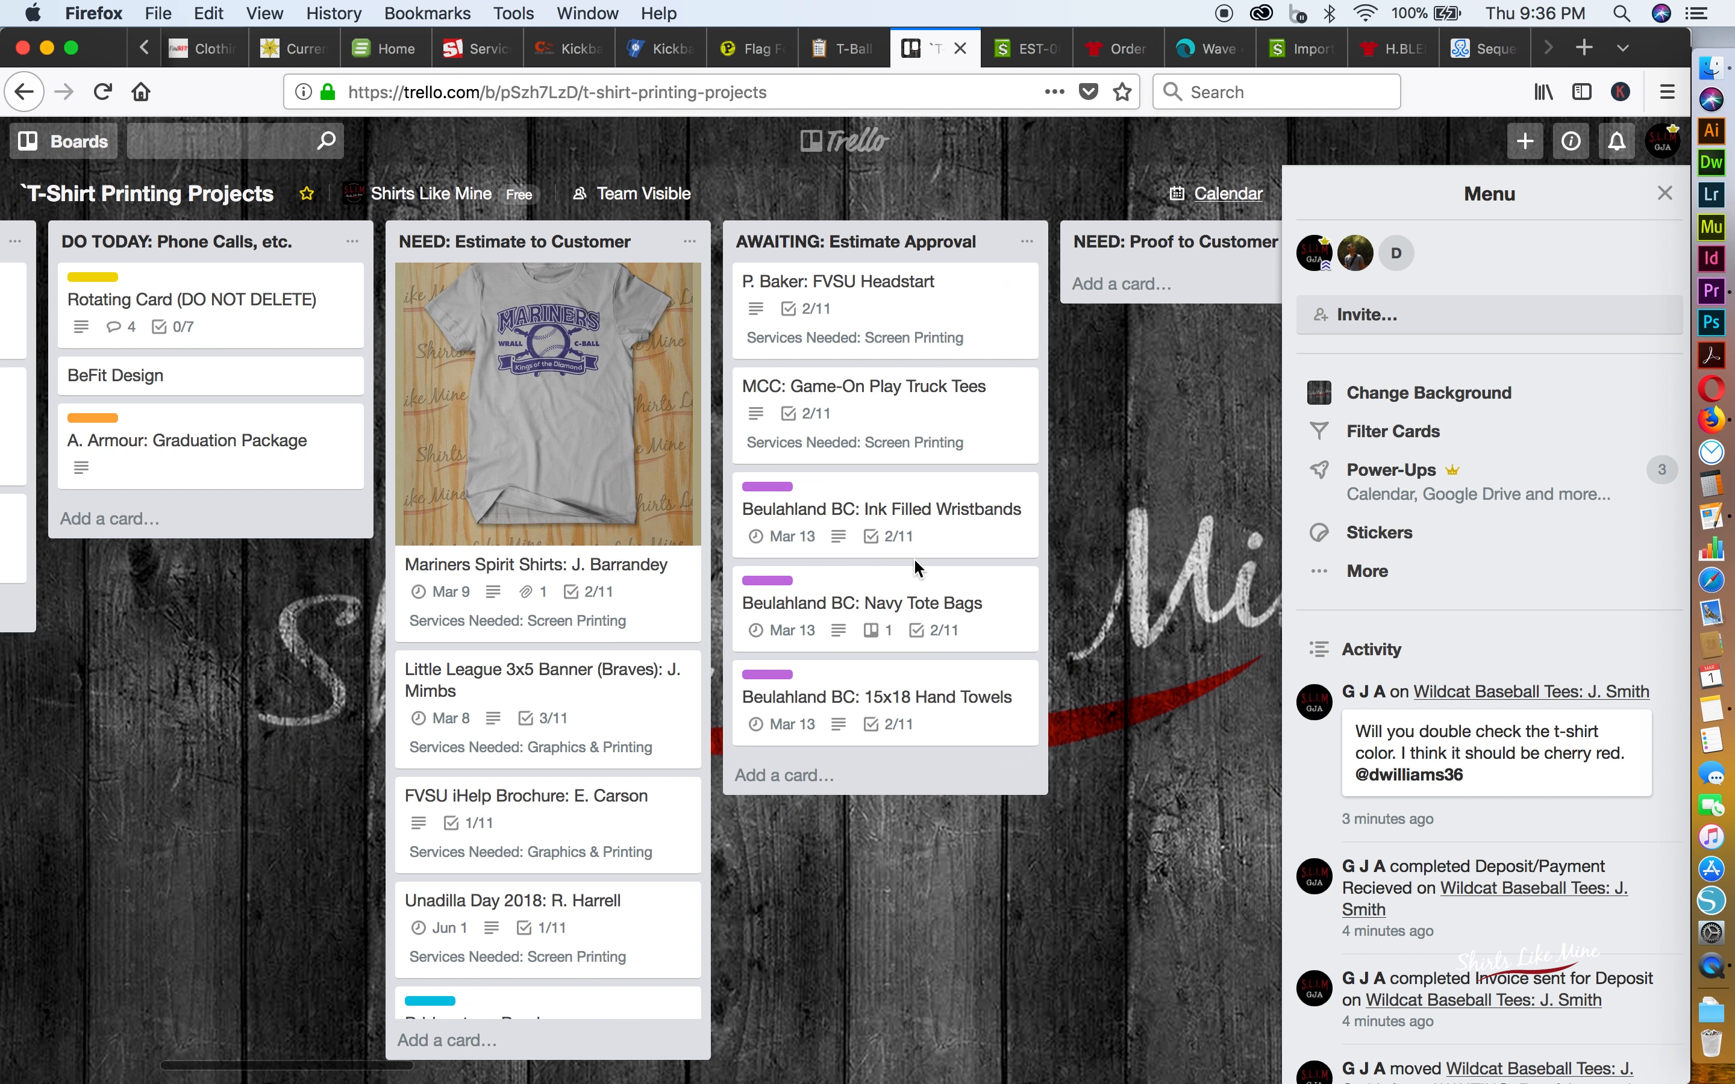
pyautogui.hscroll(2, 914, 558)
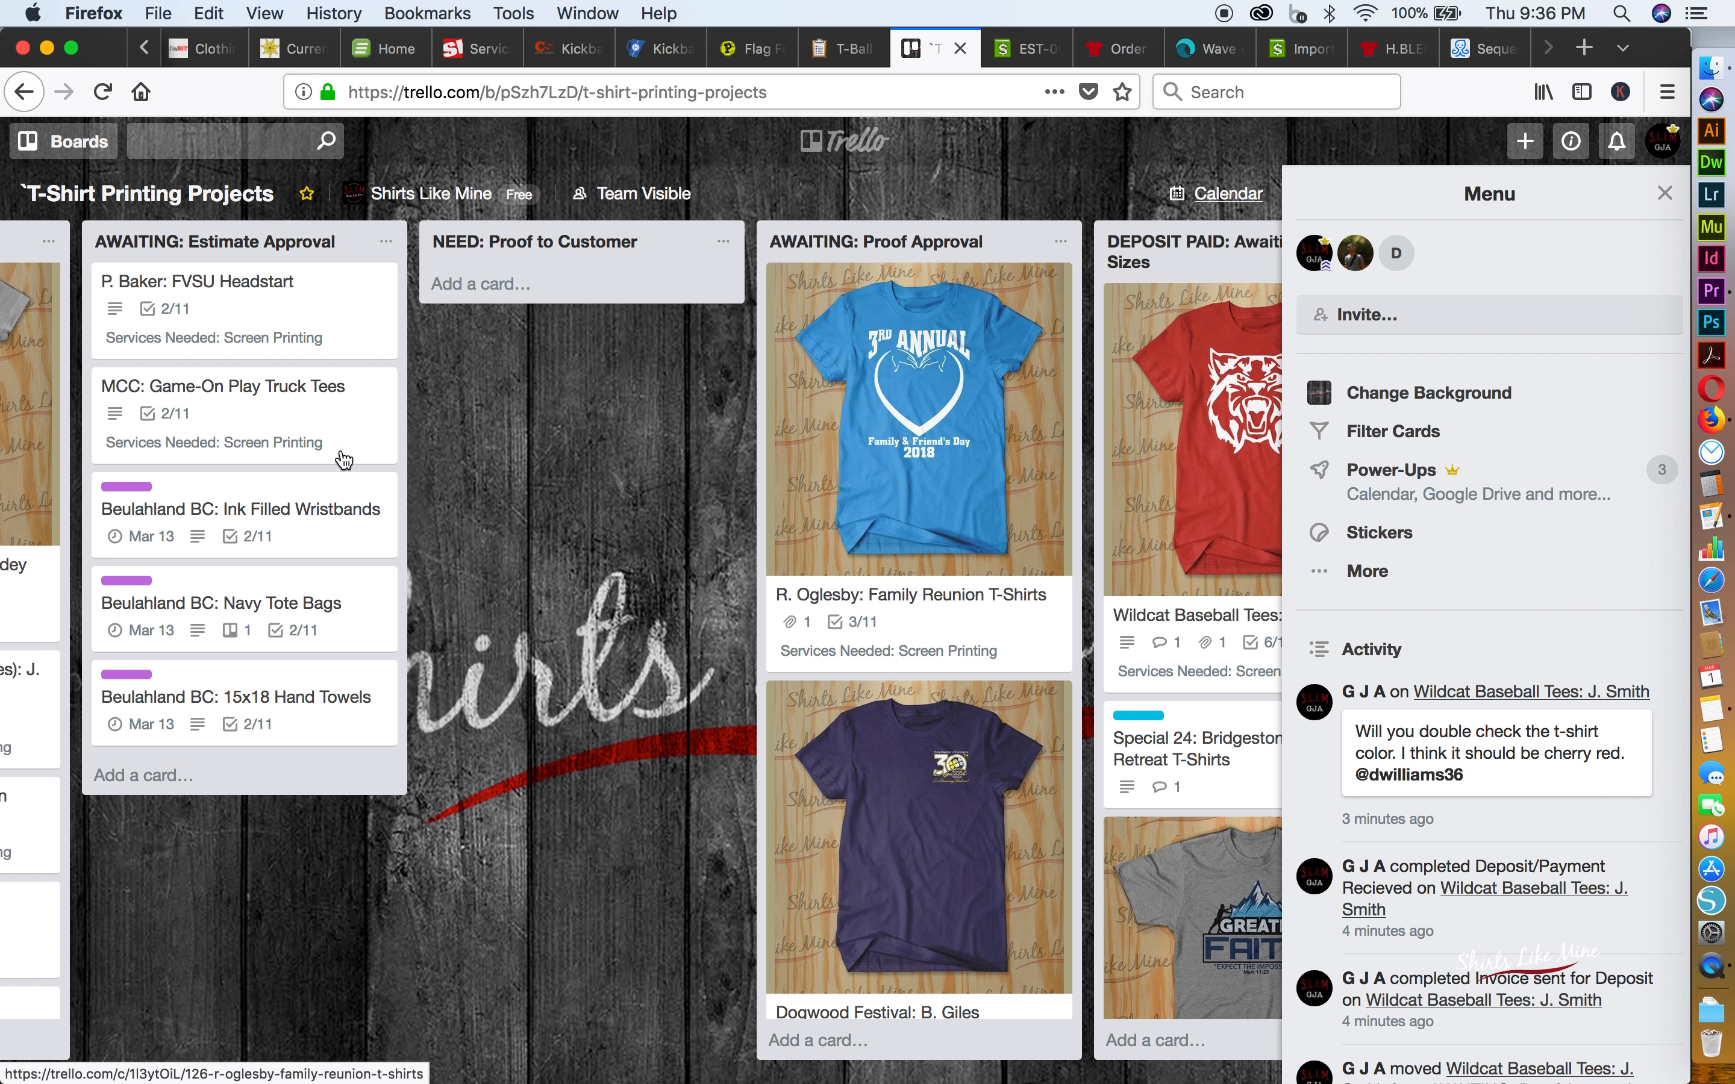
pyautogui.click(160, 489)
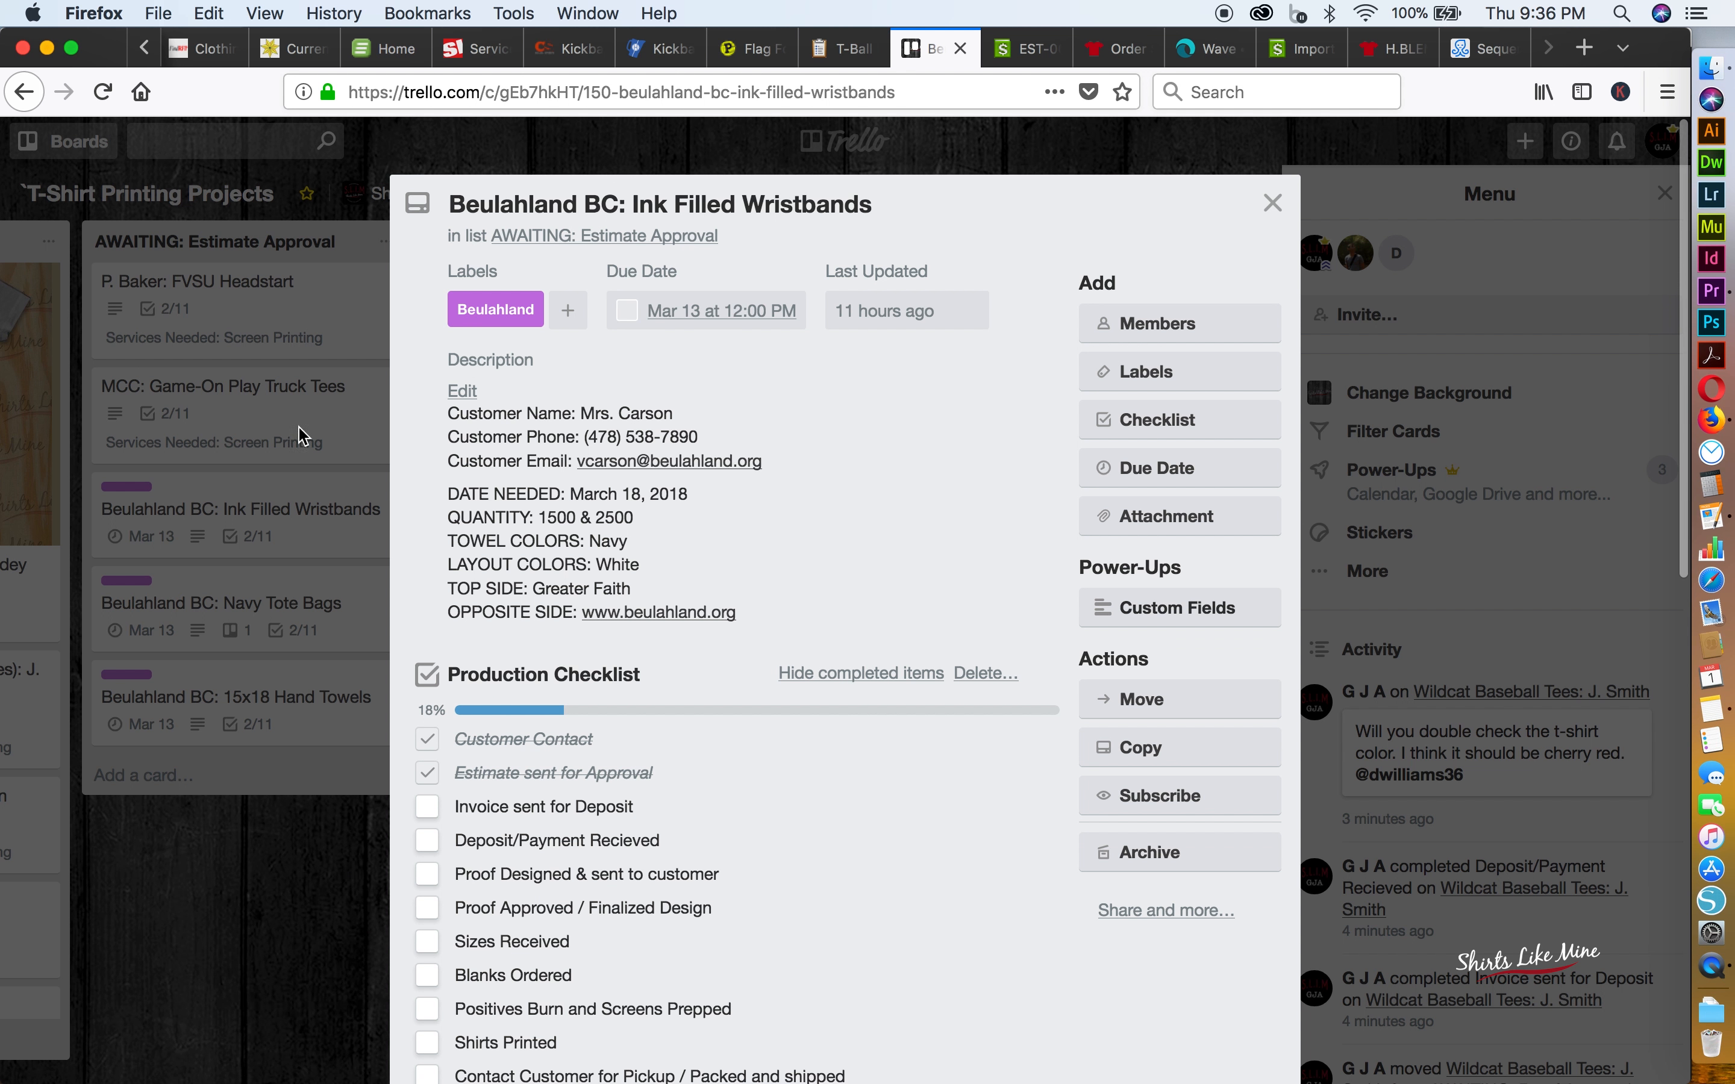
pyautogui.click(1274, 204)
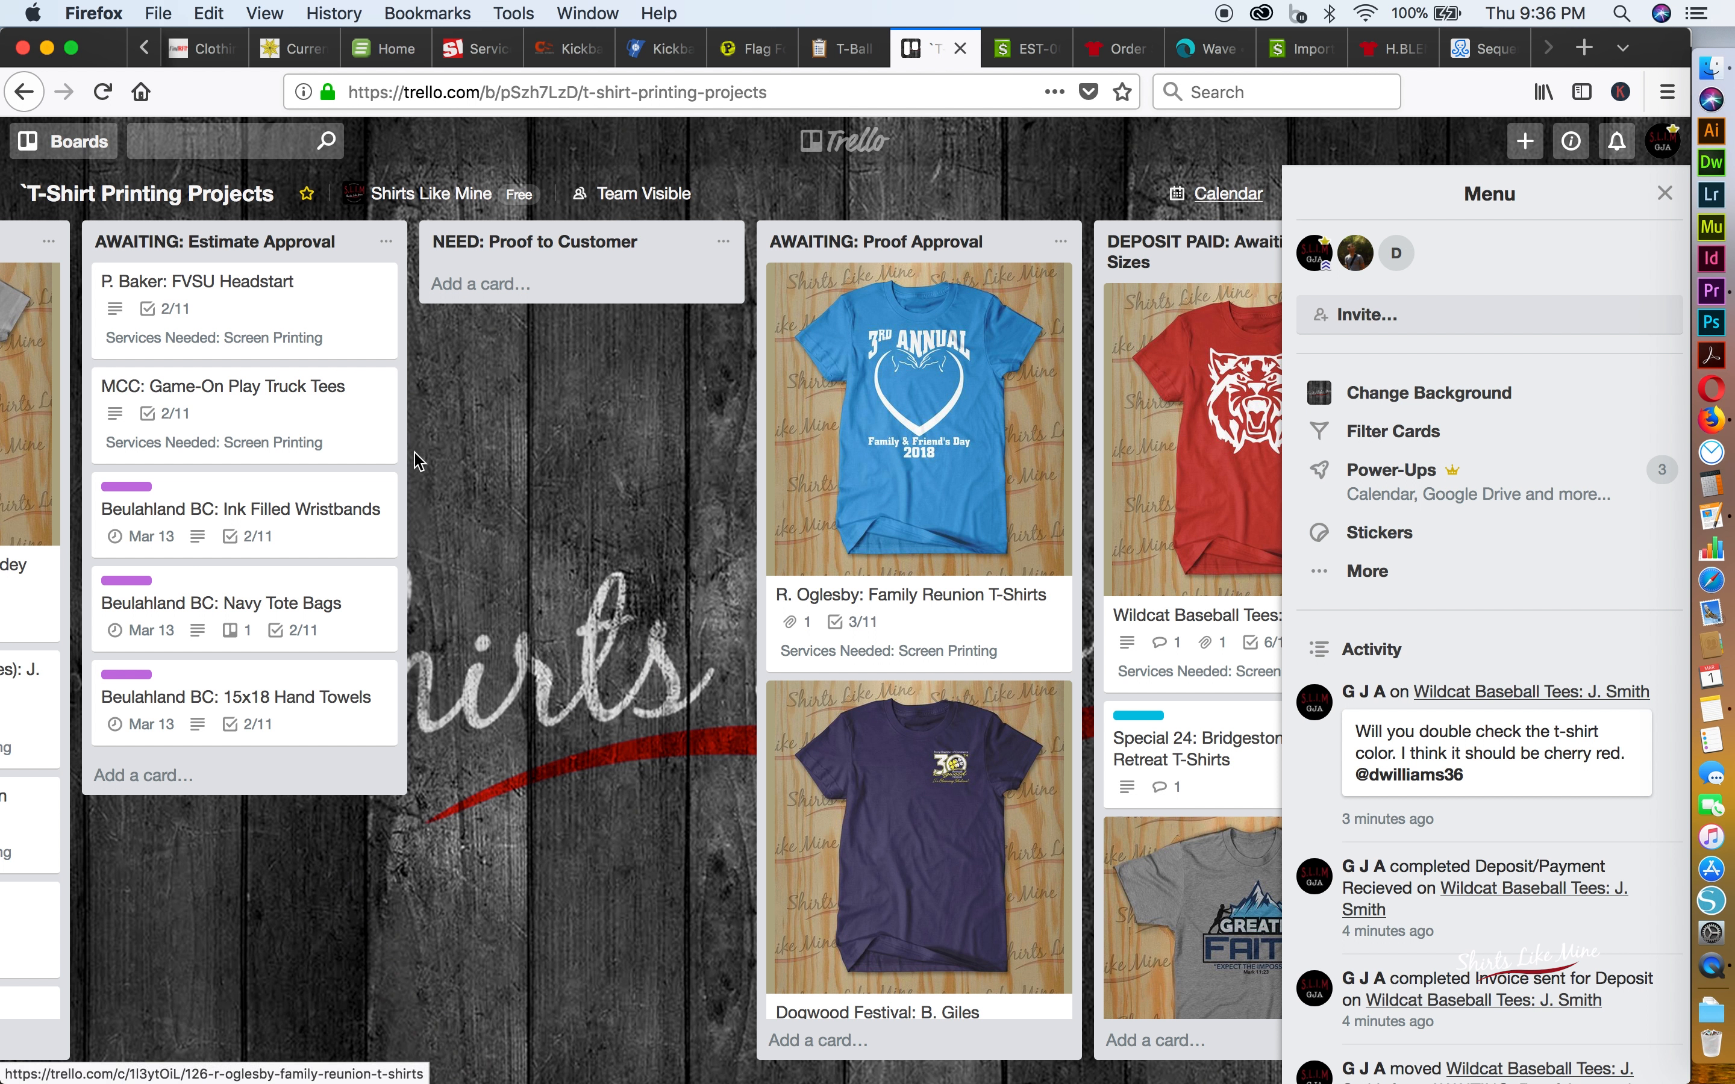
# Browse the Power-Ups available for the board, and return to the full board view
pyautogui.click(1391, 495)
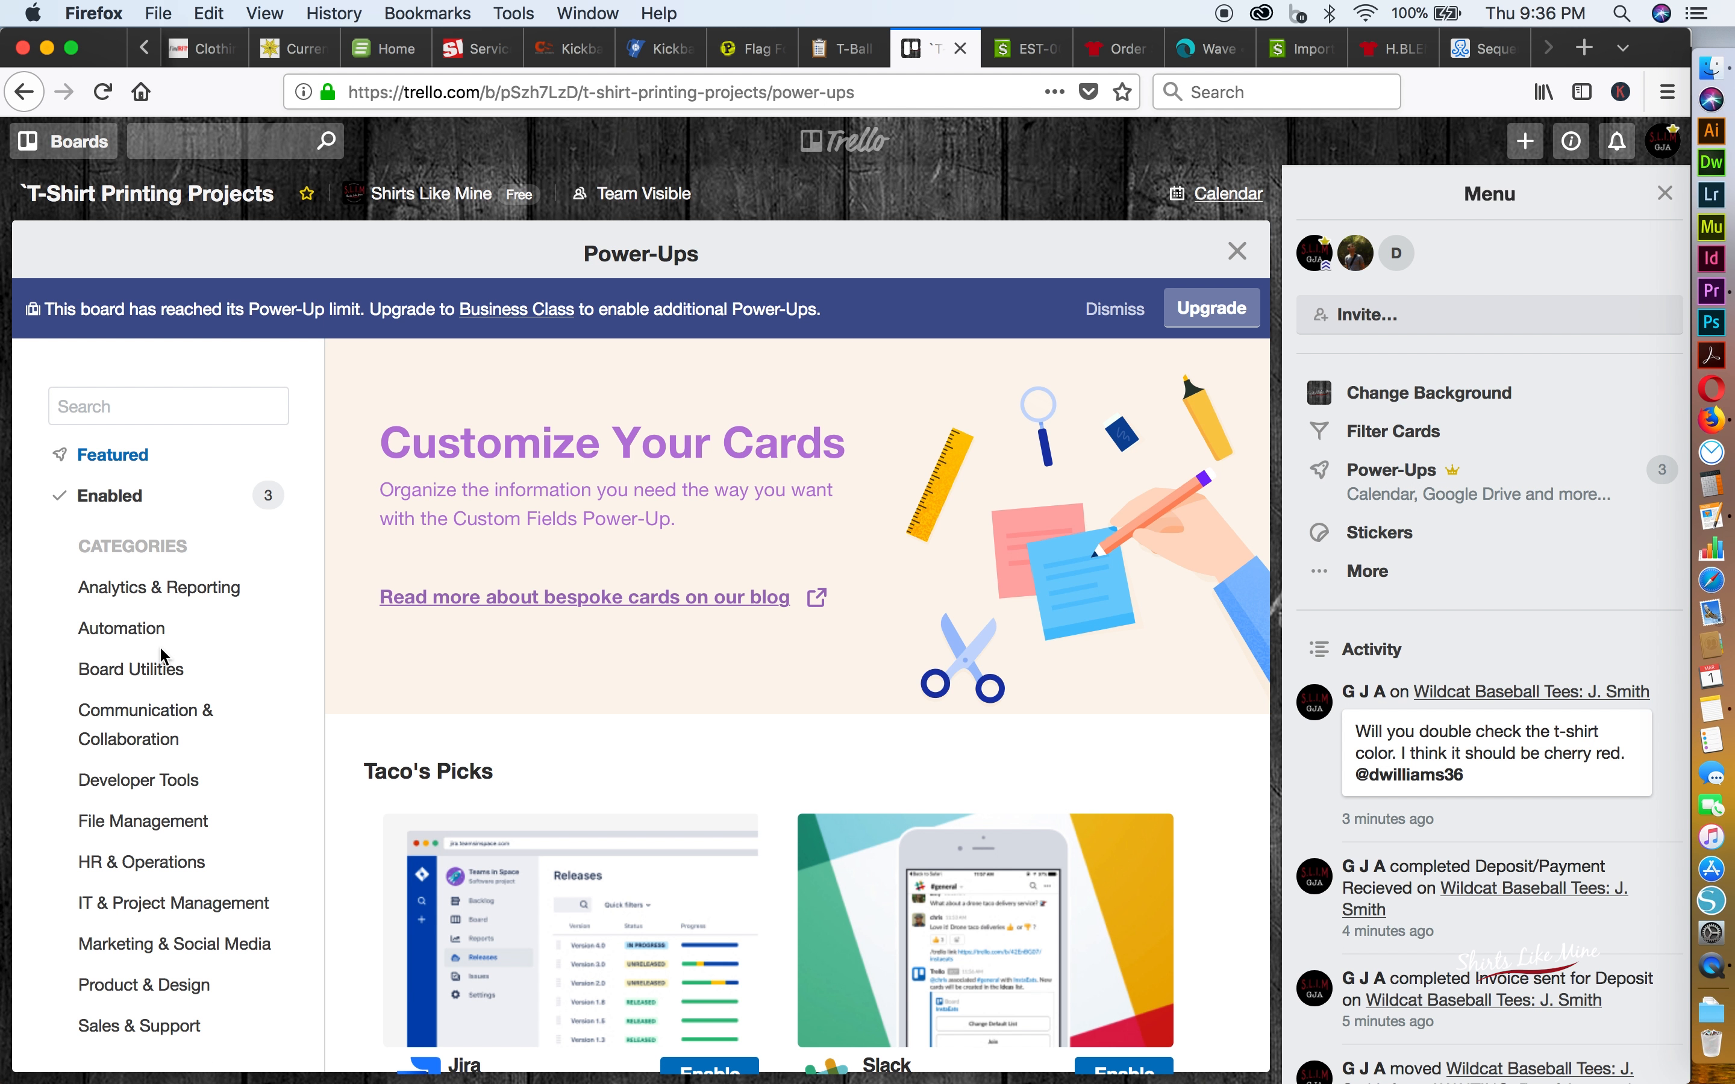
pyautogui.scroll(-2, 648, 808)
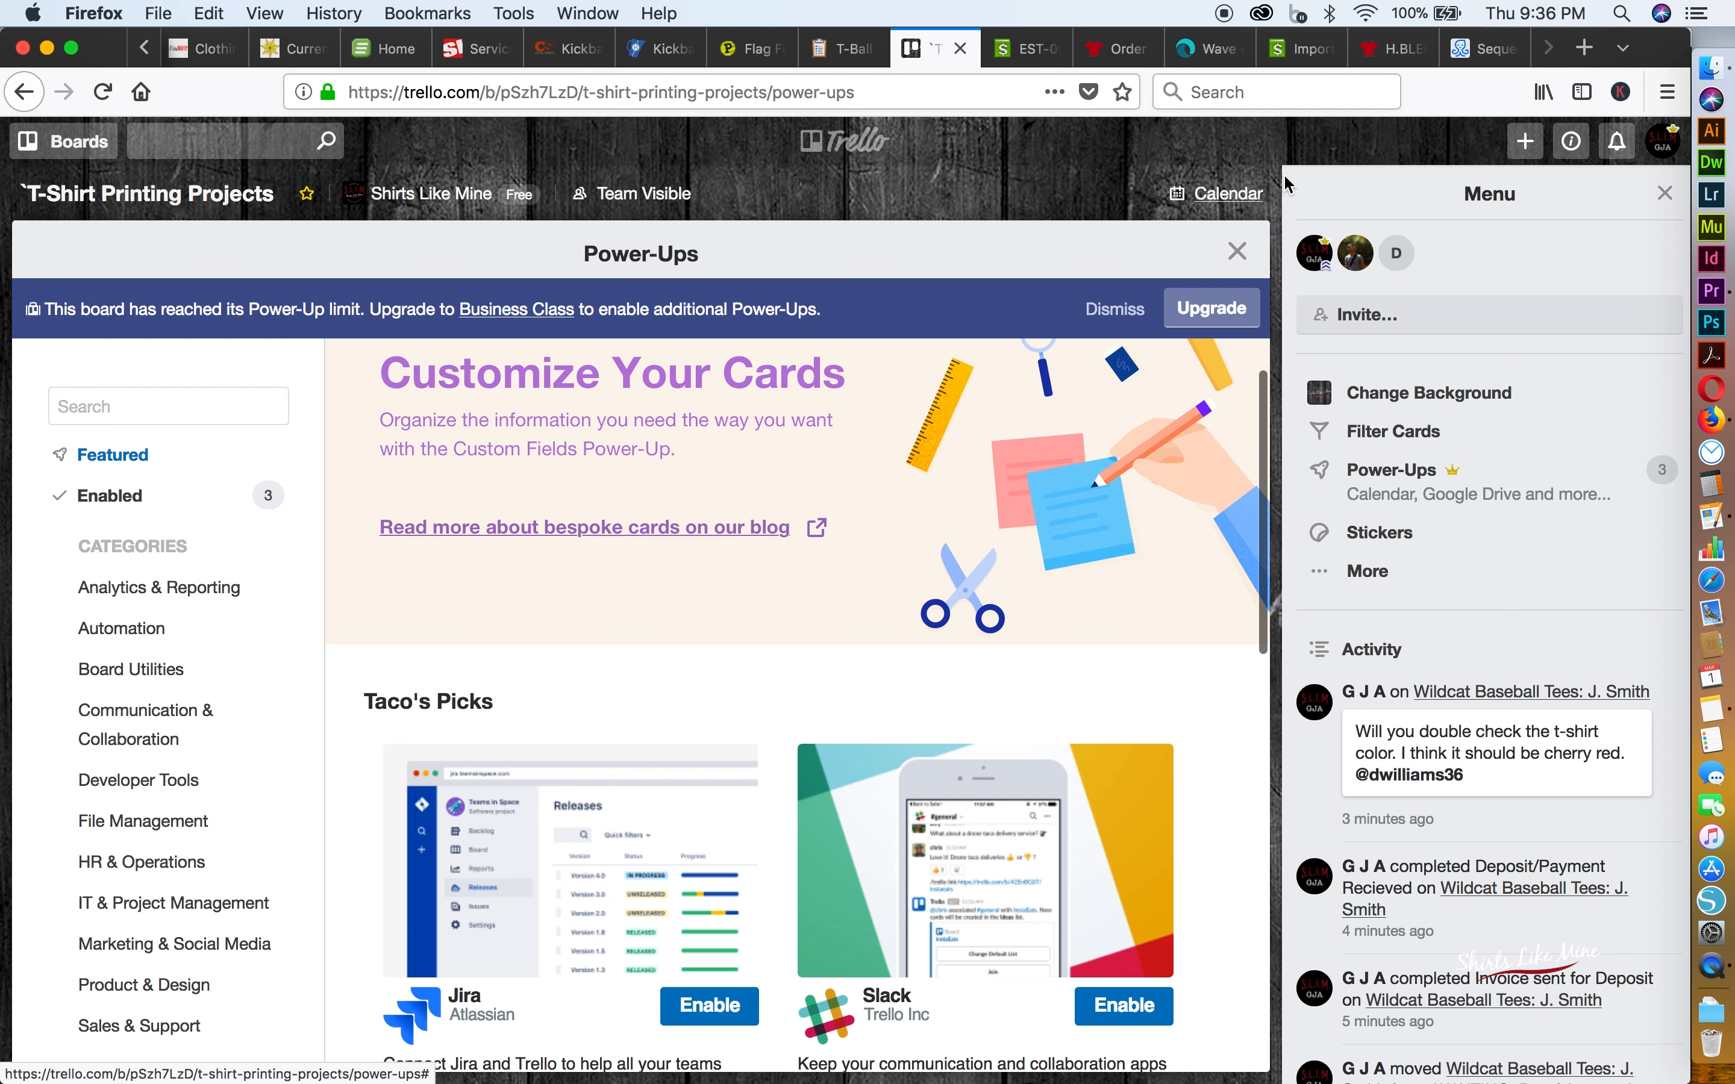
pyautogui.click(1238, 252)
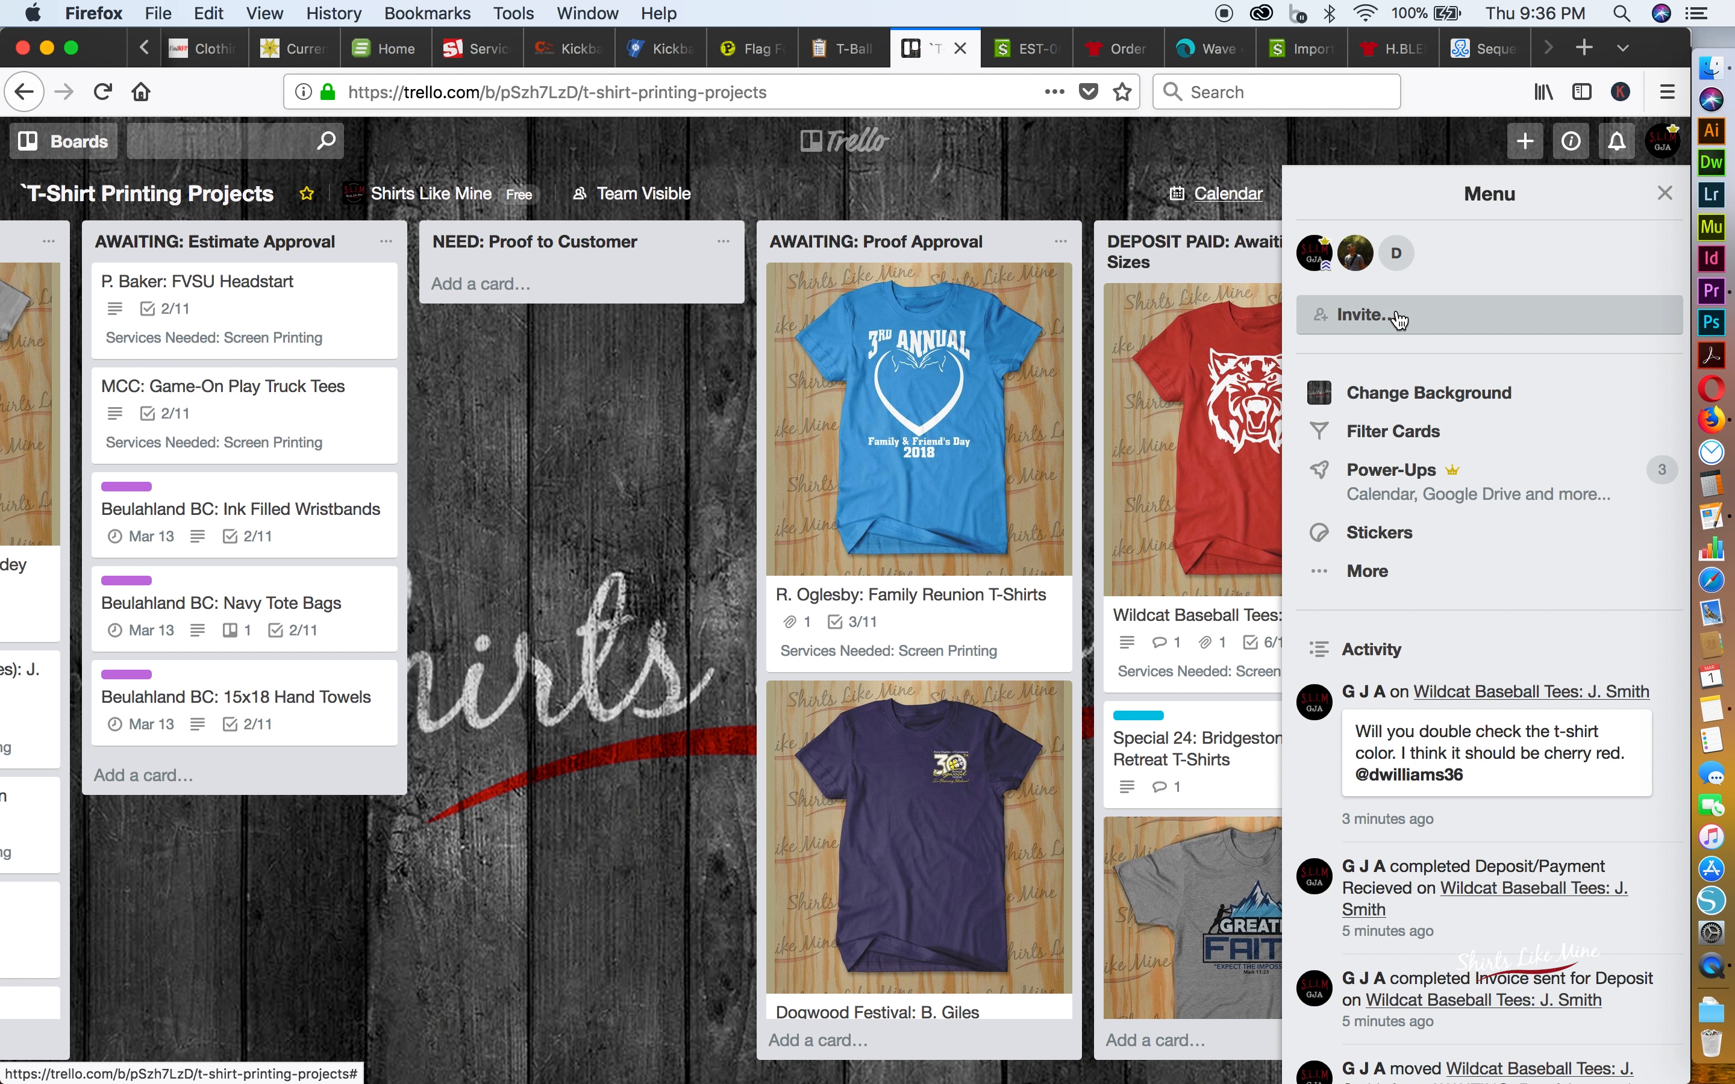
pyautogui.click(1663, 189)
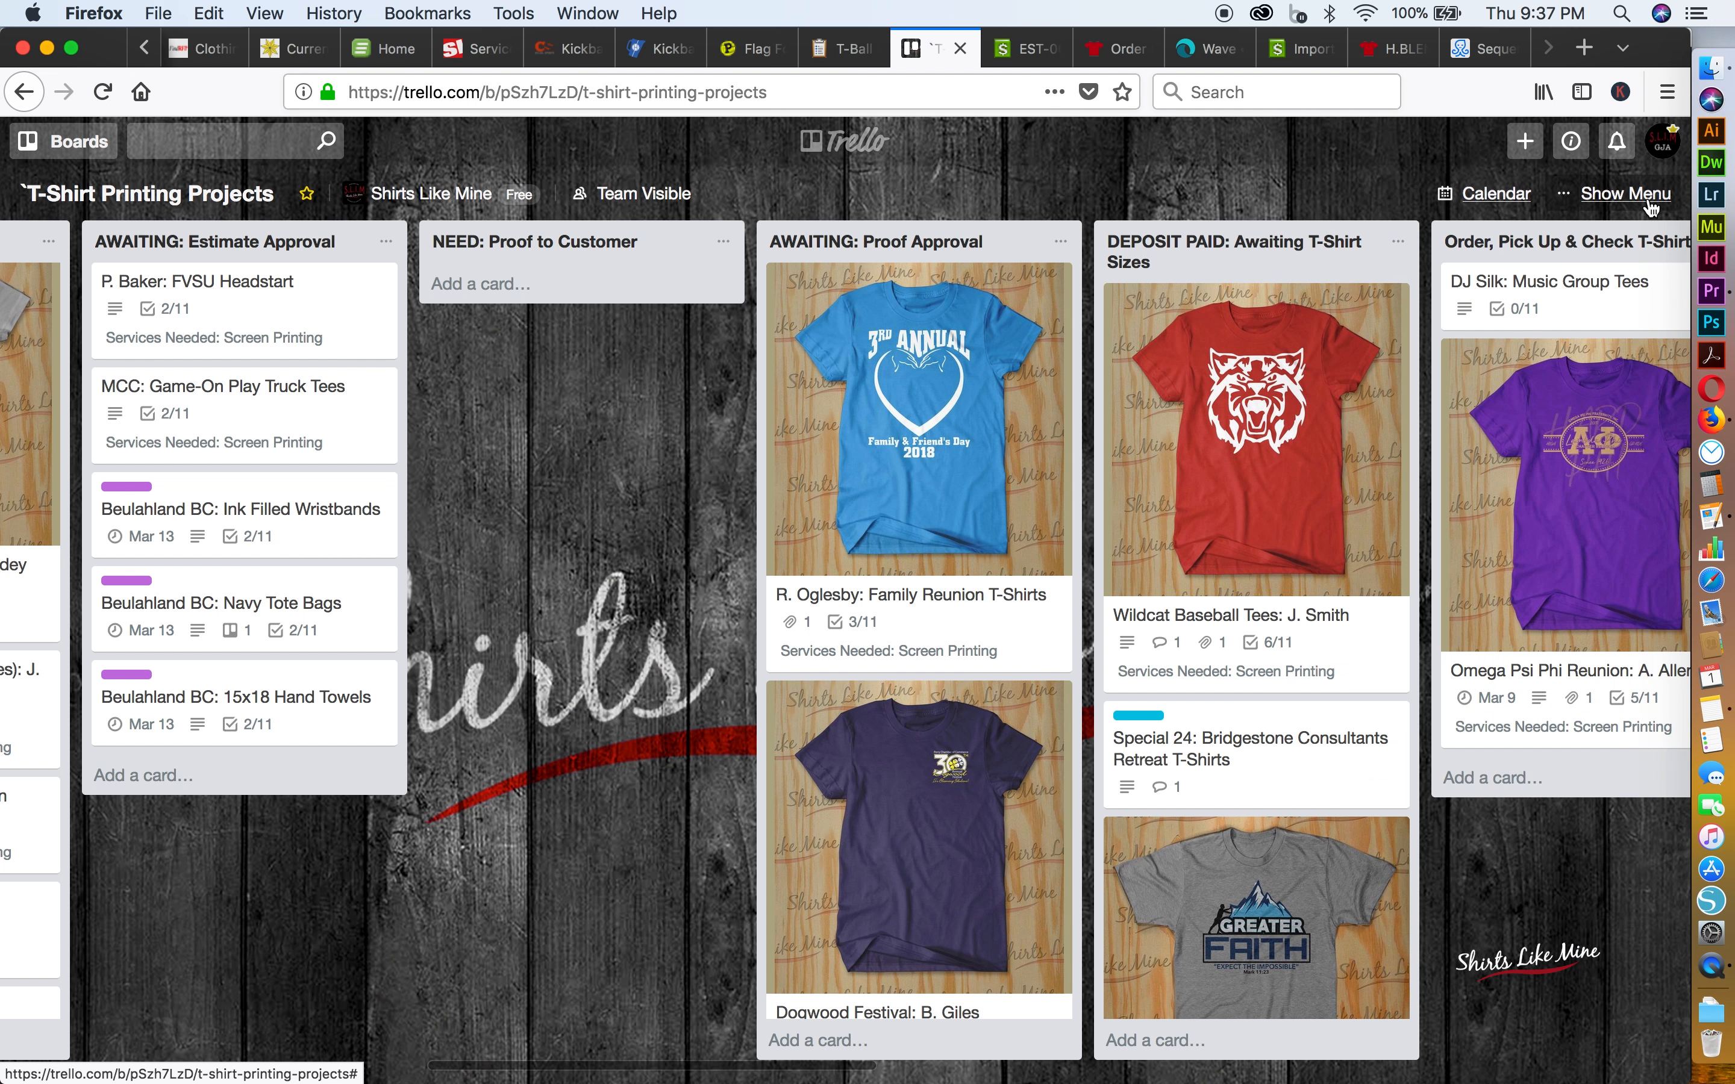
# Mark Sizes Received and Blanks Ordered as complete in the Wildcat Baseball Tees card's Production Checklist
pyautogui.hscroll(5, 1245, 416)
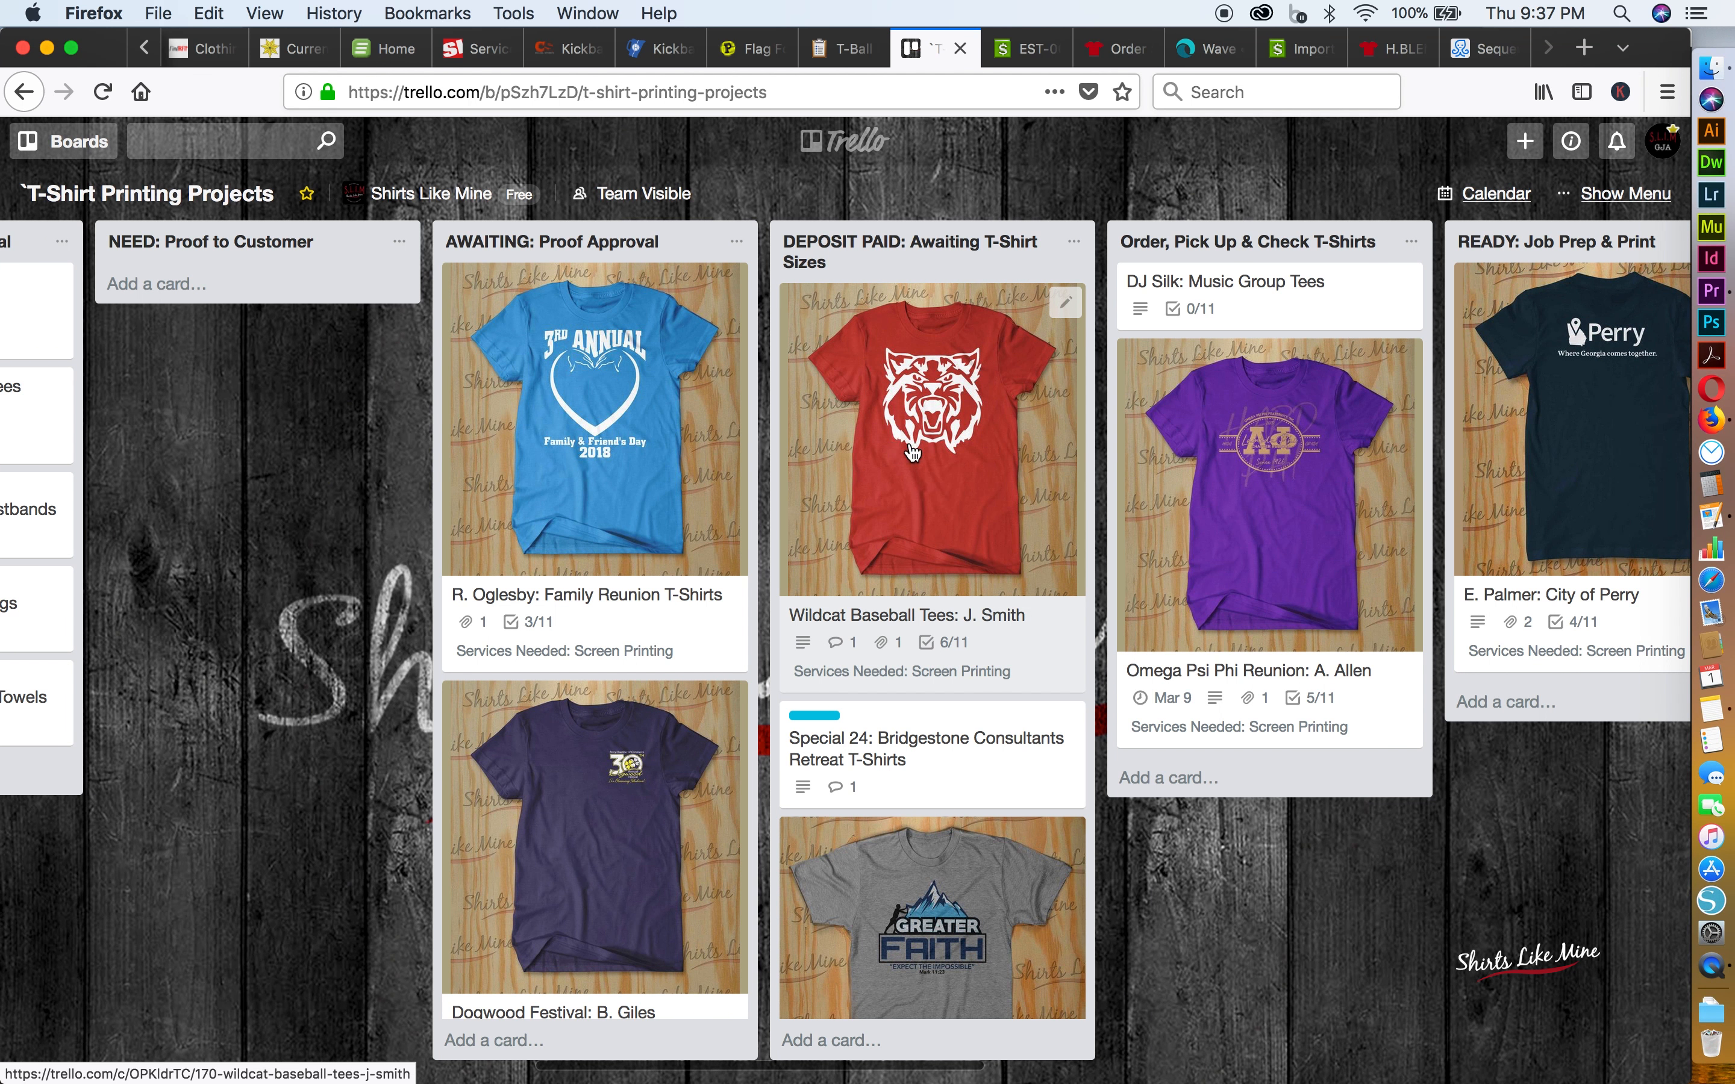
pyautogui.click(974, 451)
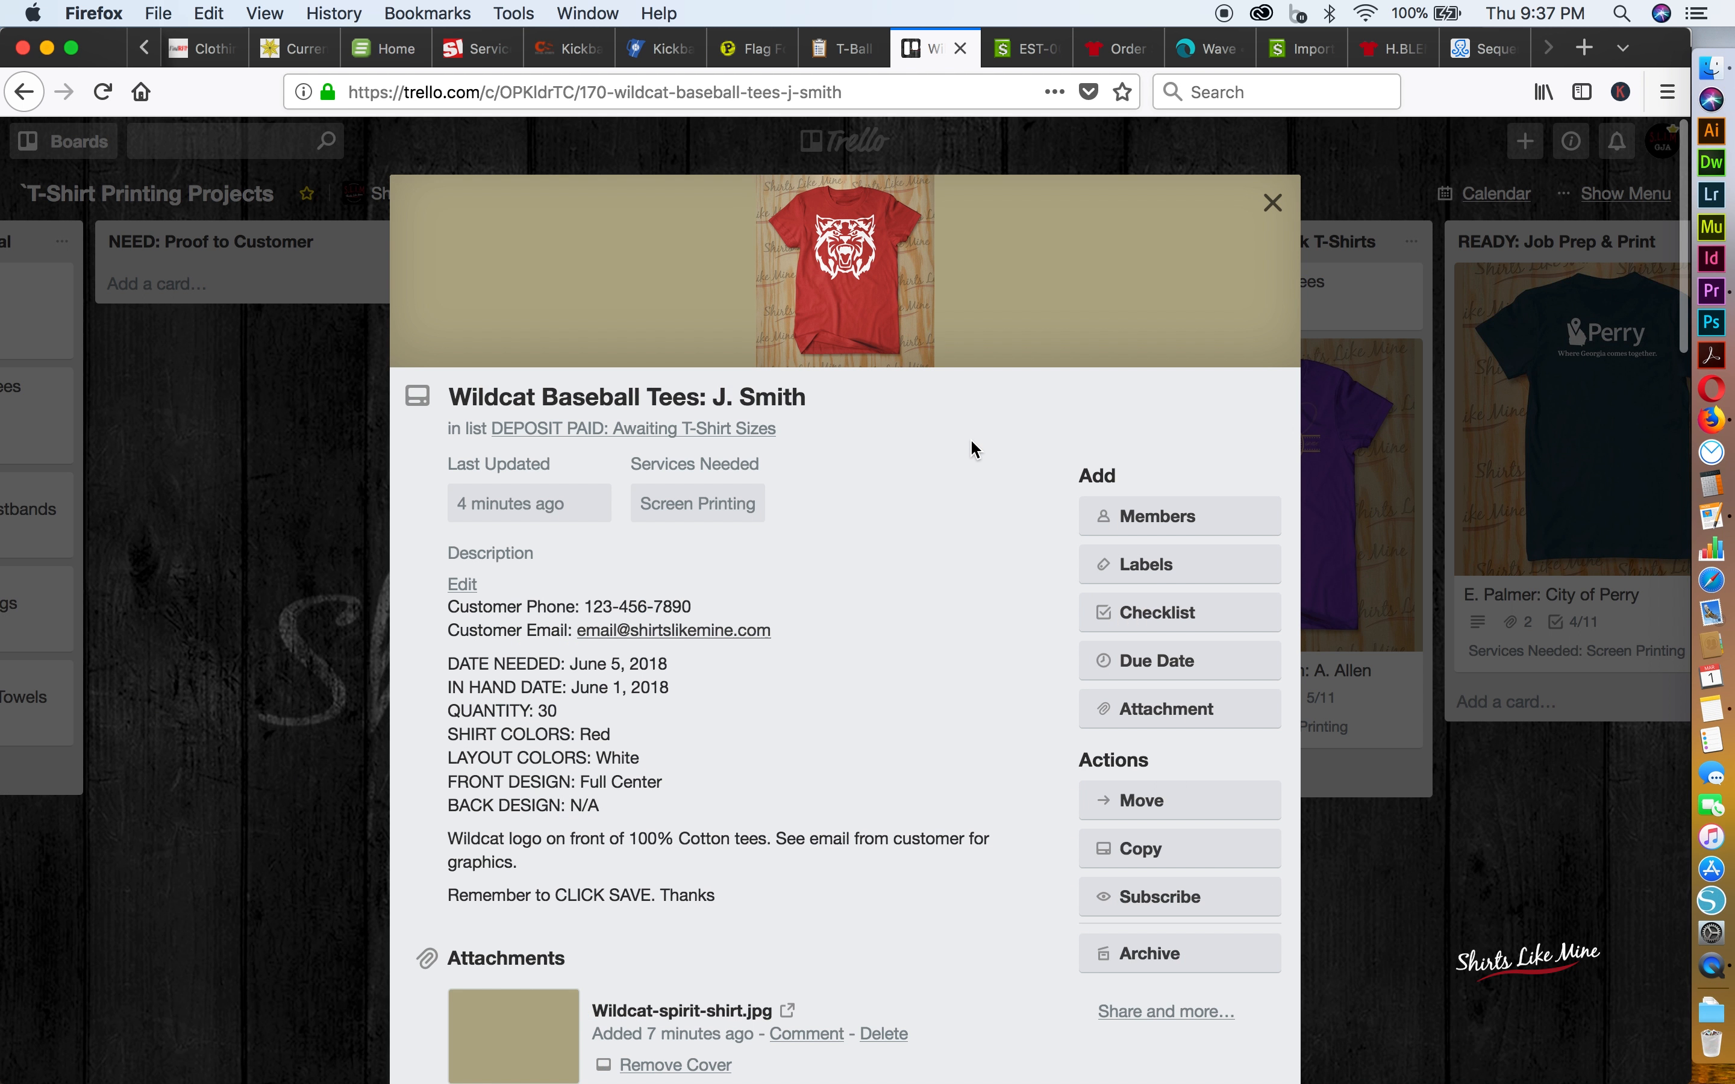
pyautogui.scroll(-10, 716, 868)
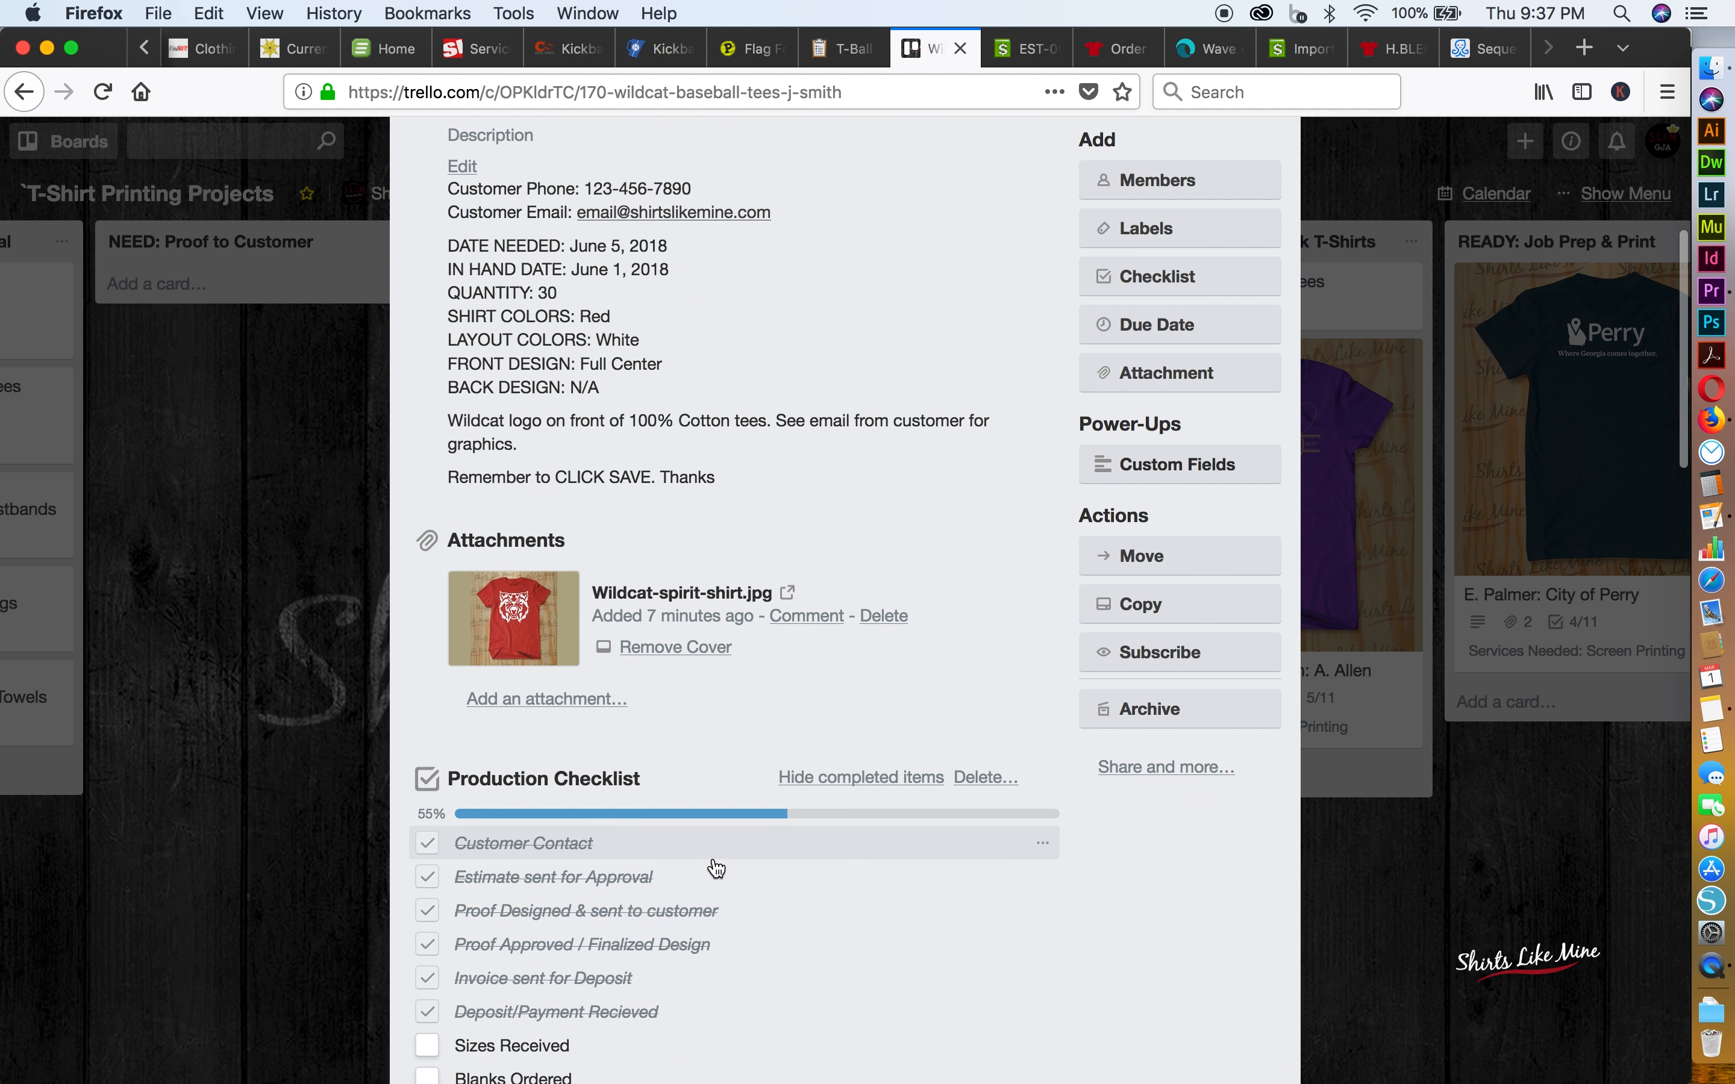
pyautogui.click(429, 938)
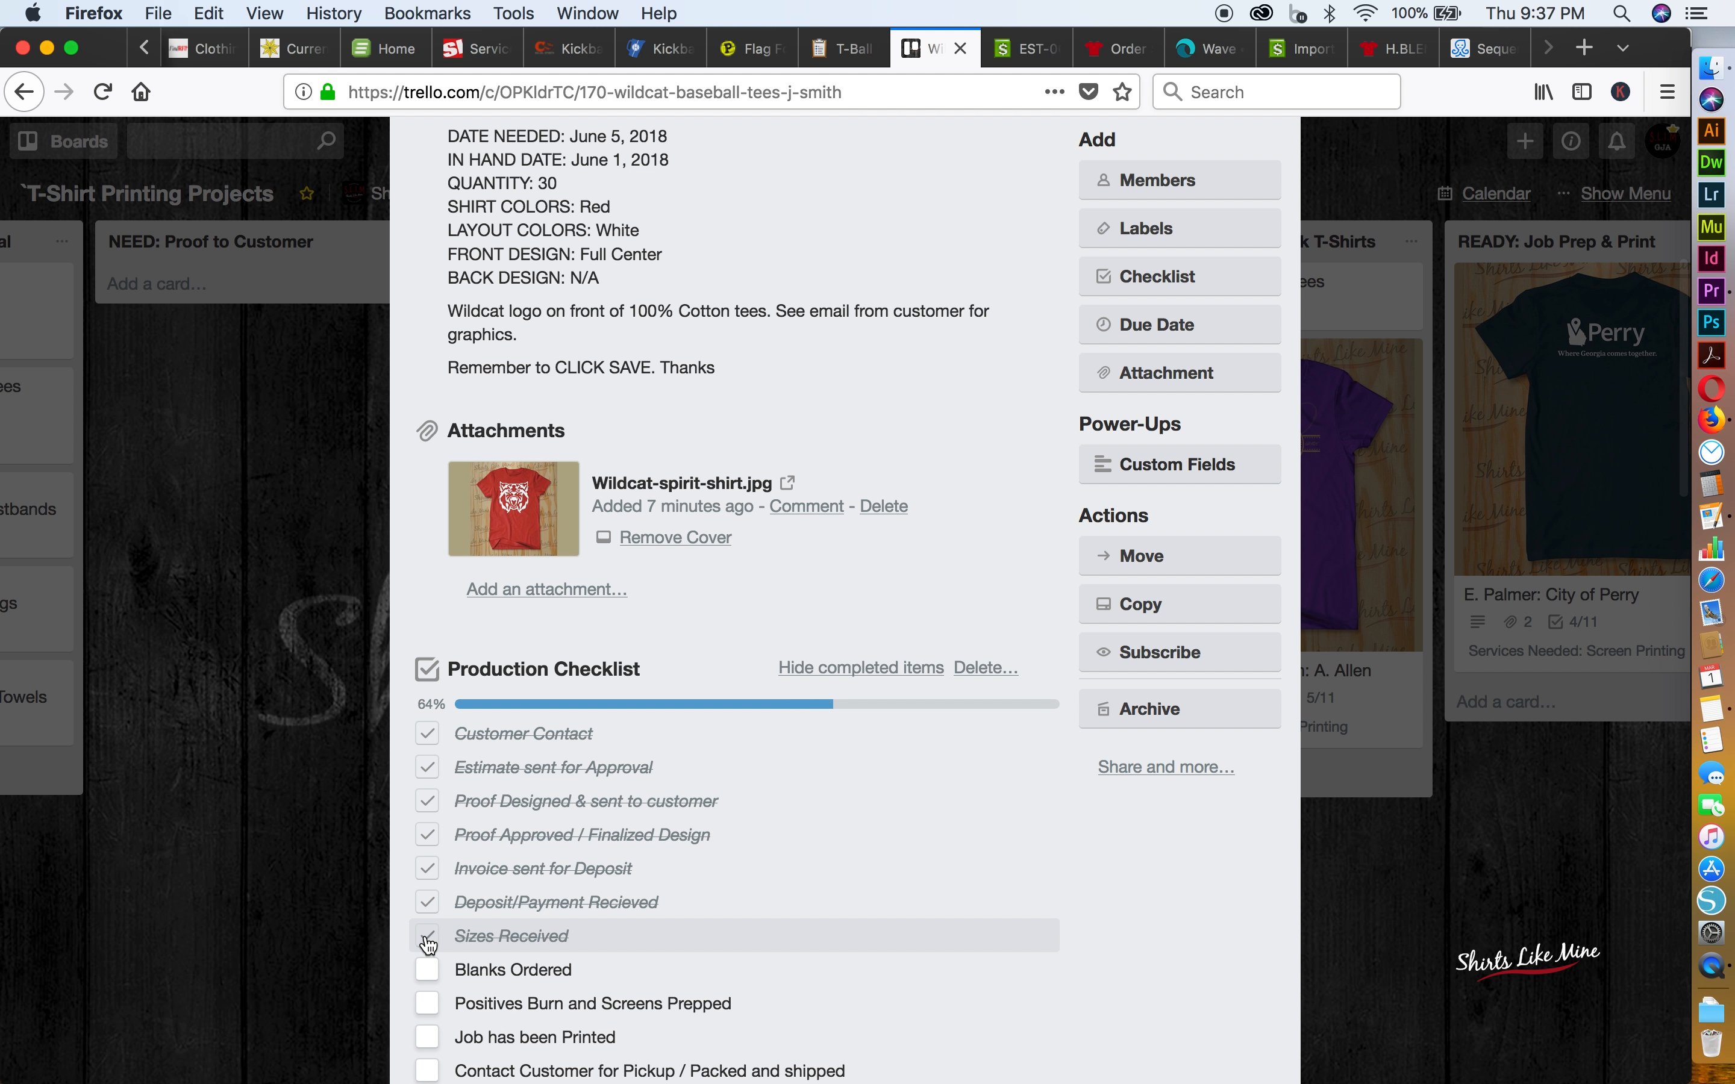
pyautogui.click(428, 975)
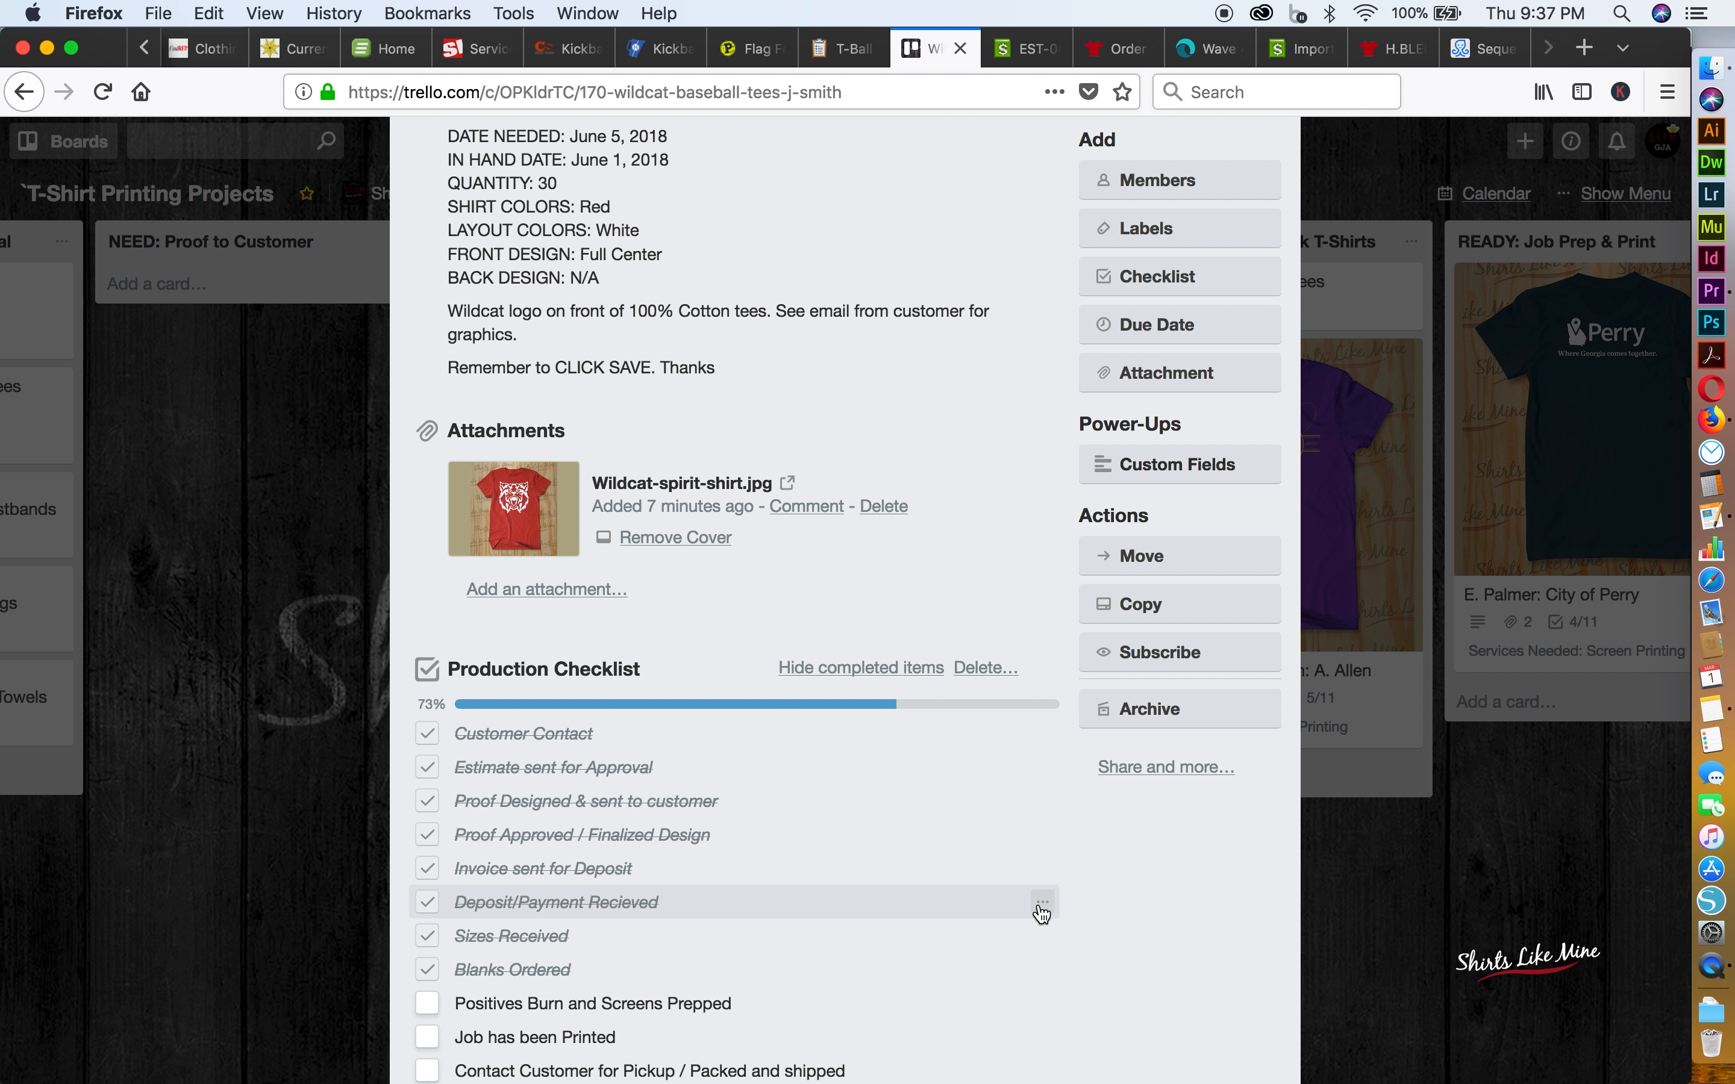
# Close the Wildcat Baseball Tees card and move it from DEPOSIT PAID: Awaiting T-Shirt Sizes to Order, Pick Up & Check T-Shirts
pyautogui.click(1341, 919)
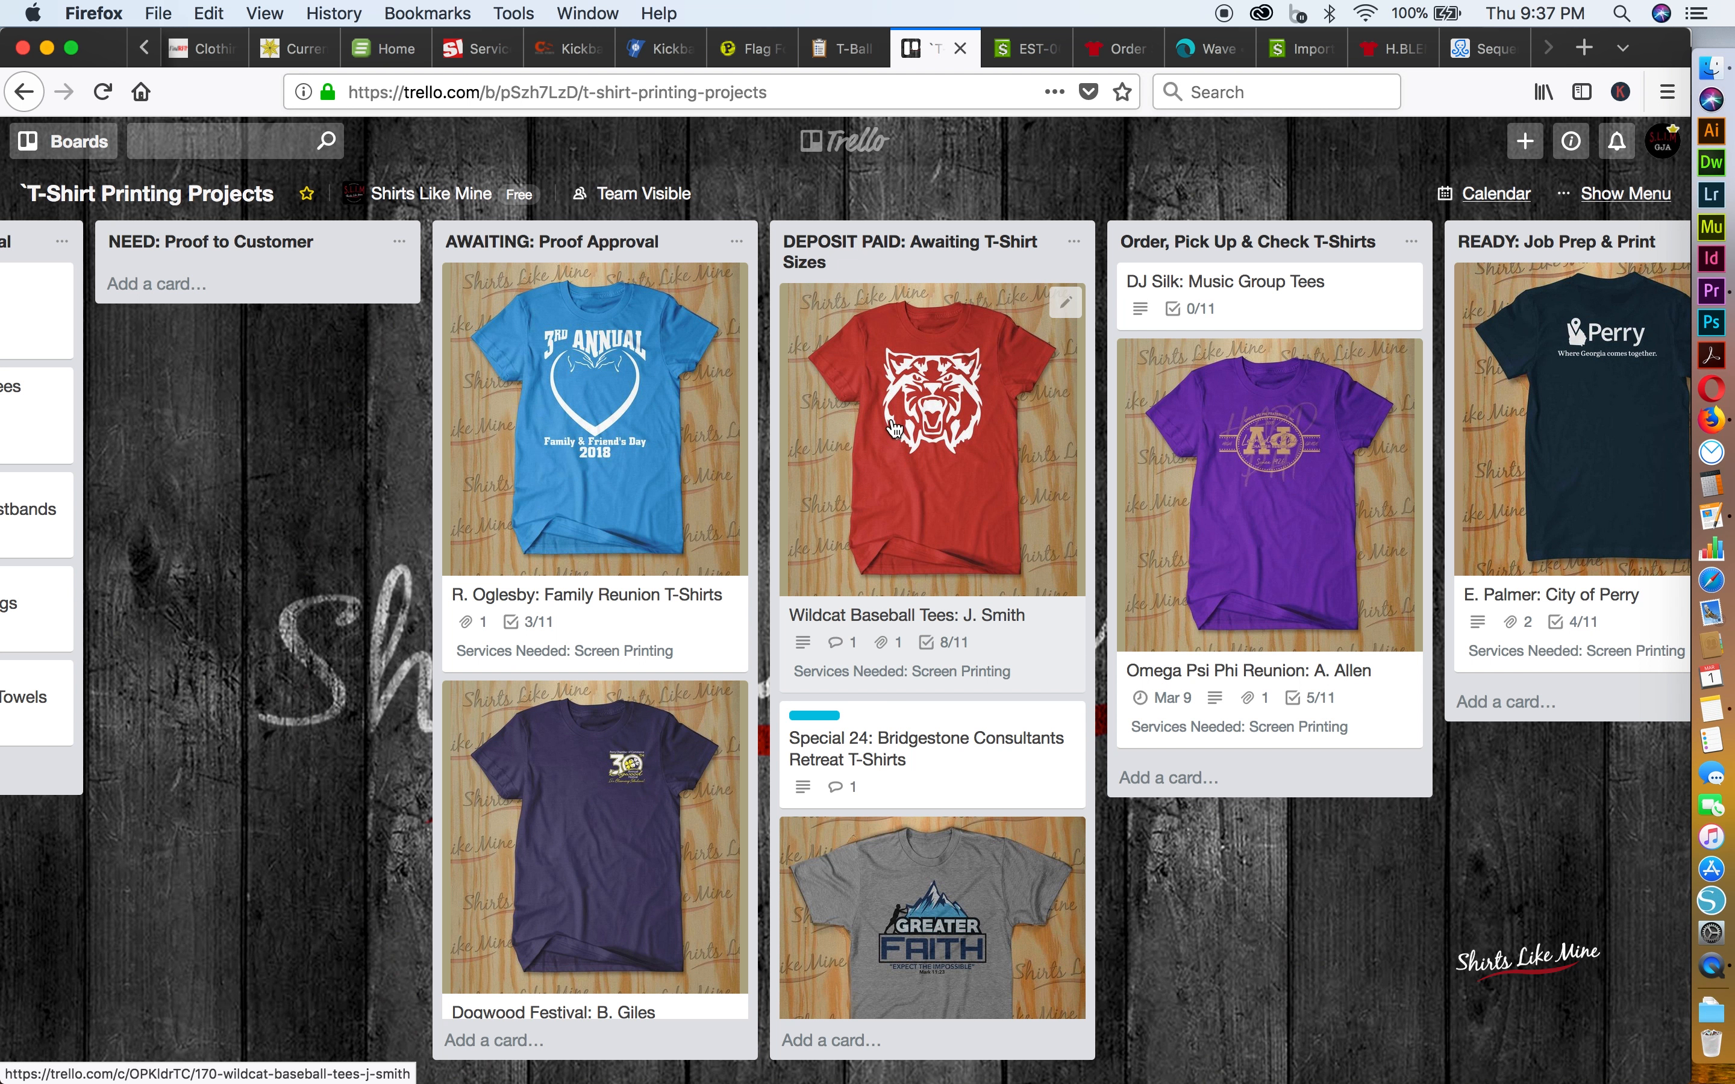
pyautogui.moveTo(894, 428); pyautogui.dragTo(1243, 308)
pyautogui.hscroll(3, 1228, 343)
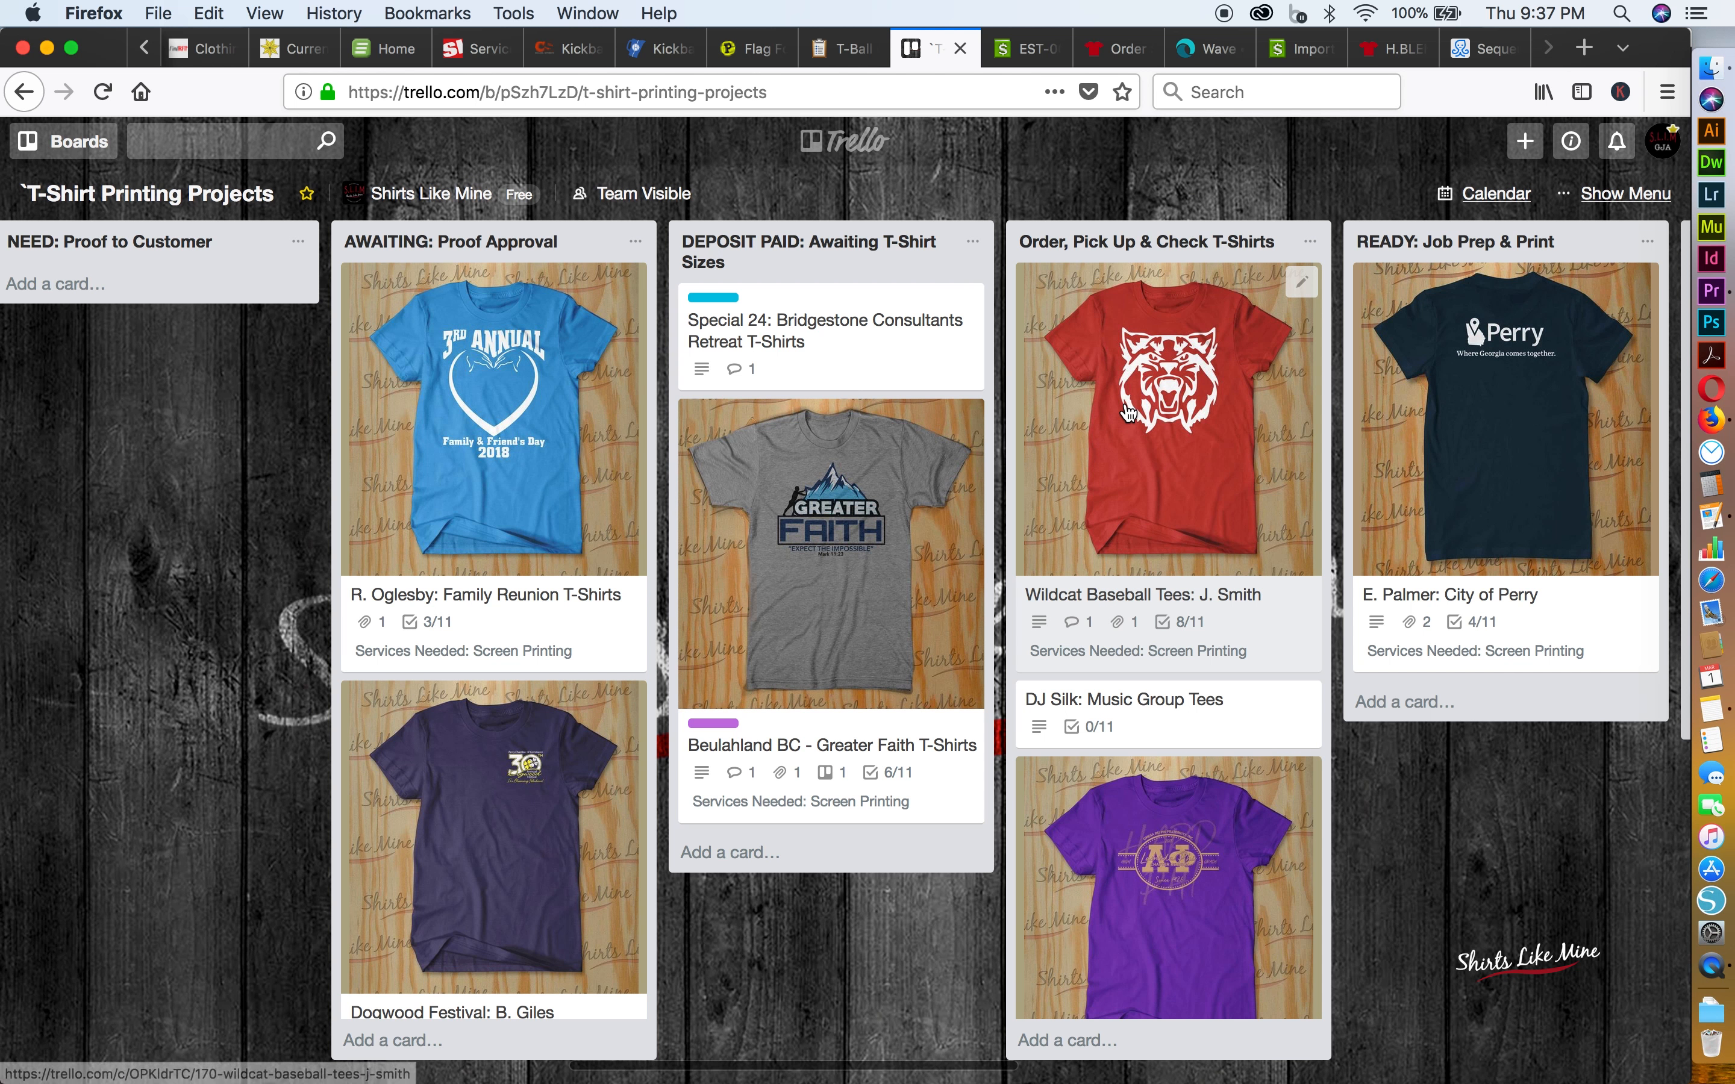
pyautogui.hscroll(2, 1127, 414)
pyautogui.hscroll(3, 1128, 414)
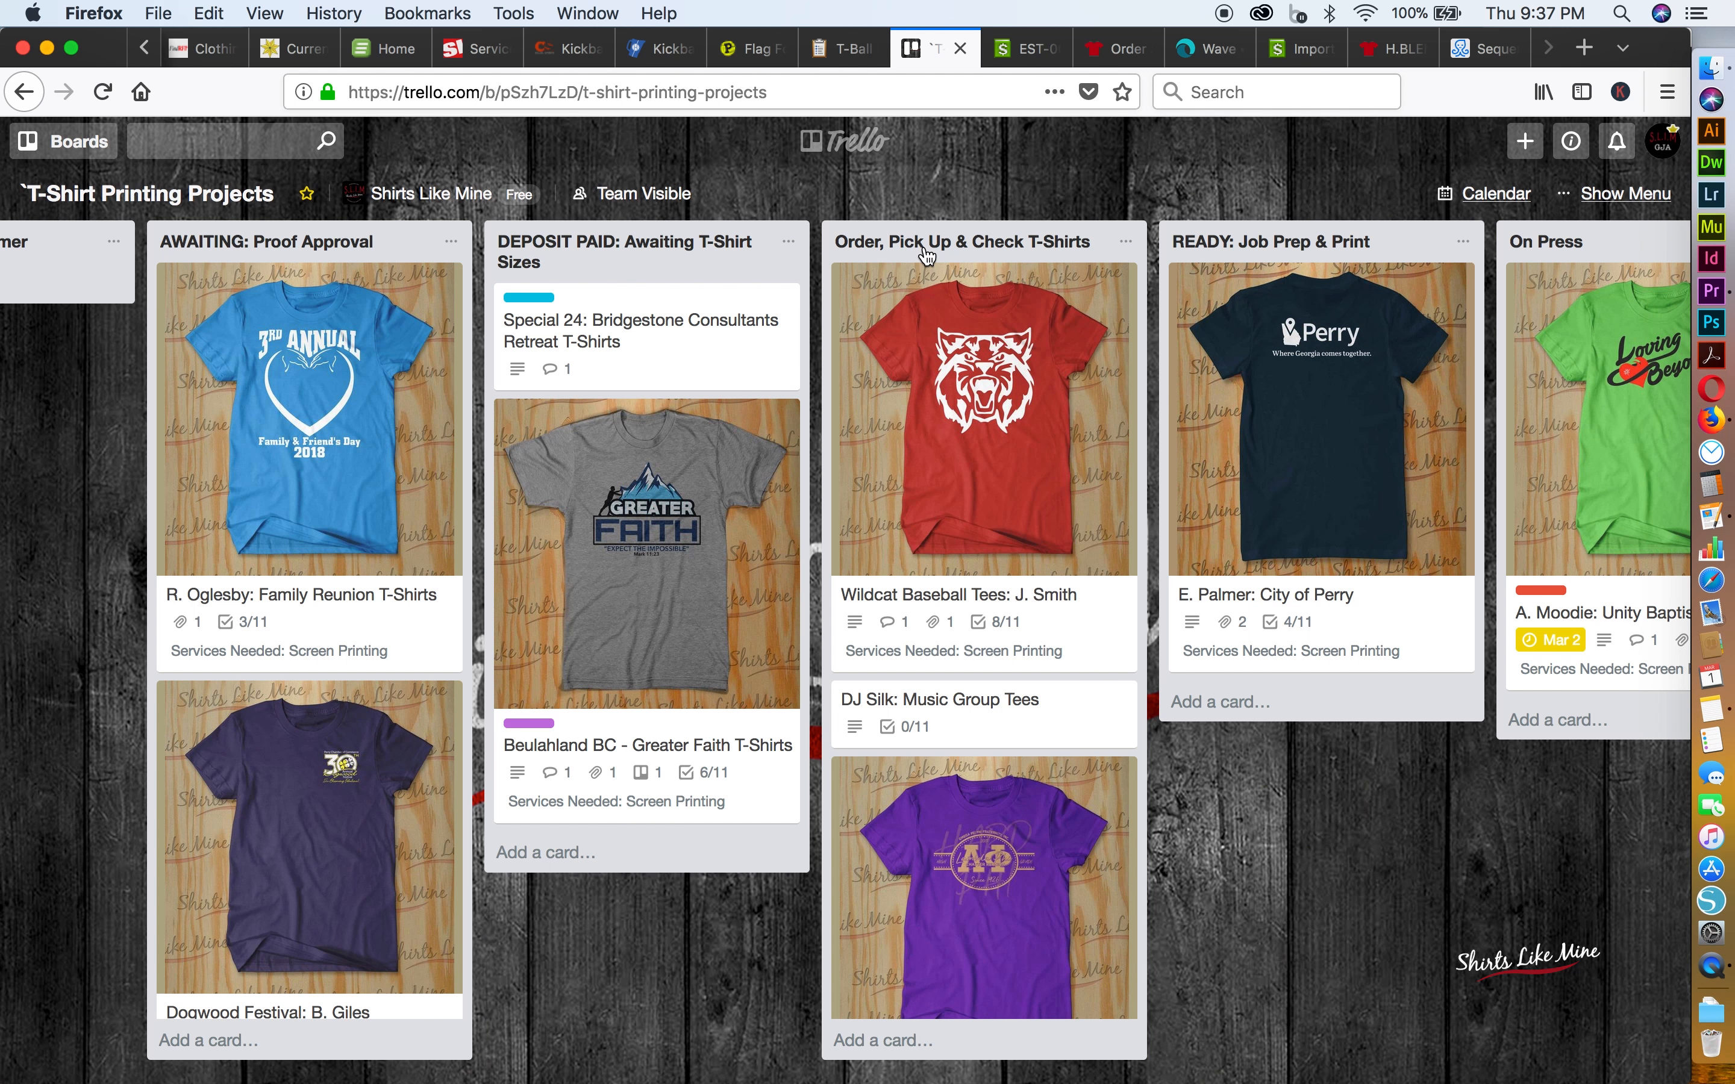
# Review the Wildcat Baseball Tees card's Production Checklist, and move the card to the READY: Job Prep & Print list
pyautogui.click(977, 376)
pyautogui.scroll(-10, 721, 794)
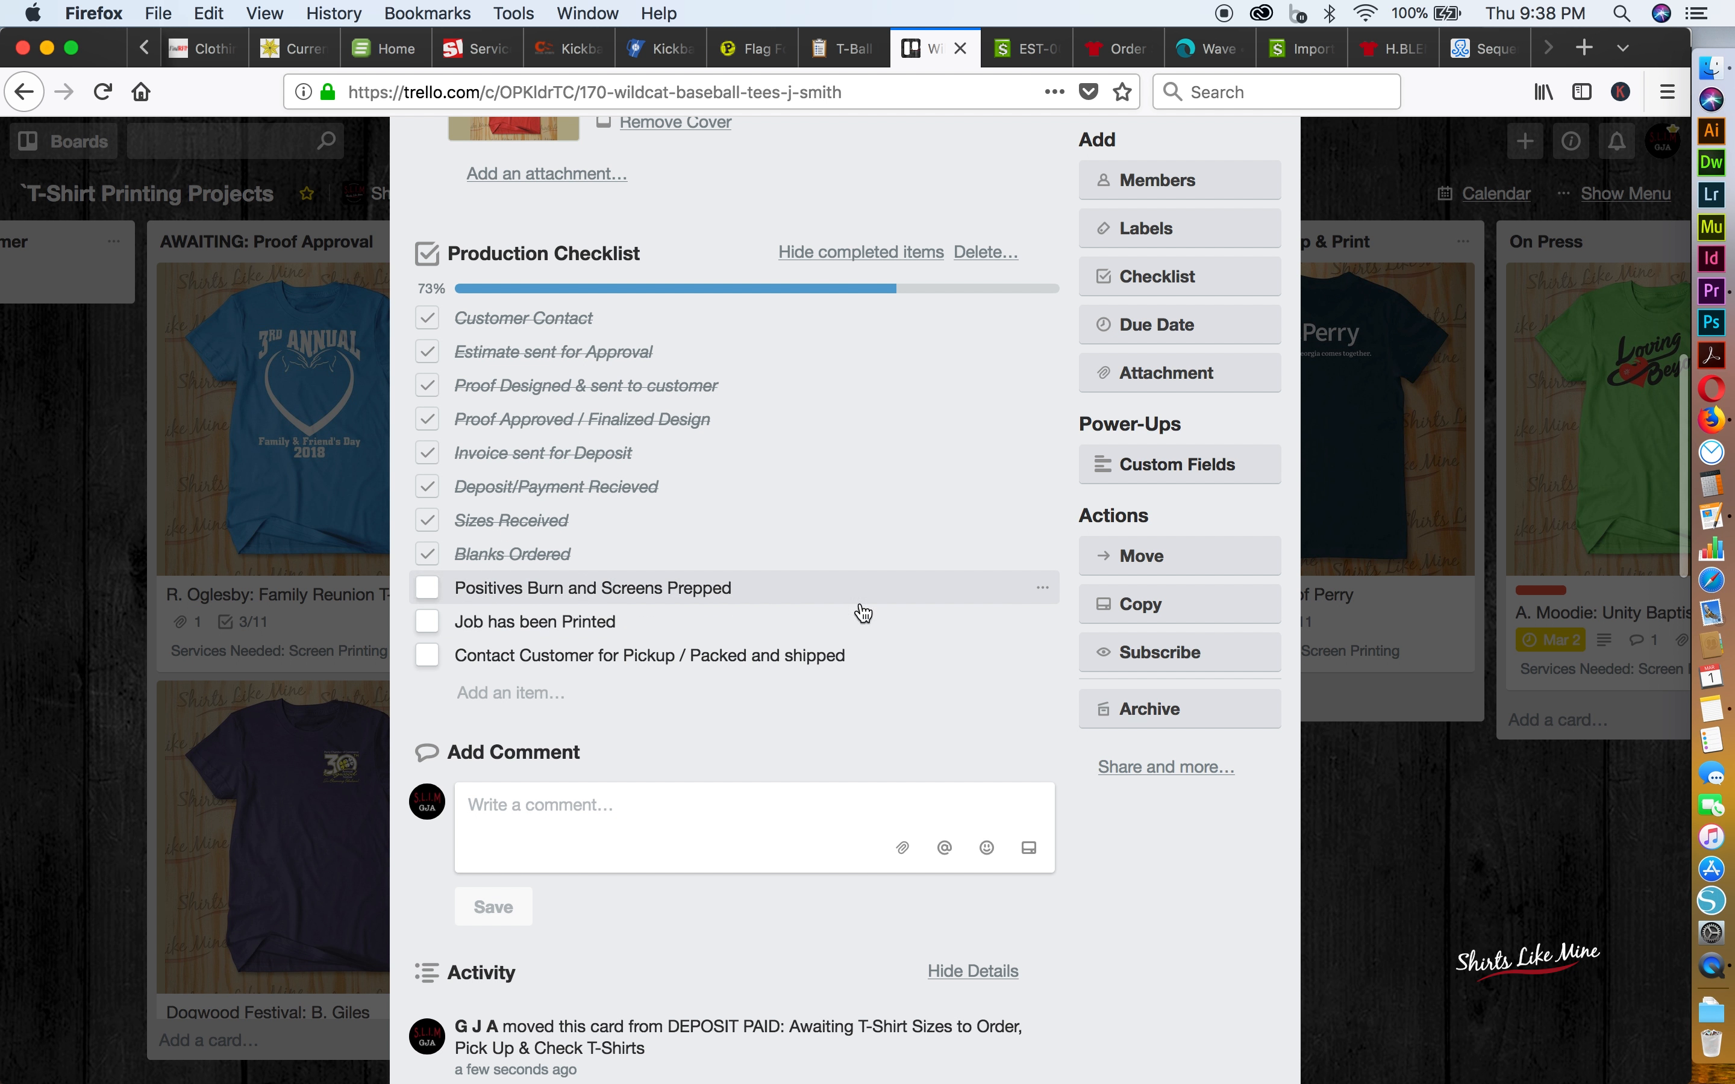
pyautogui.click(1332, 927)
pyautogui.moveTo(992, 456); pyautogui.dragTo(1323, 391)
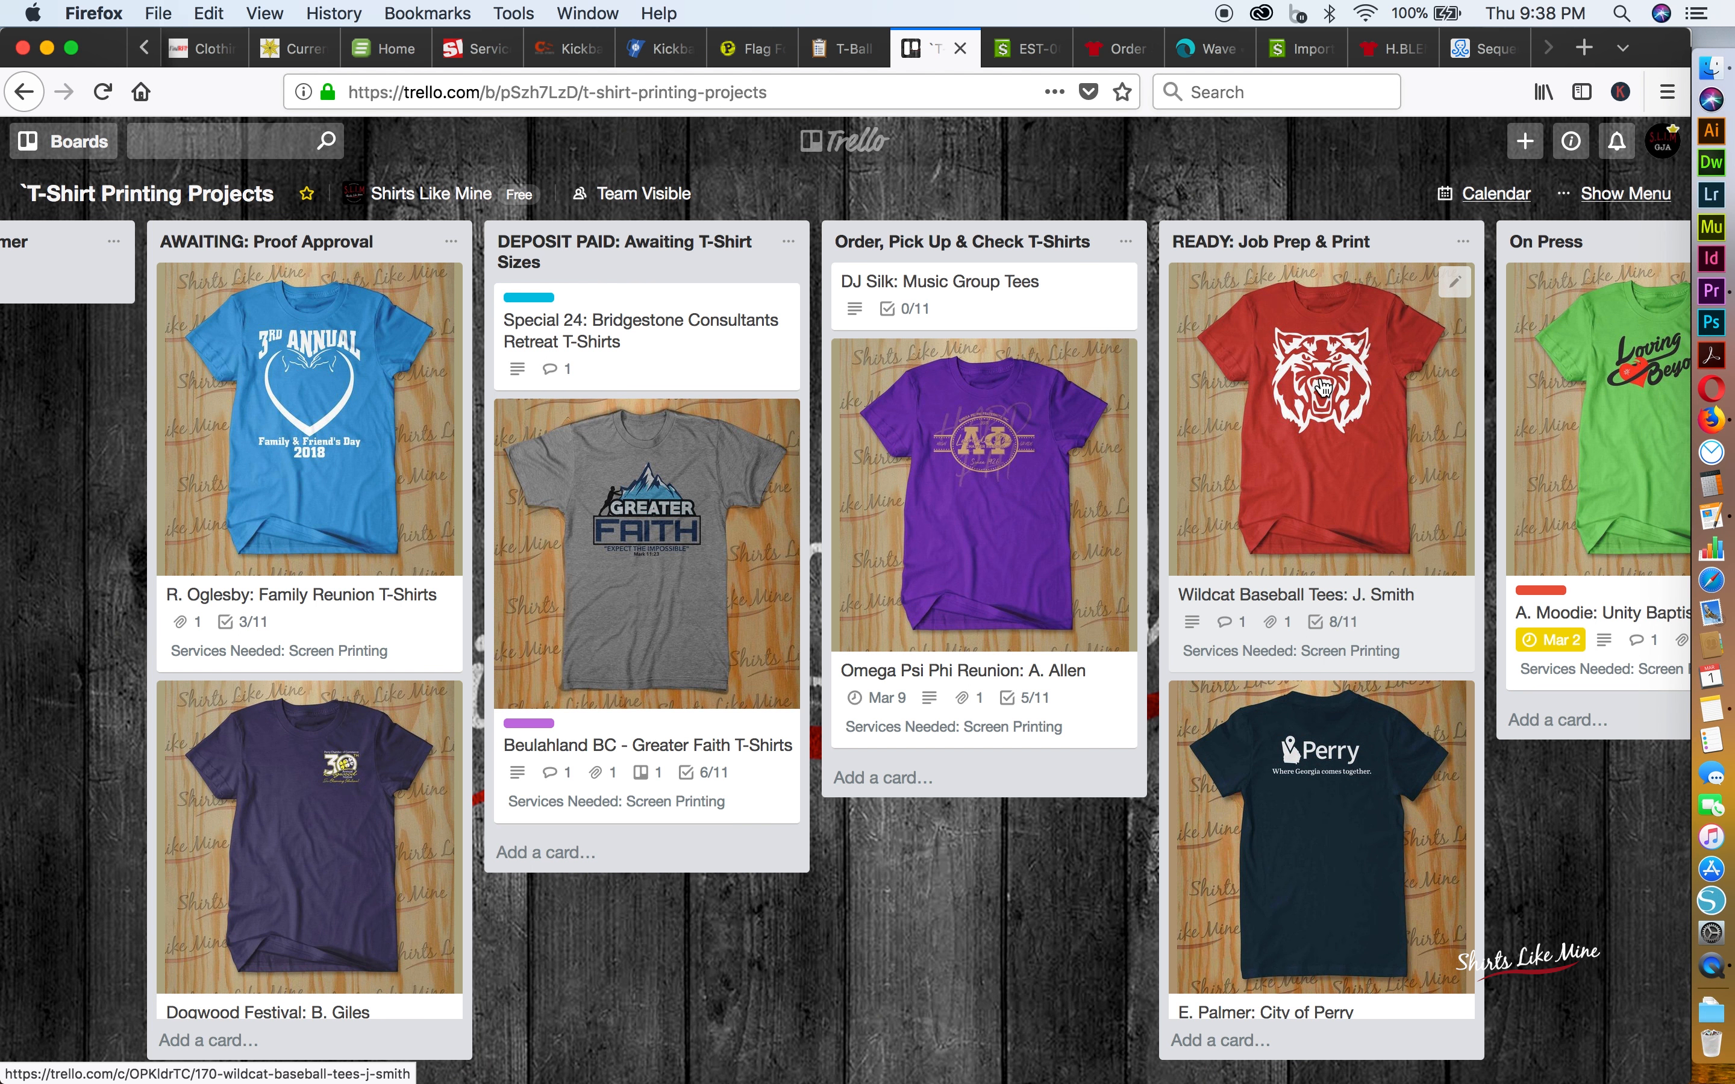
# Mark Positives Burn and Screens Prepped as complete in the Wildcat Baseball Tees card's Production Checklist, and return to the board
pyautogui.hscroll(6, 1323, 388)
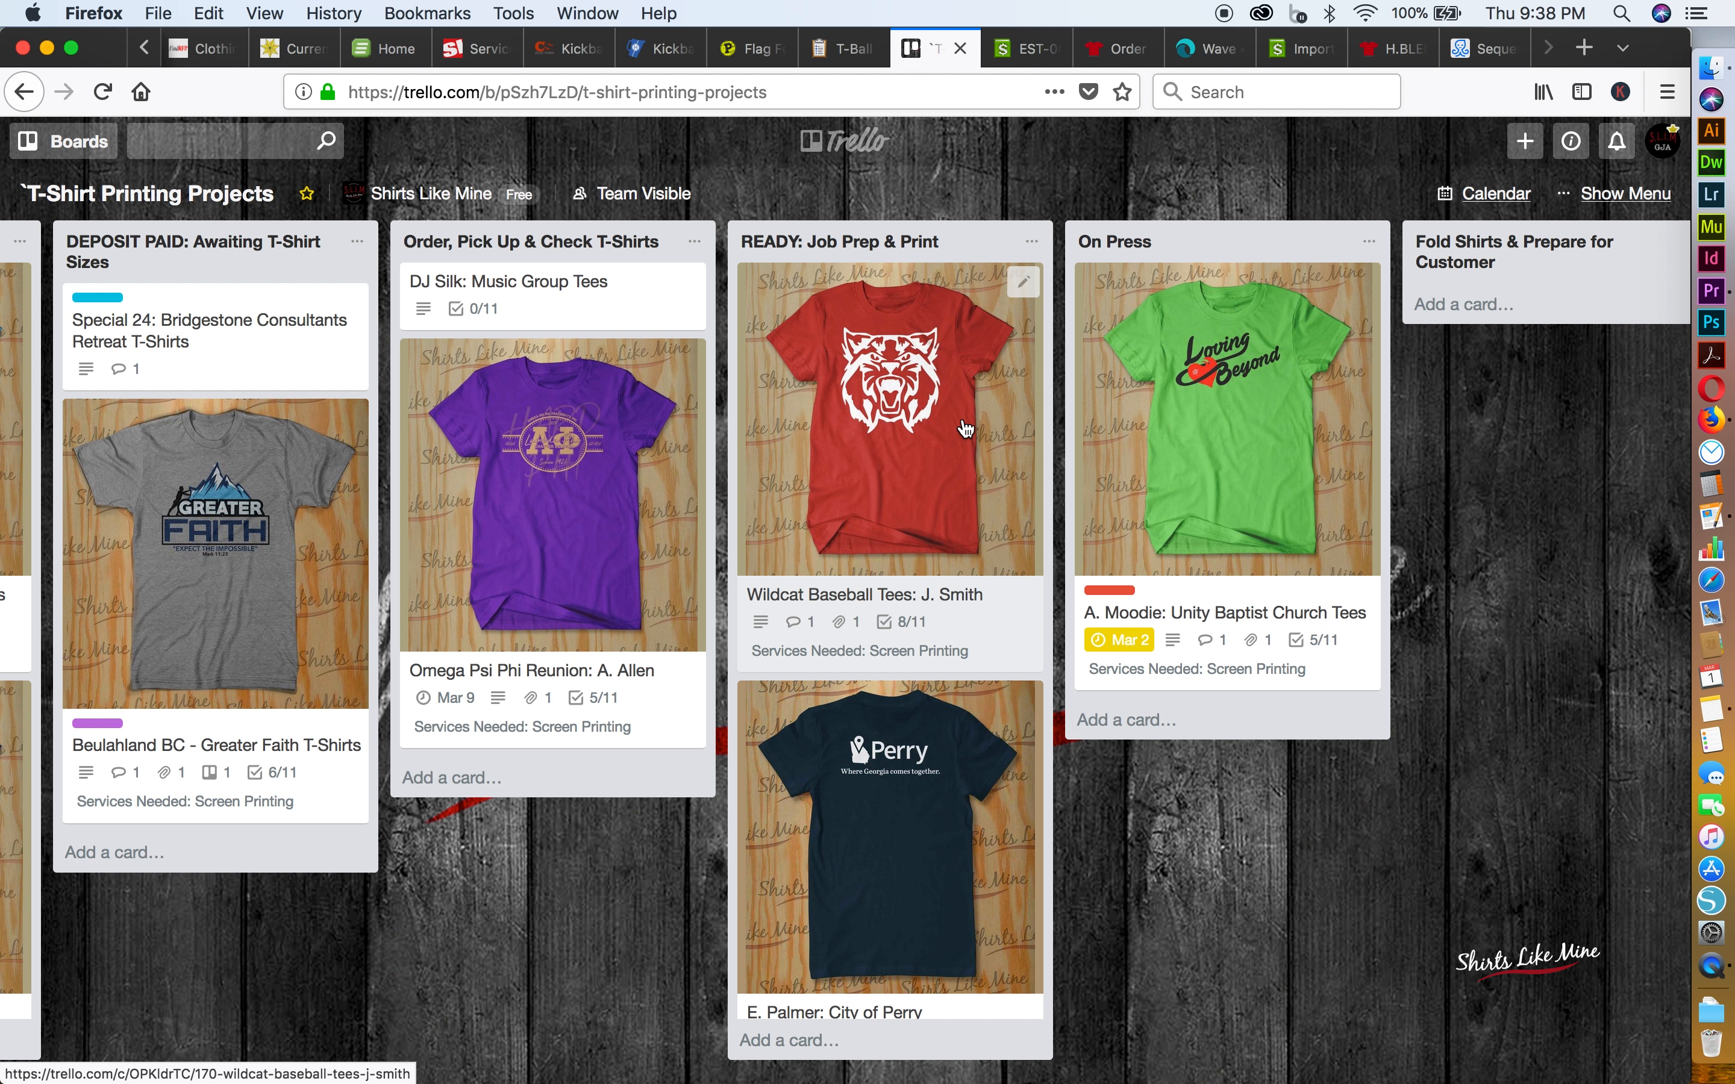
pyautogui.click(912, 459)
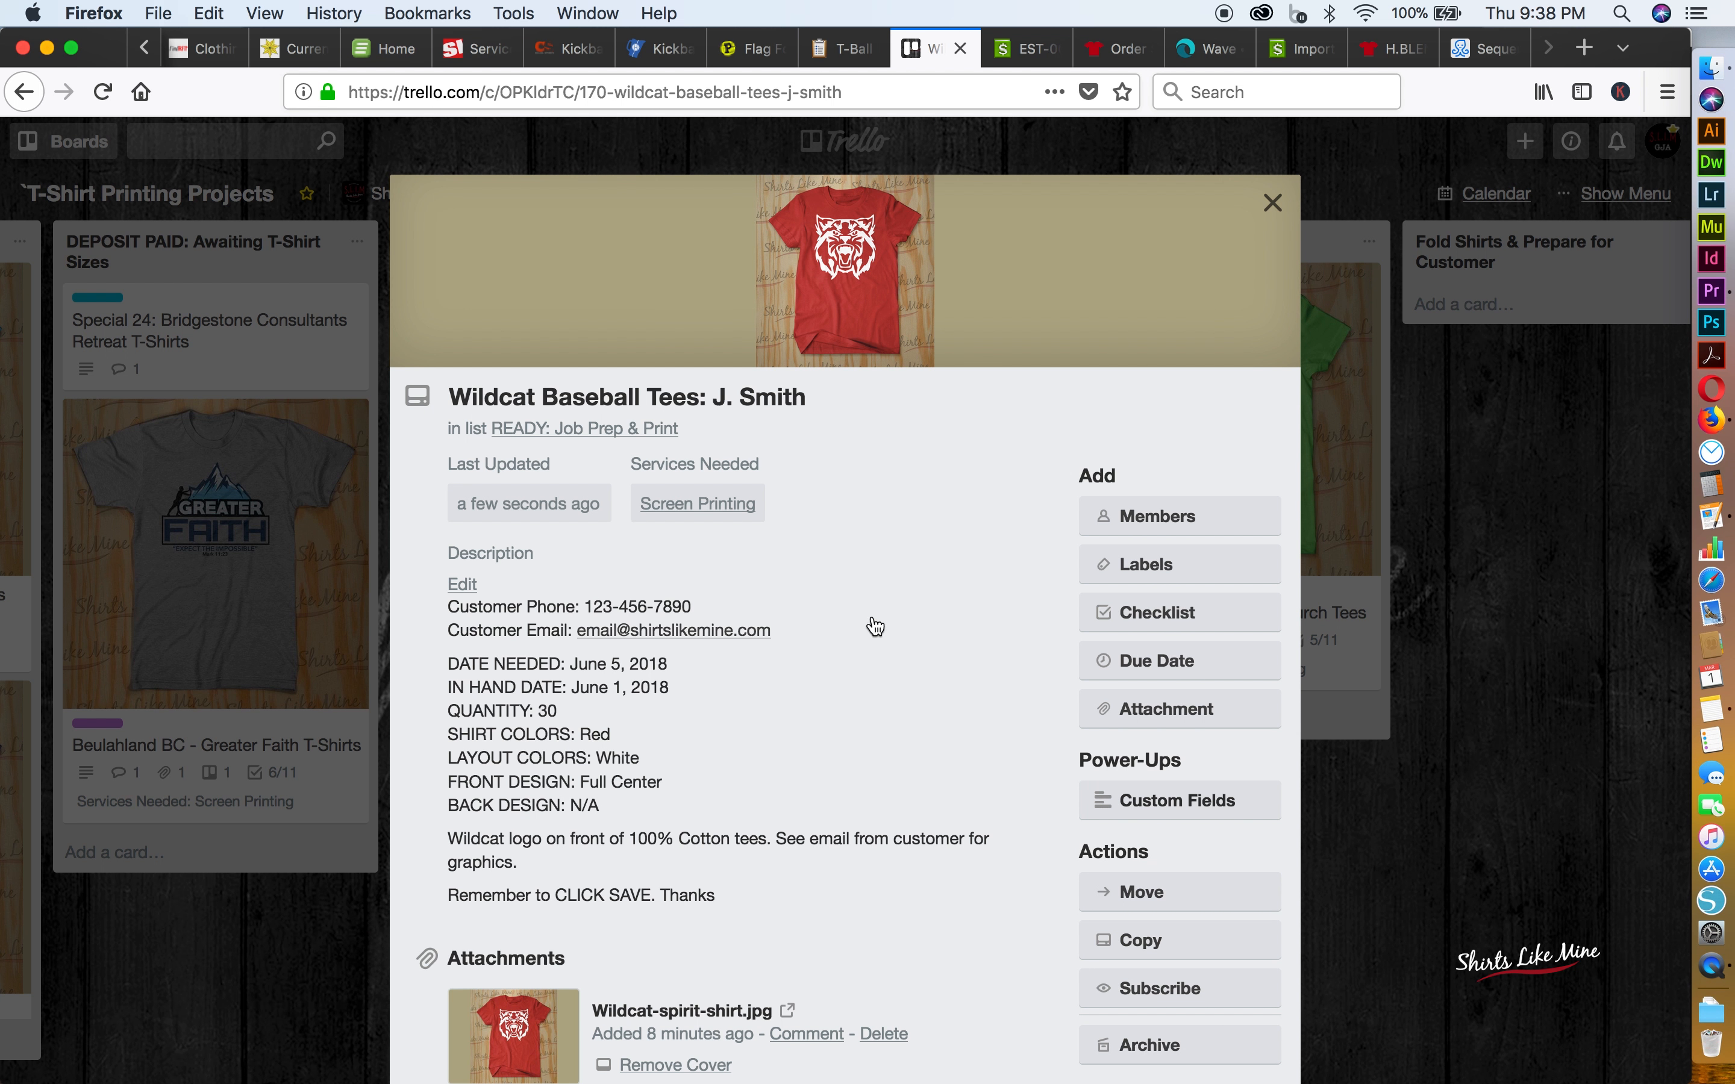
pyautogui.scroll(-15, 876, 626)
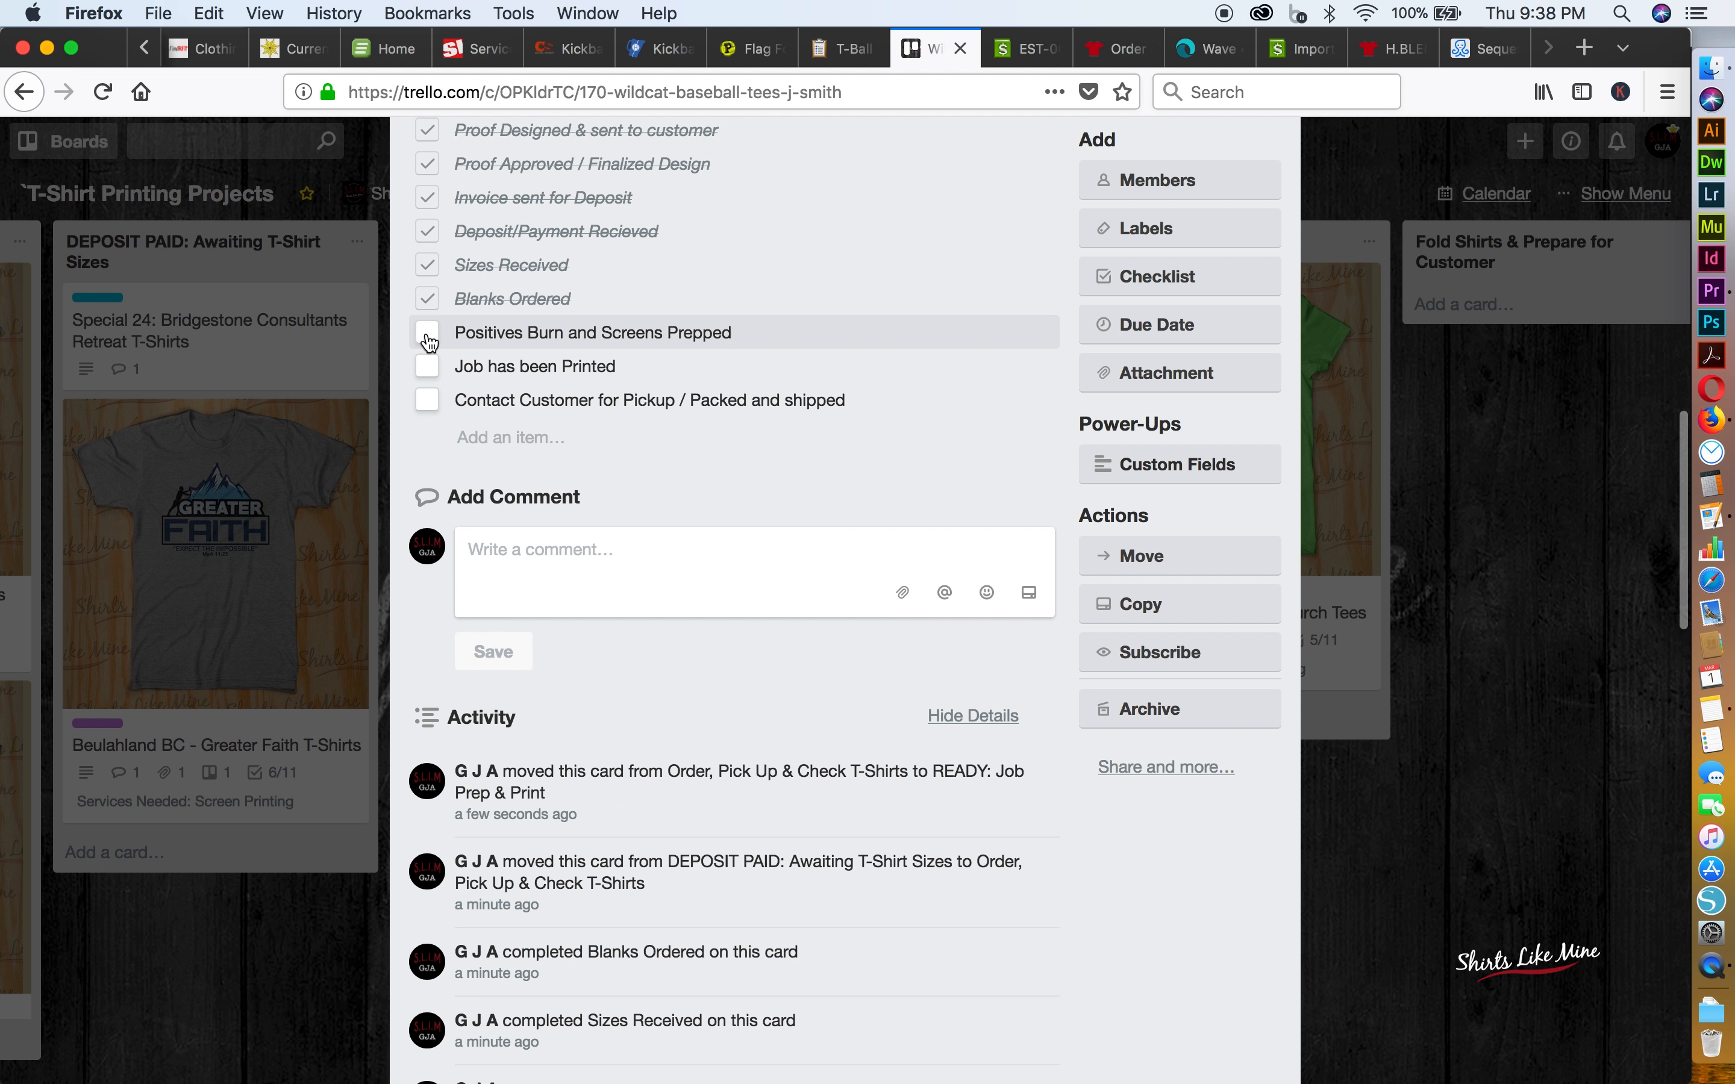
pyautogui.click(429, 335)
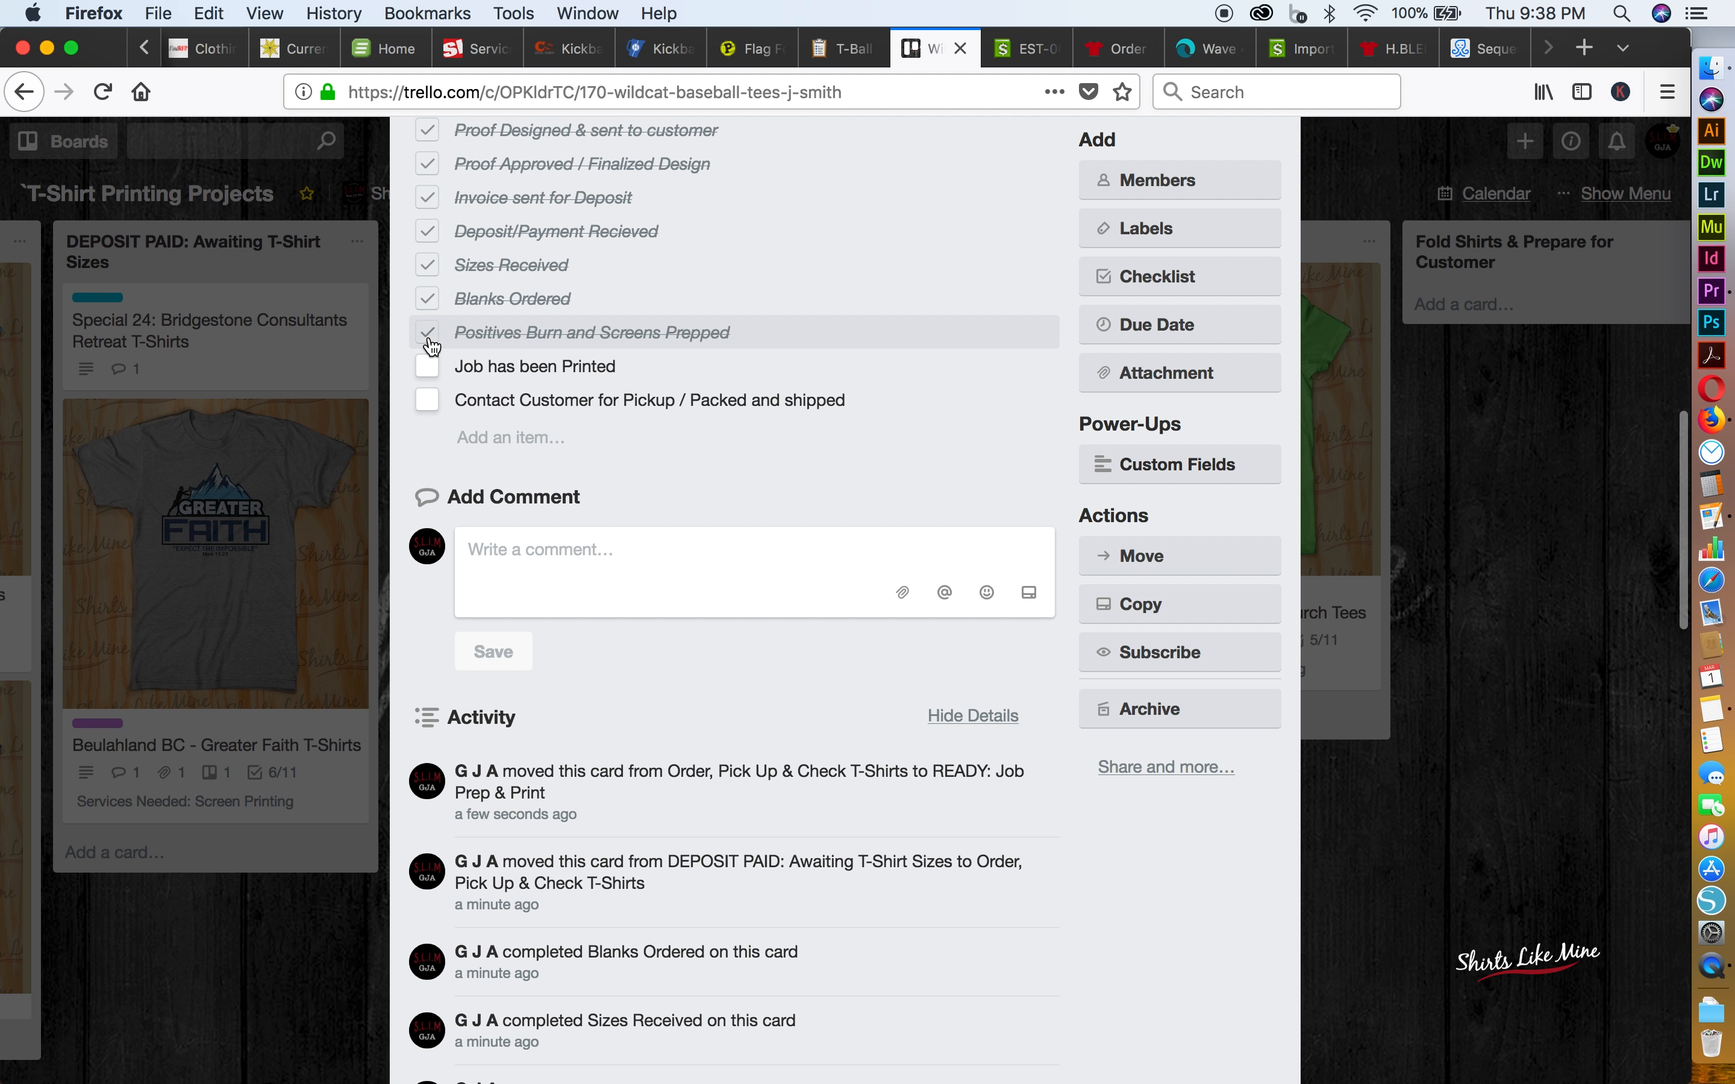
pyautogui.click(1535, 696)
# Advance the Wildcat Baseball Tees card to On Press and on to the Fold Shirts & Prepare for Customer list
pyautogui.moveTo(961, 441); pyautogui.dragTo(1251, 406)
pyautogui.hscroll(1, 1252, 405)
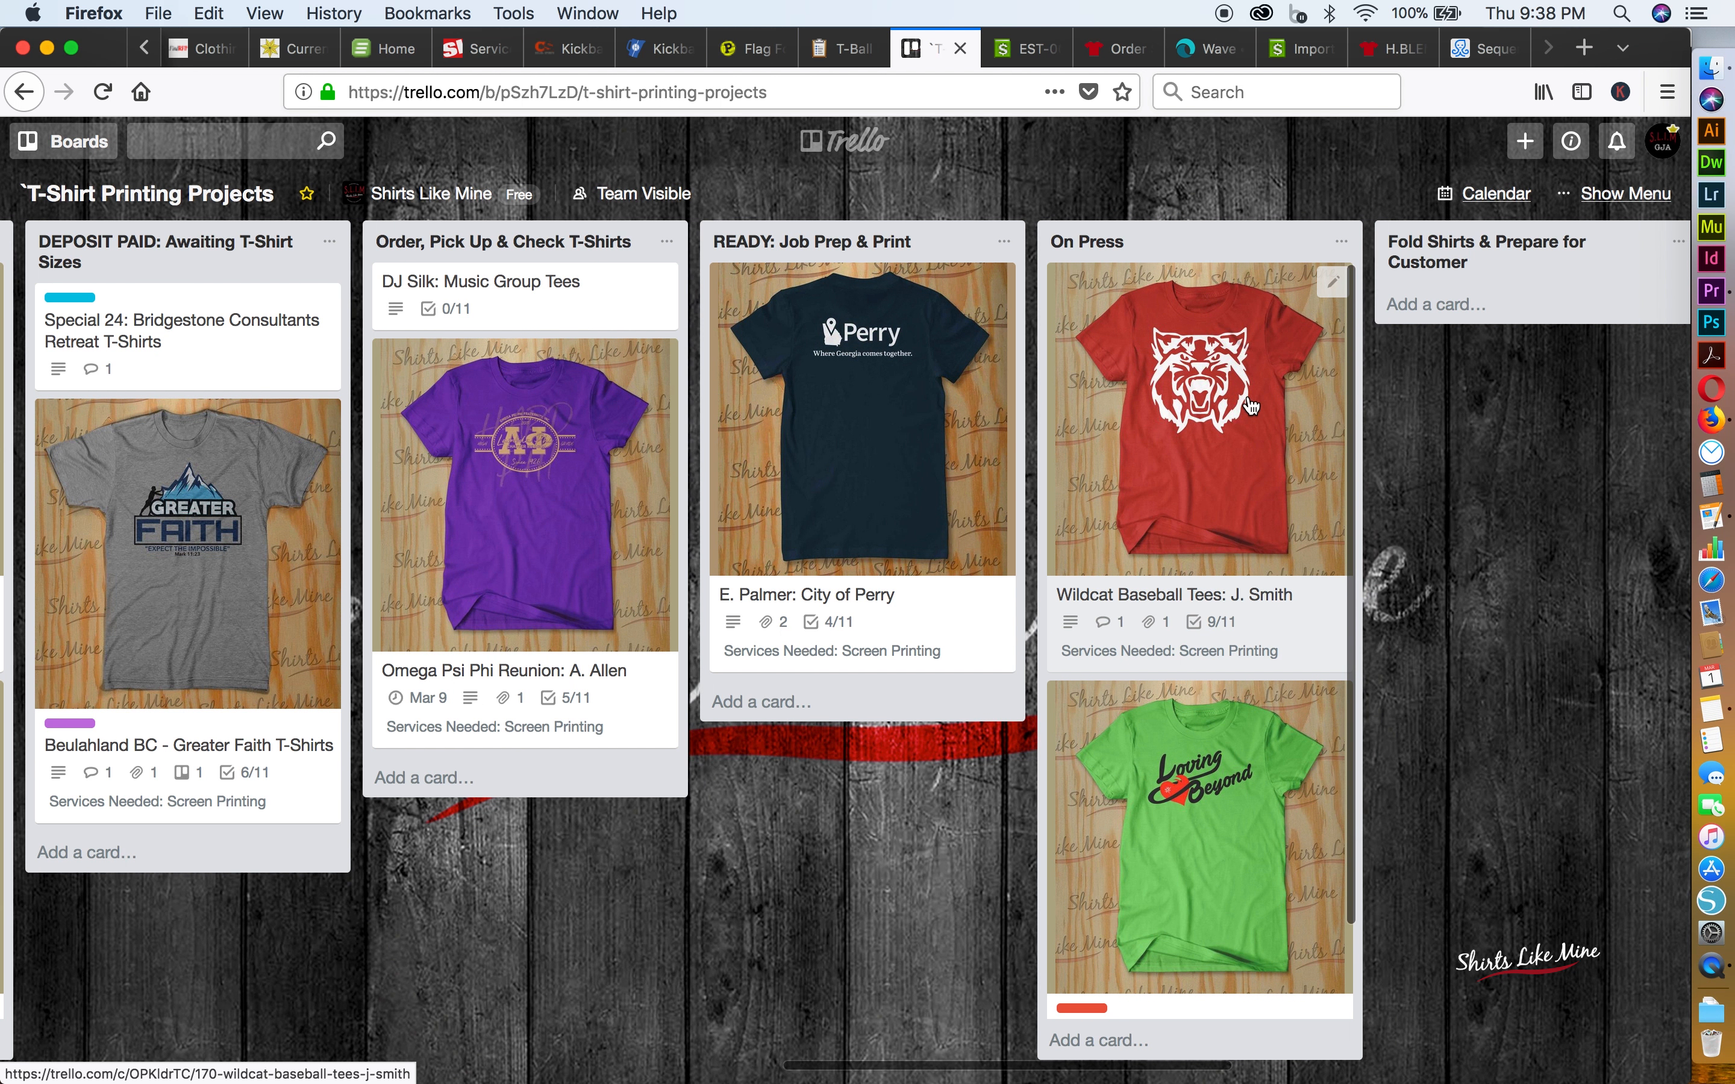
pyautogui.hscroll(5, 1251, 406)
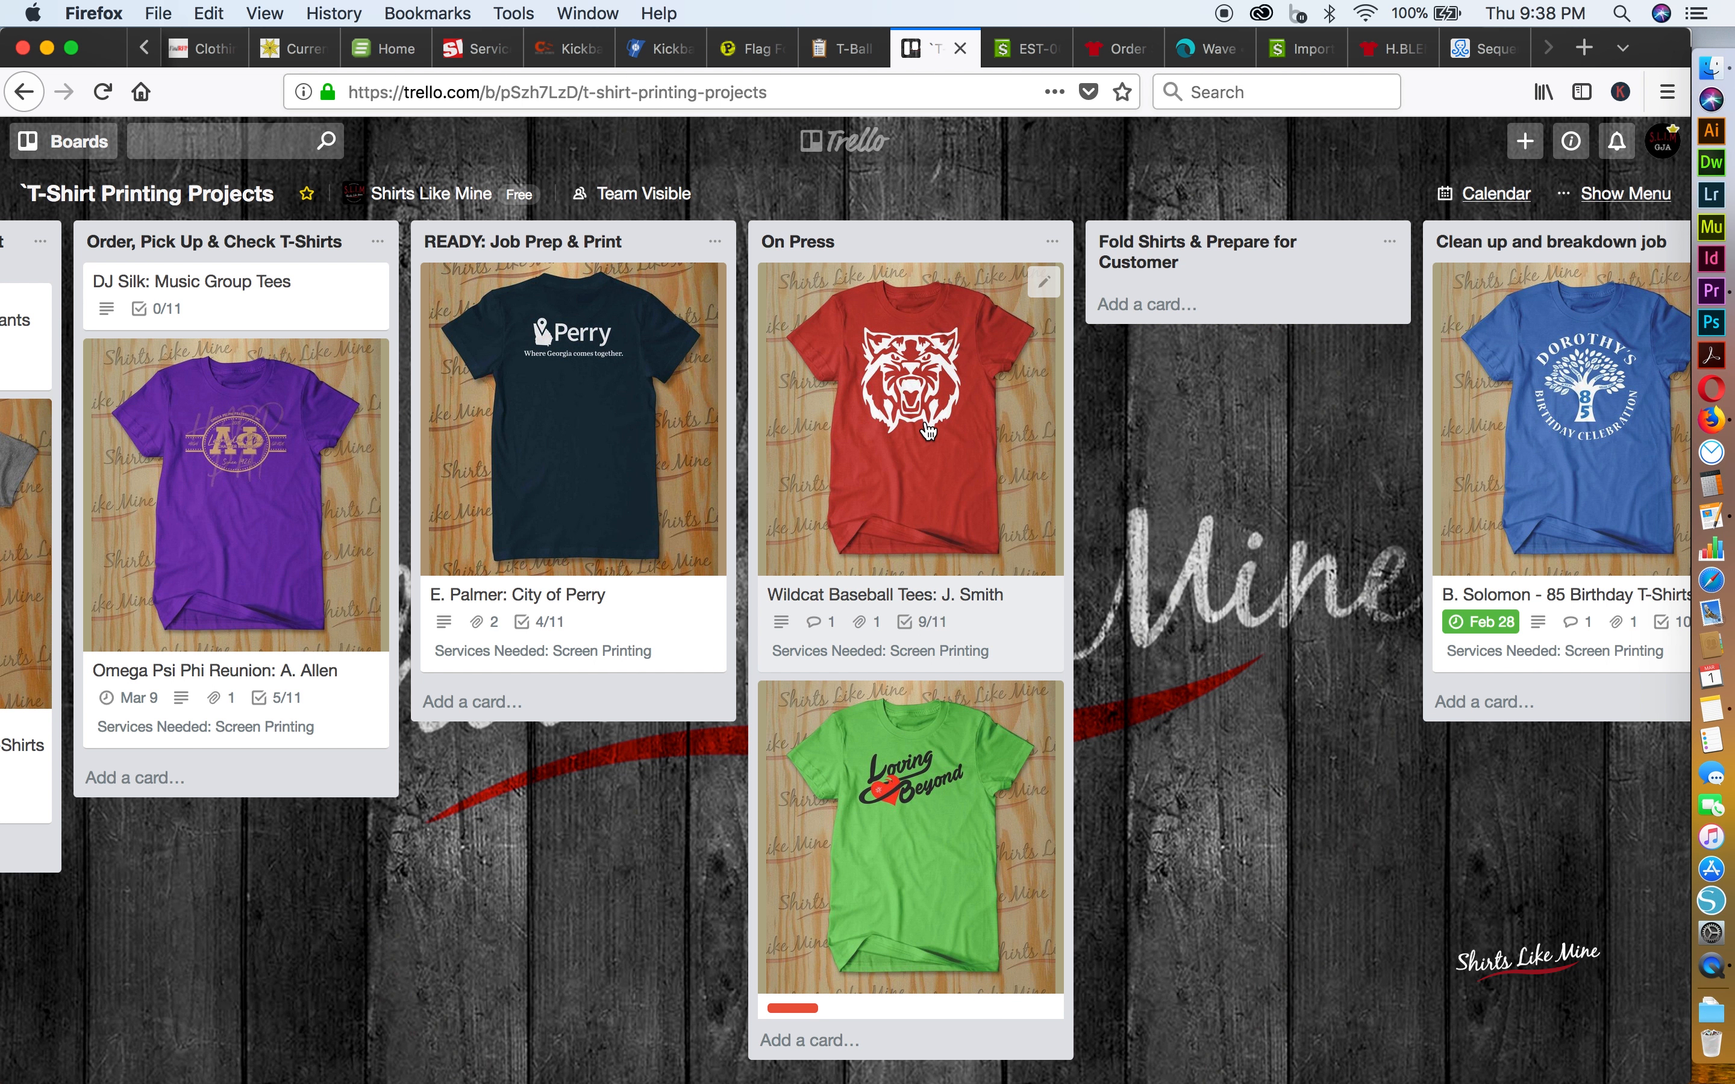
pyautogui.moveTo(928, 435); pyautogui.dragTo(1251, 398)
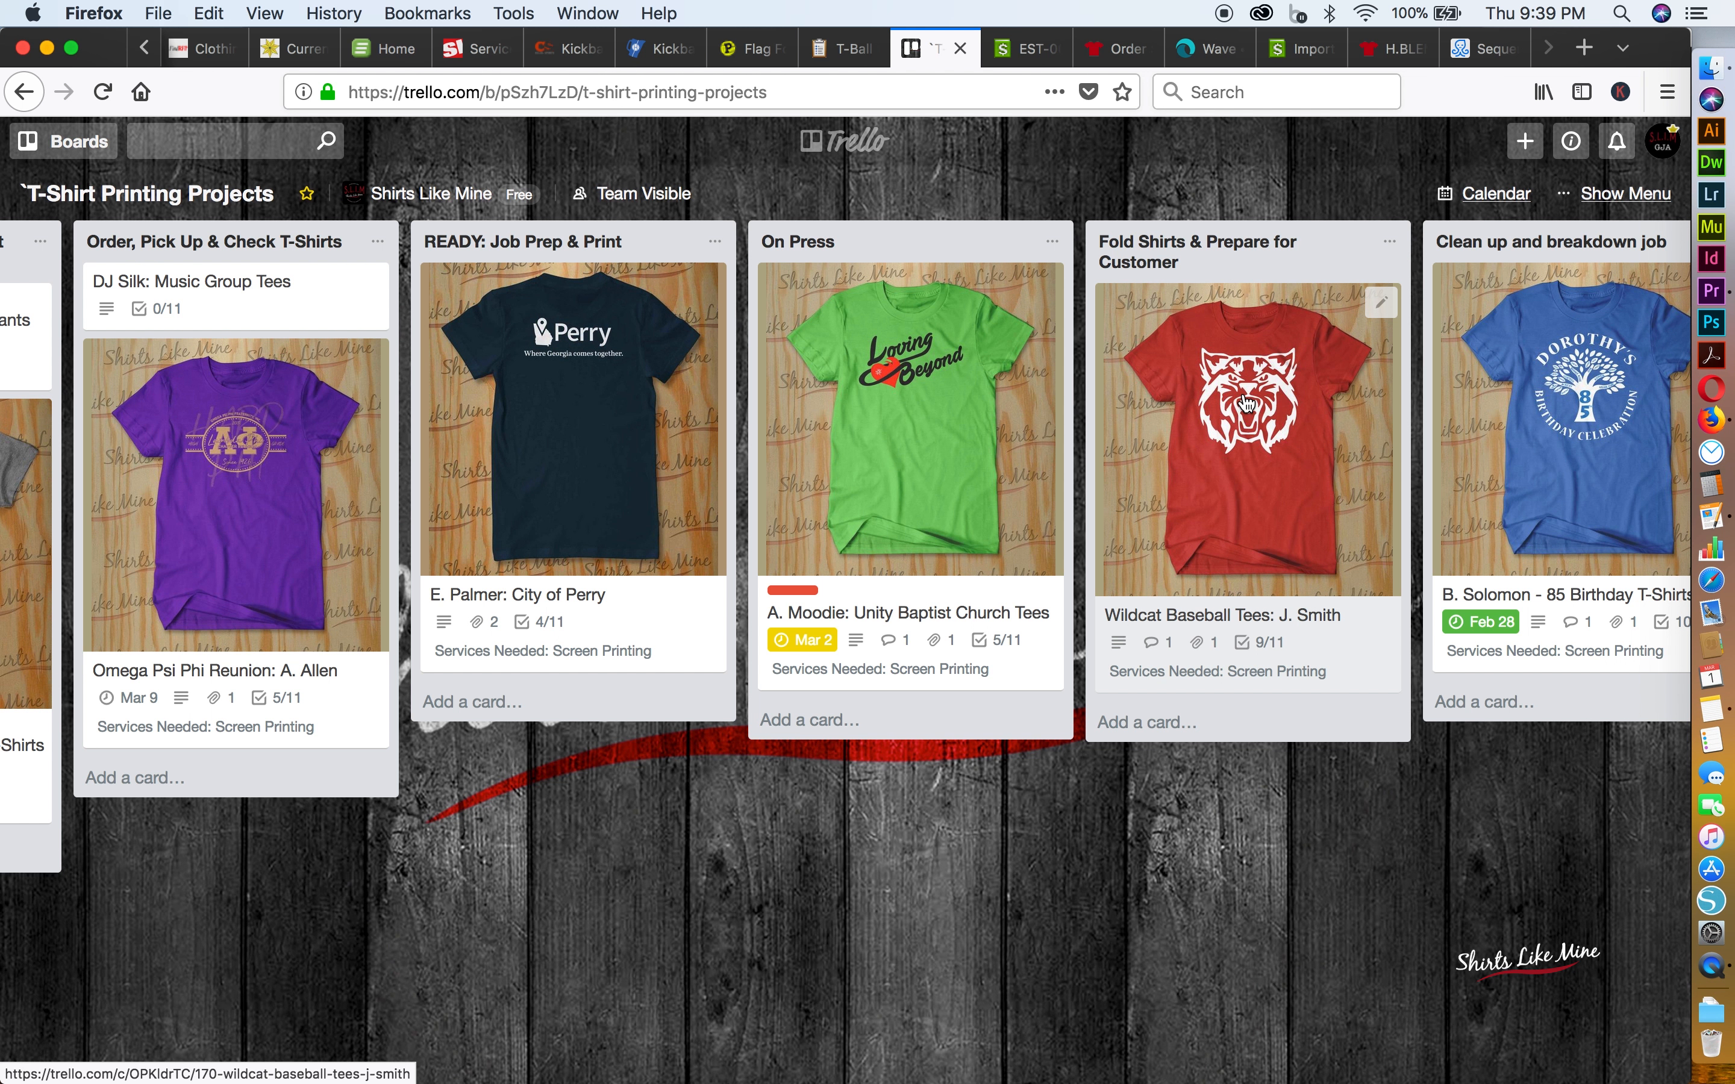
# Mark Job has been Printed as complete in the Wildcat Baseball Tees card's Production Checklist, and close the card
pyautogui.click(1248, 403)
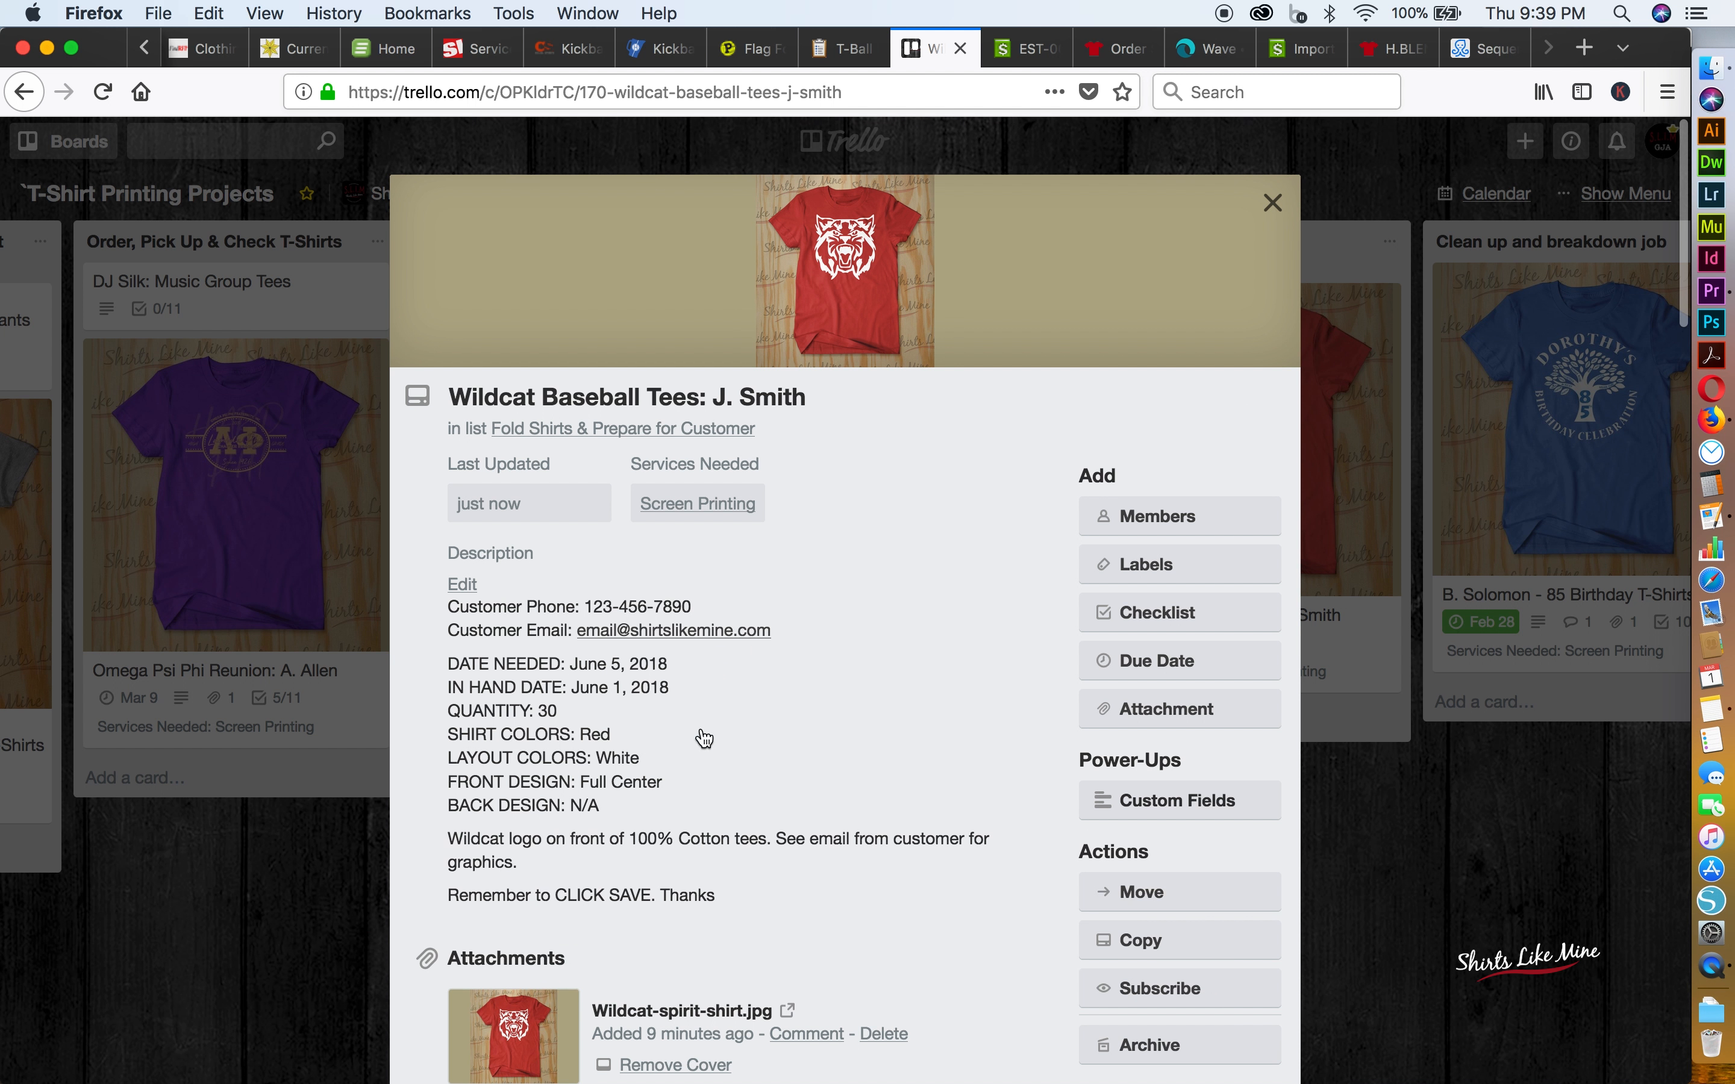
pyautogui.scroll(-10, 699, 753)
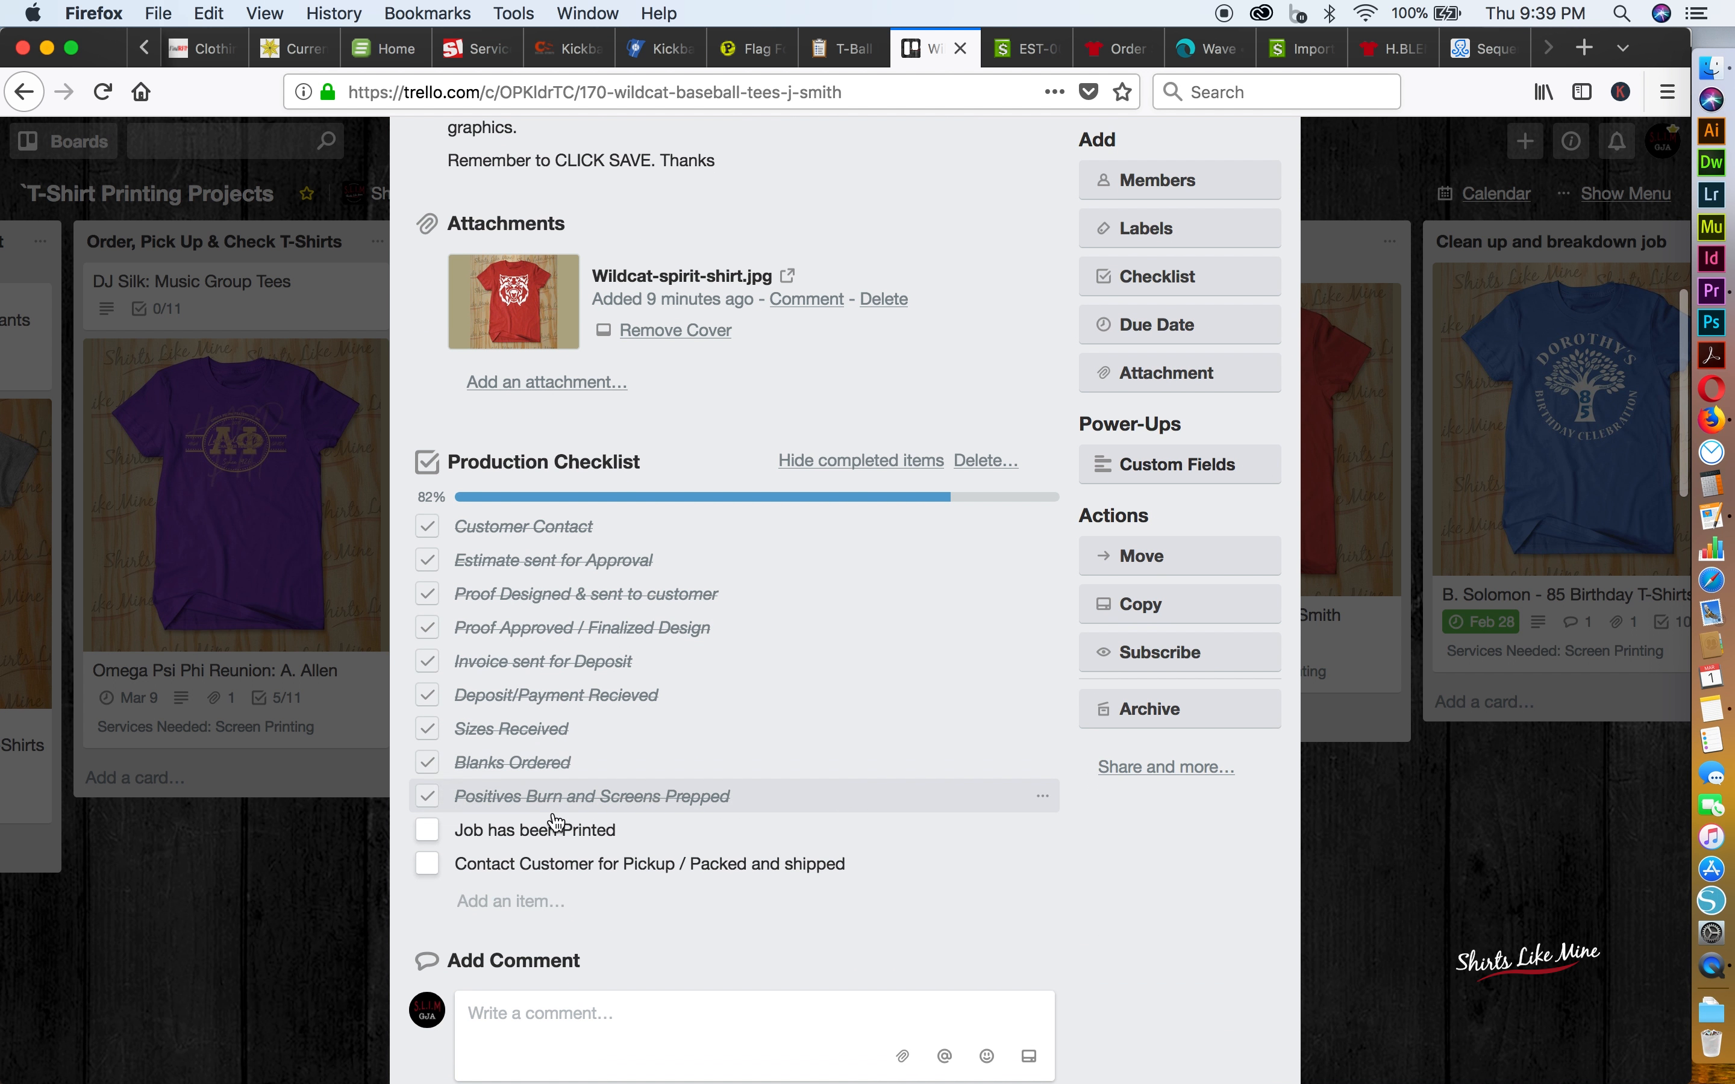
pyautogui.click(429, 838)
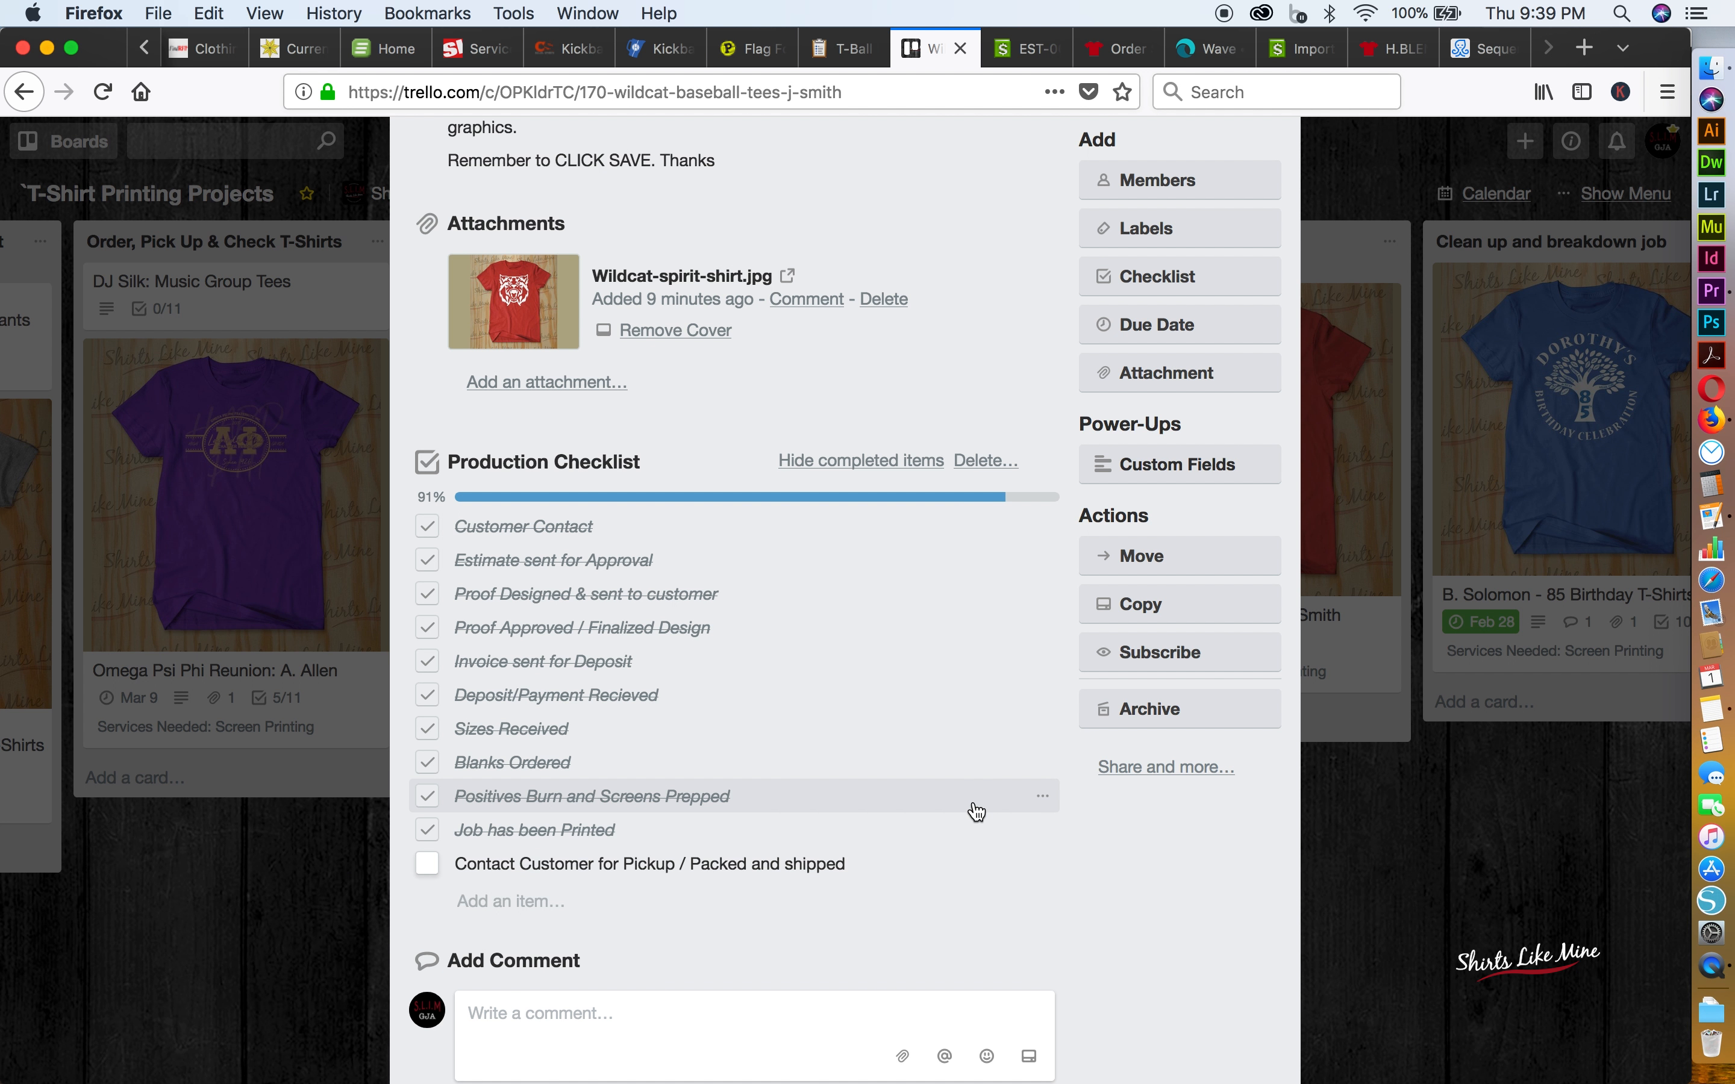
pyautogui.click(1411, 860)
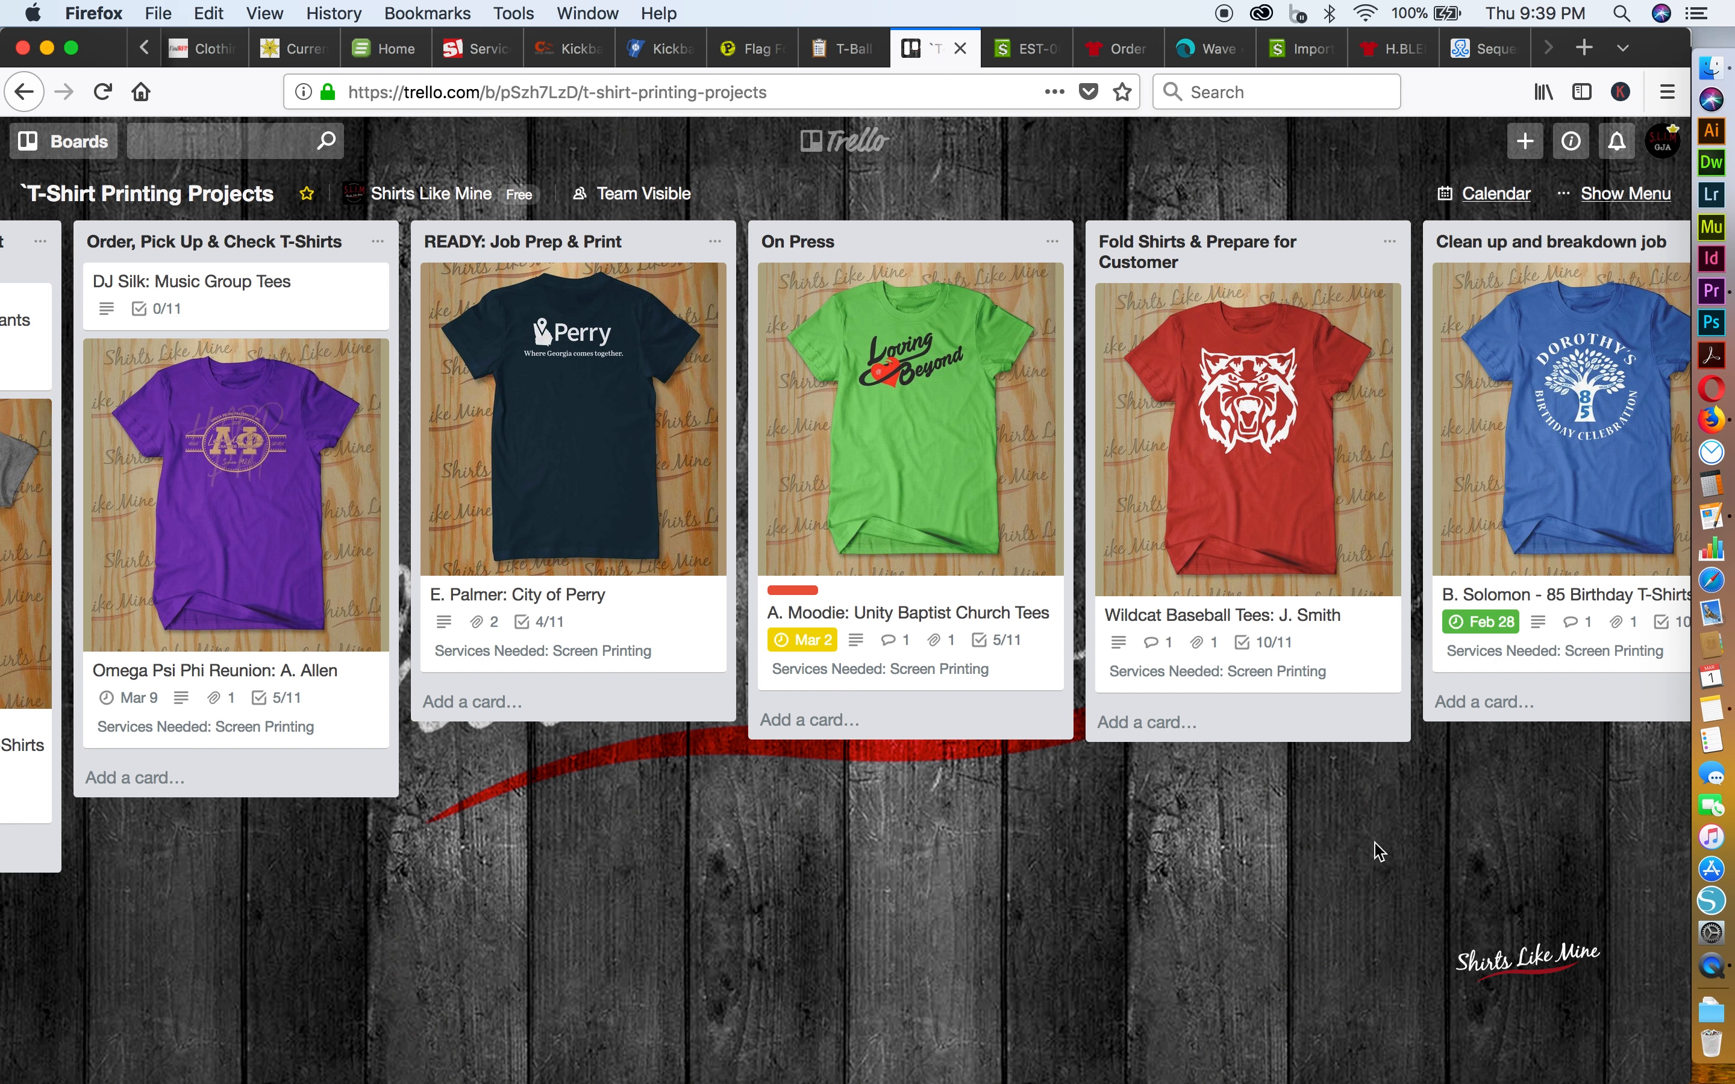
# Mark Contact Customer for Pickup / Packed and shipped as complete in the Wildcat Baseball Tees card's checklist, and close the card
pyautogui.click(1232, 515)
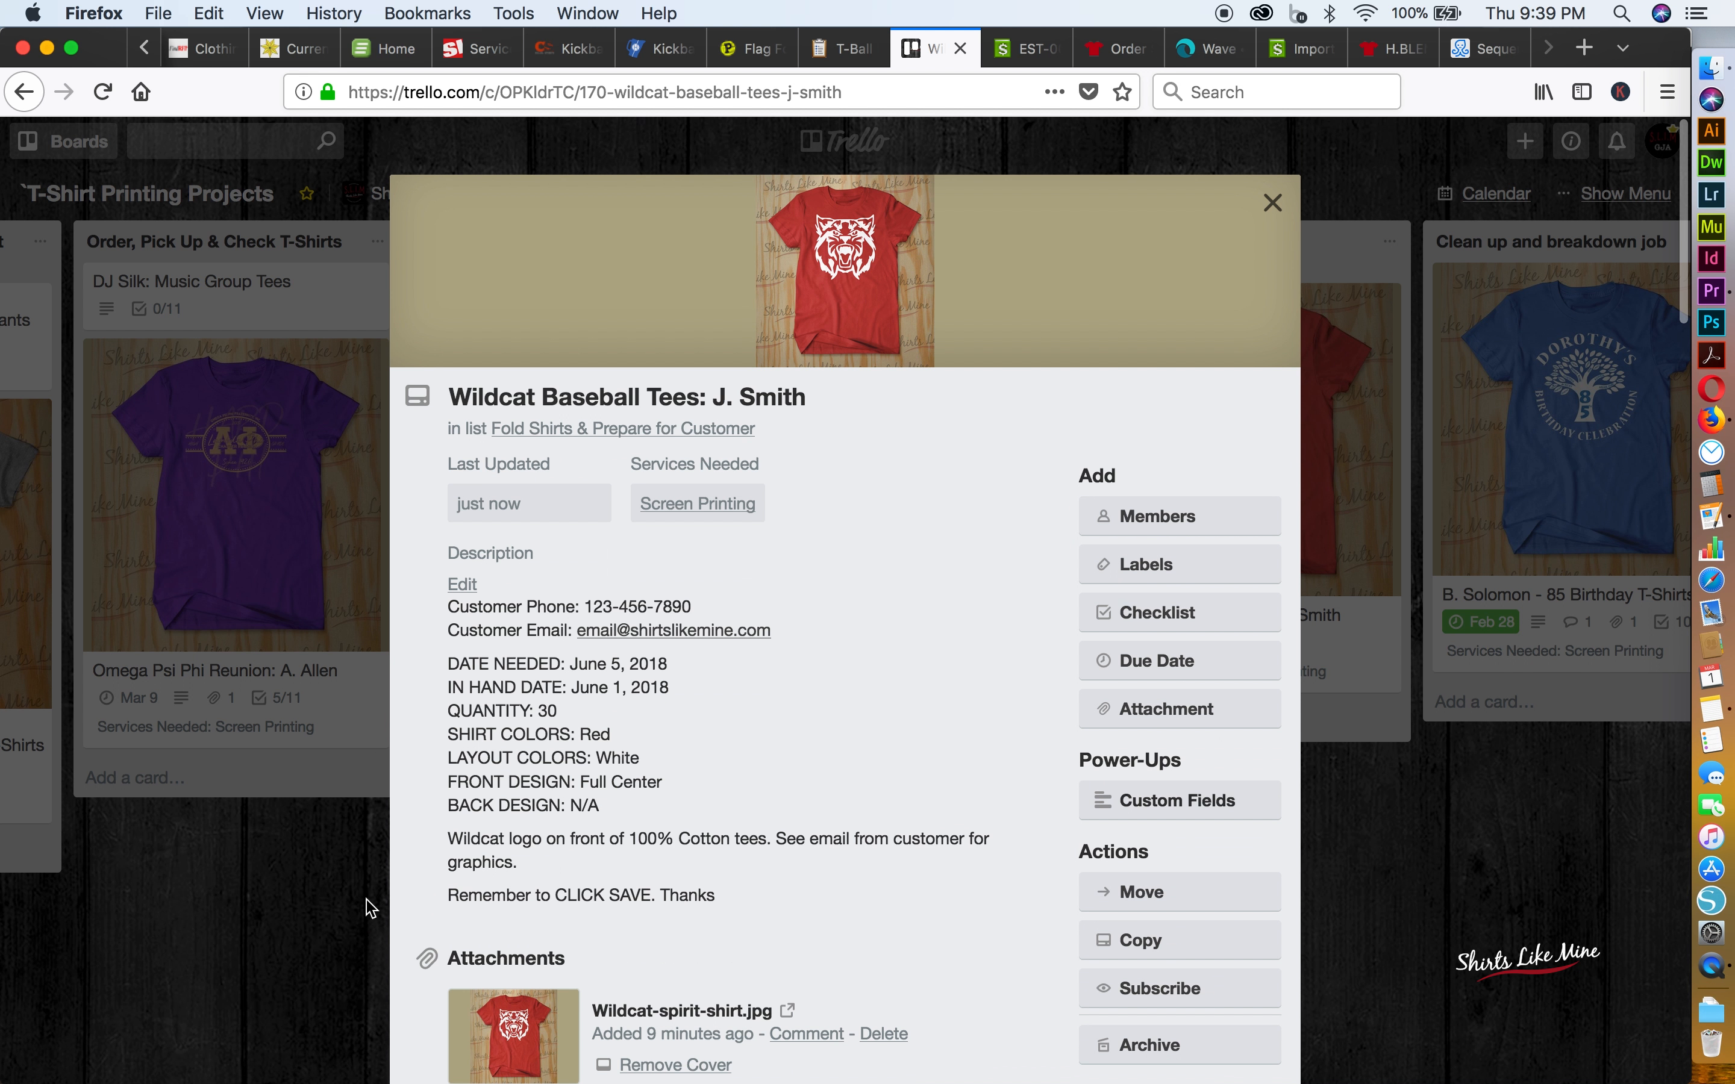
pyautogui.scroll(-3, 368, 908)
pyautogui.scroll(-10, 641, 861)
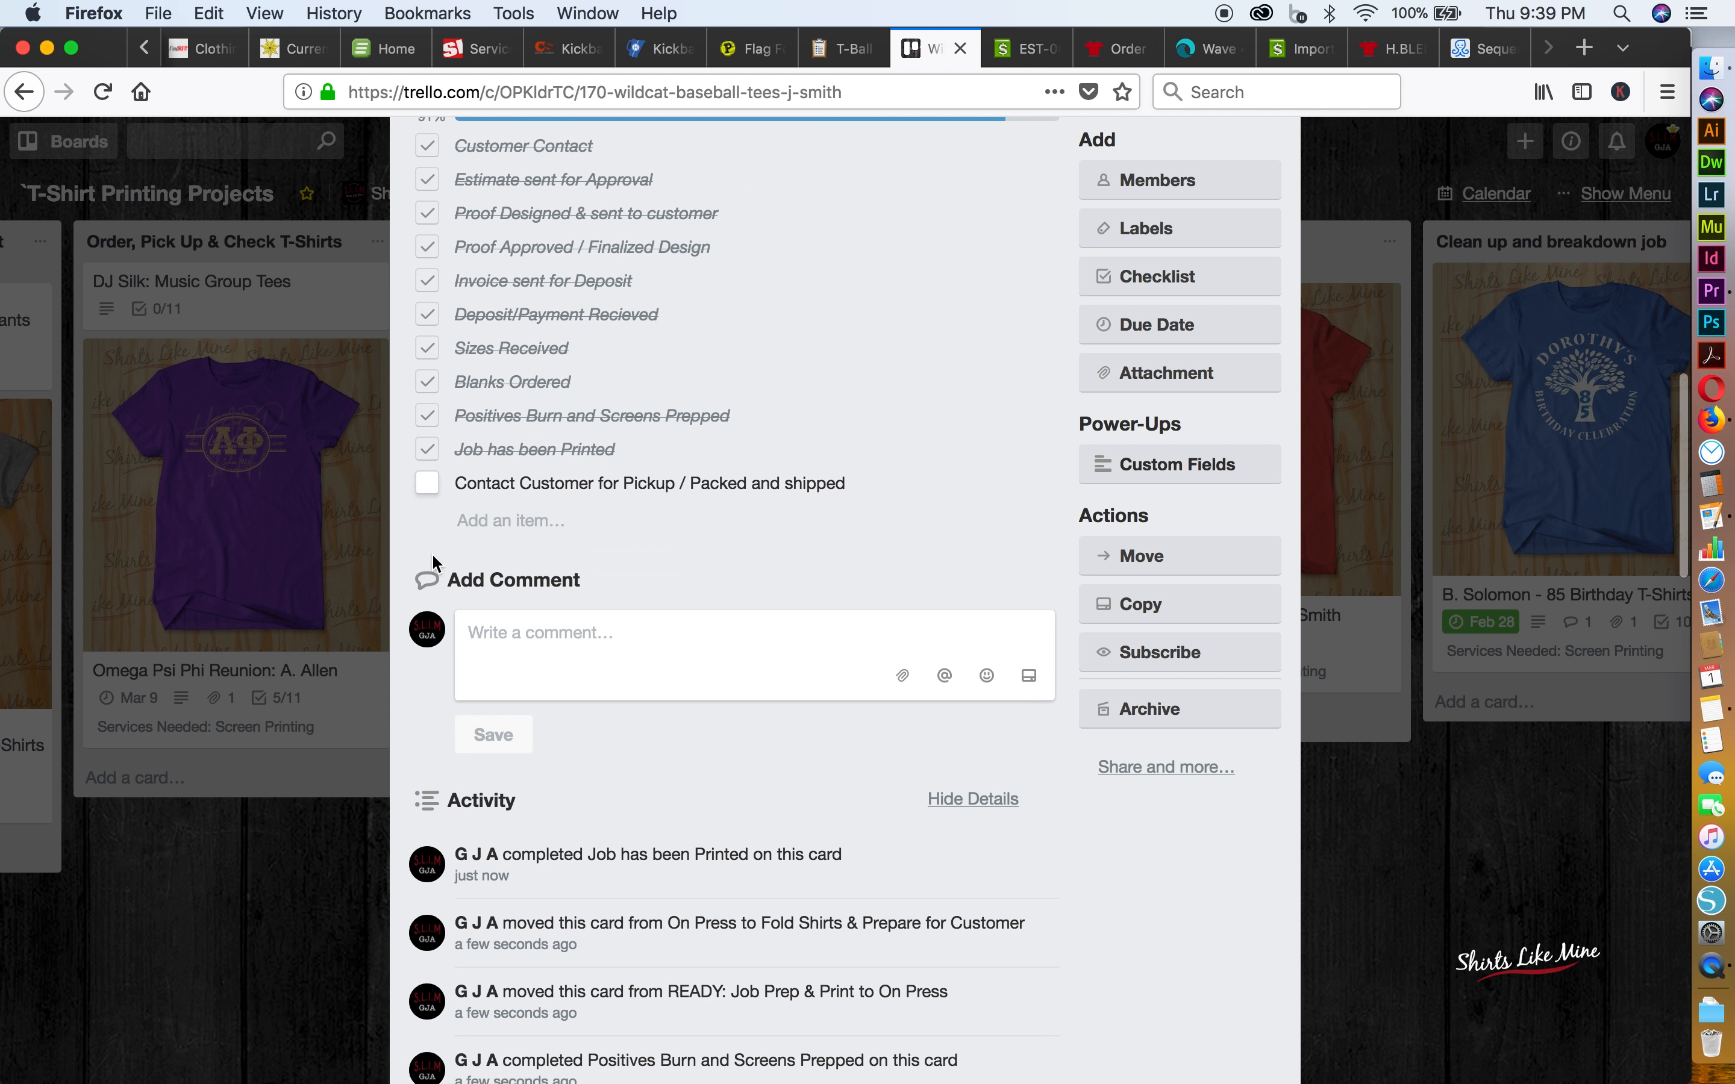
pyautogui.click(428, 484)
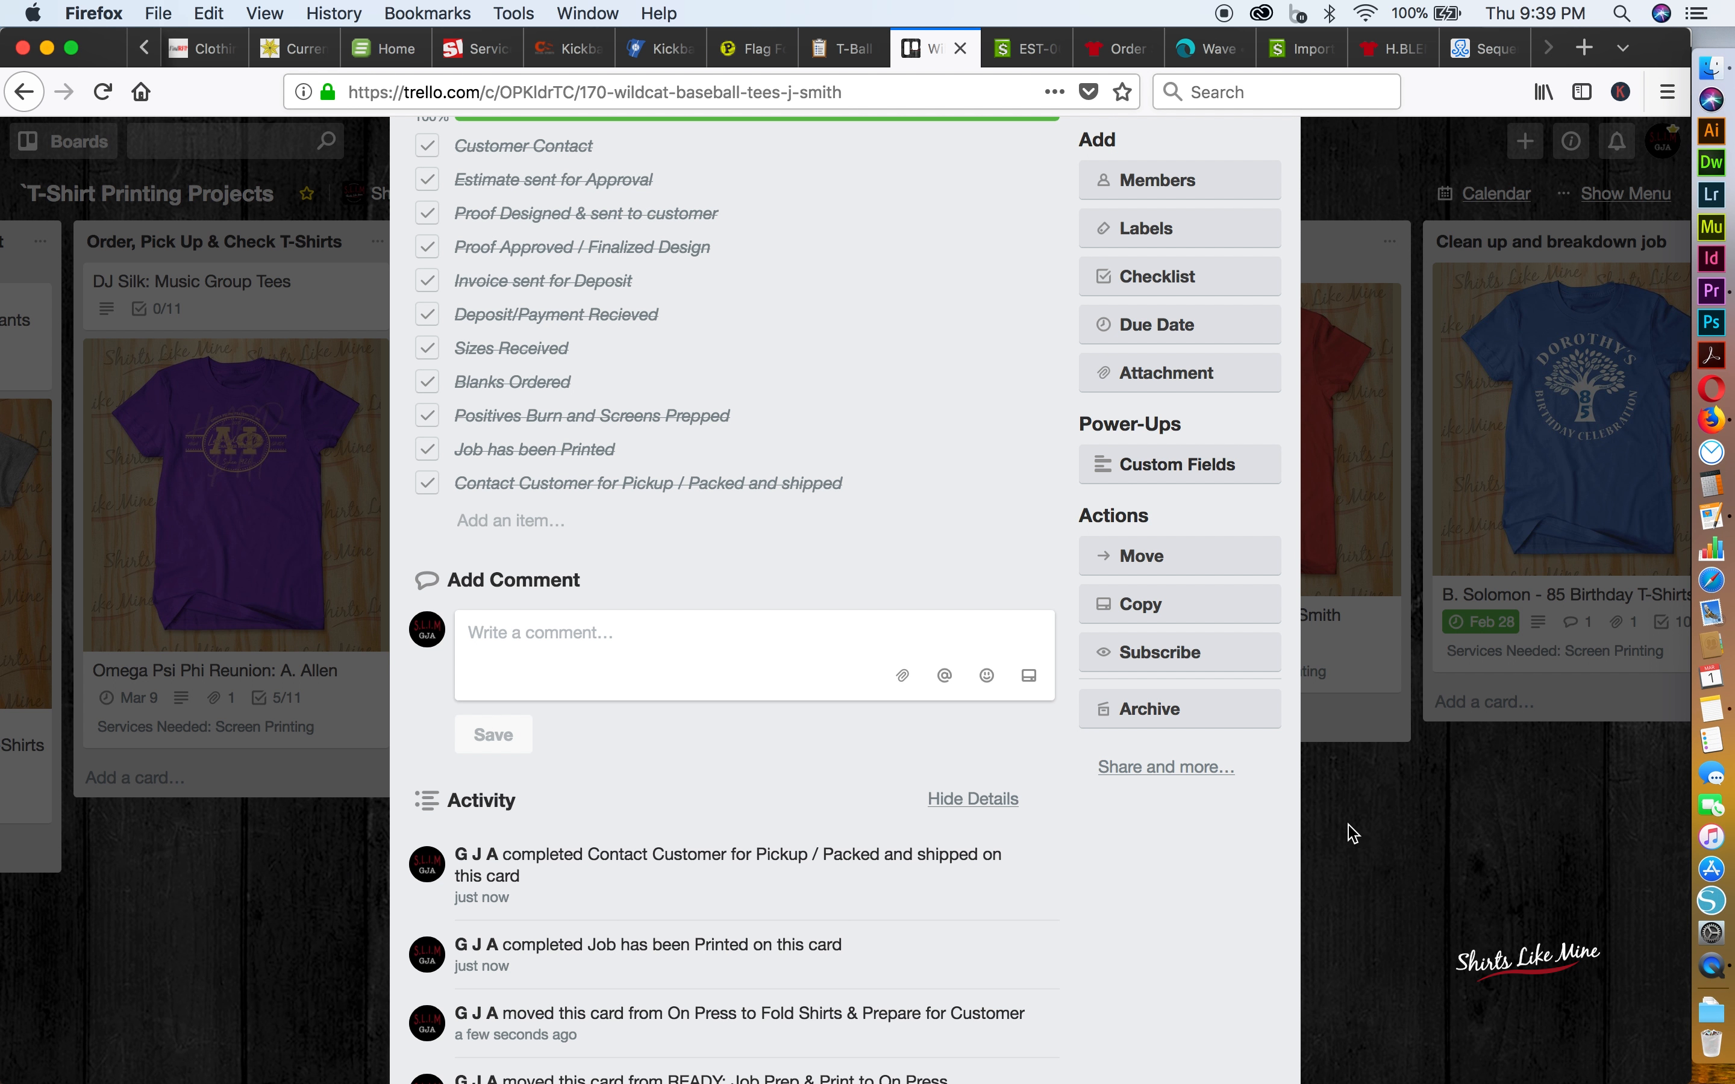
pyautogui.click(1395, 859)
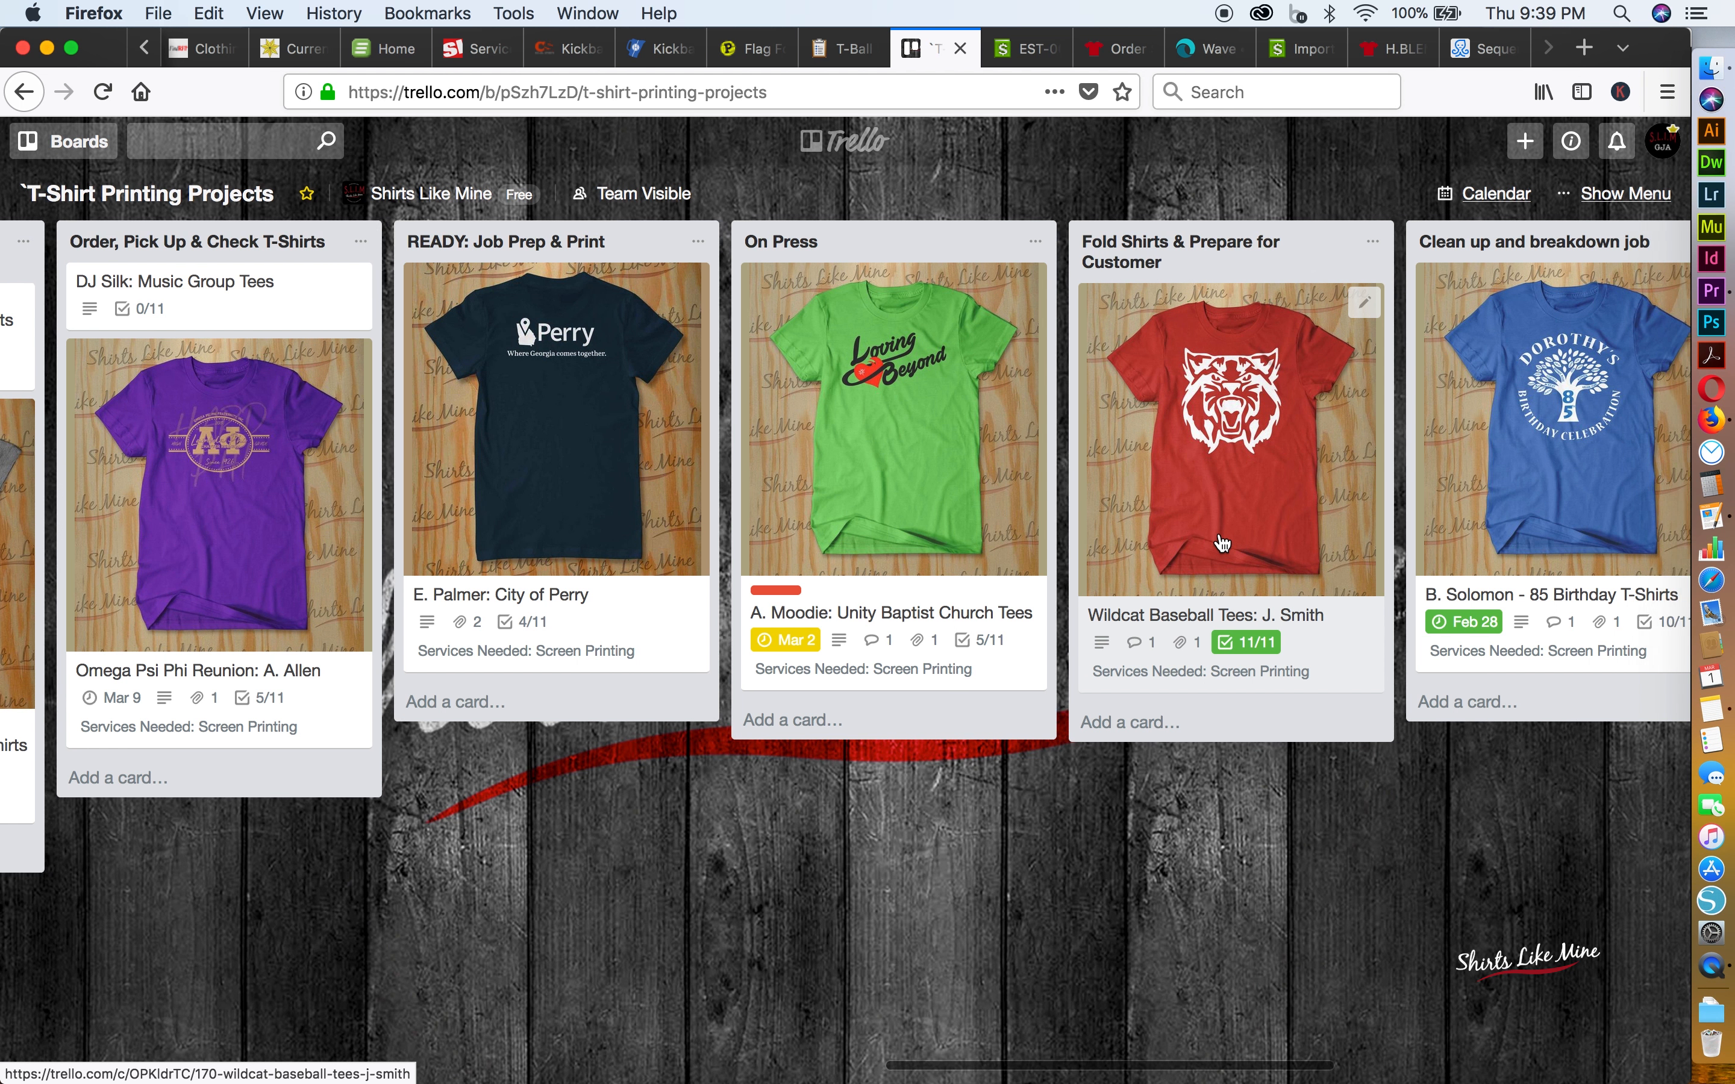
# Reorder the board lists so Contact Customer for Pick Up & Balance Payment comes before Clean up and breakdown job
pyautogui.hscroll(6, 1247, 530)
pyautogui.hscroll(2, 1248, 530)
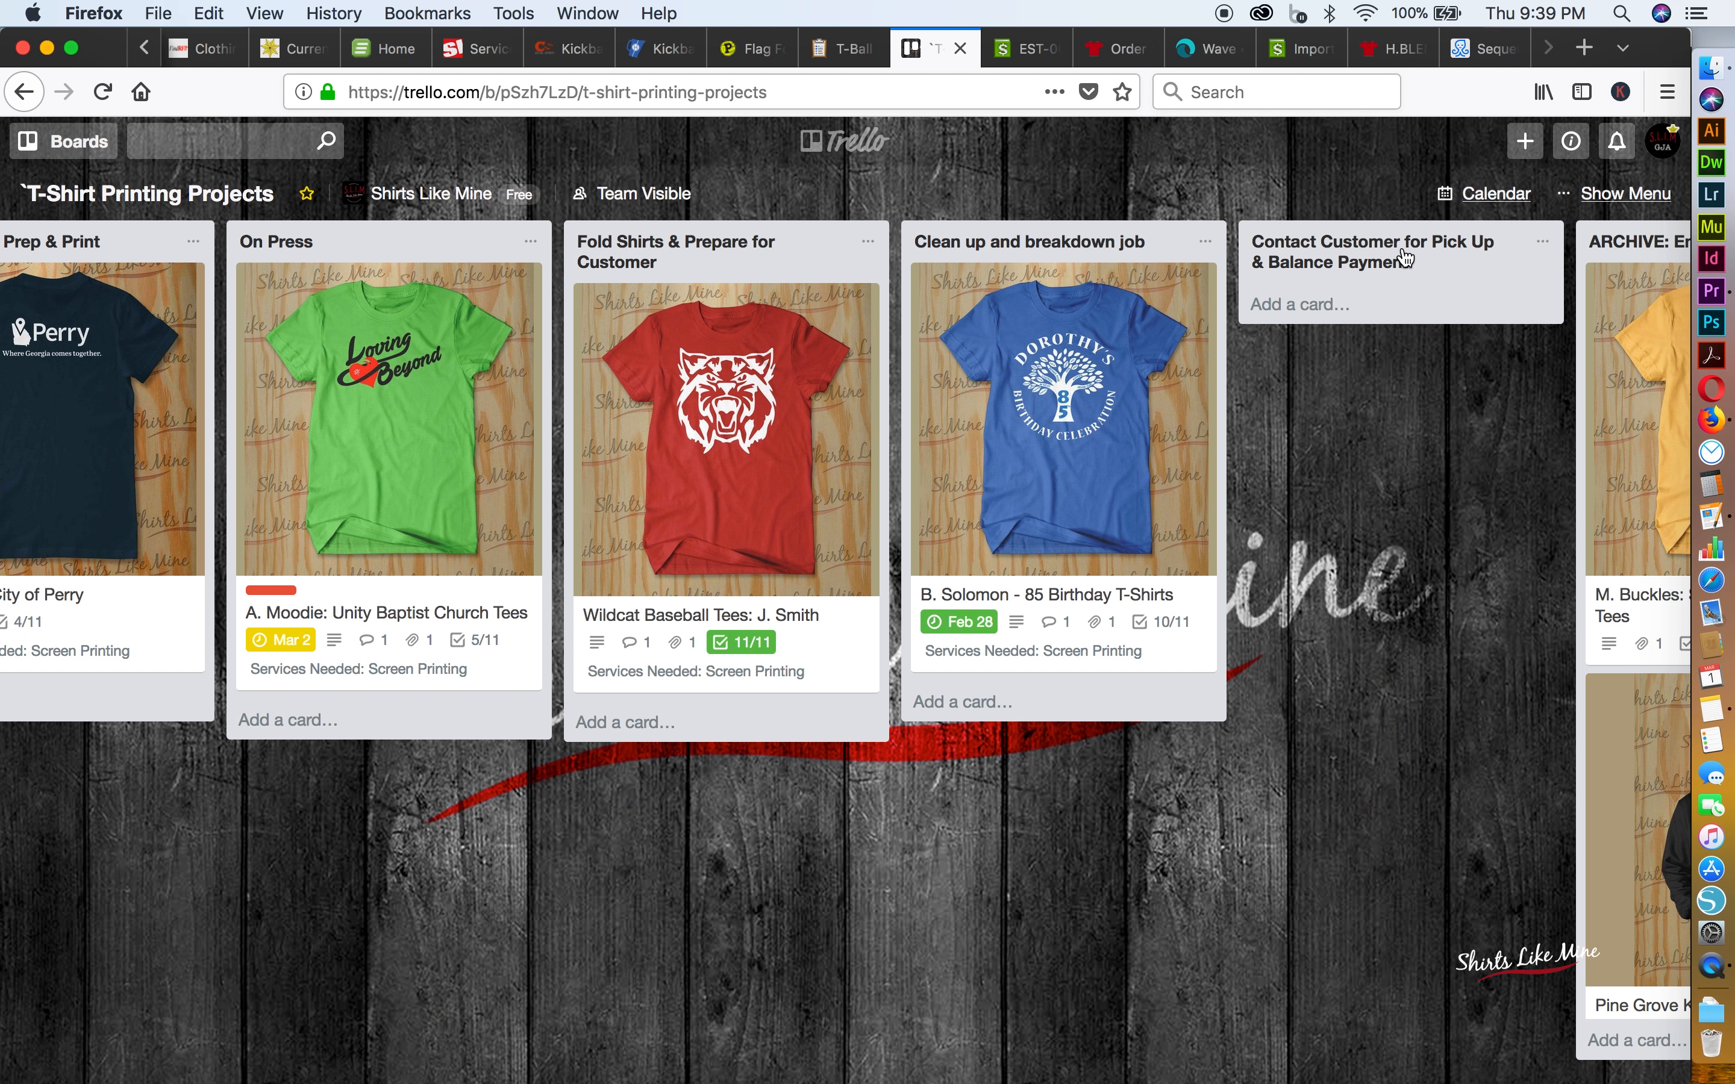
pyautogui.moveTo(1406, 258)
pyautogui.mouseDown()
pyautogui.moveTo(1233, 256)
pyautogui.moveTo(1426, 259)
pyautogui.mouseUp()
pyautogui.click(1426, 257)
pyautogui.moveTo(1425, 257); pyautogui.dragTo(1091, 255)
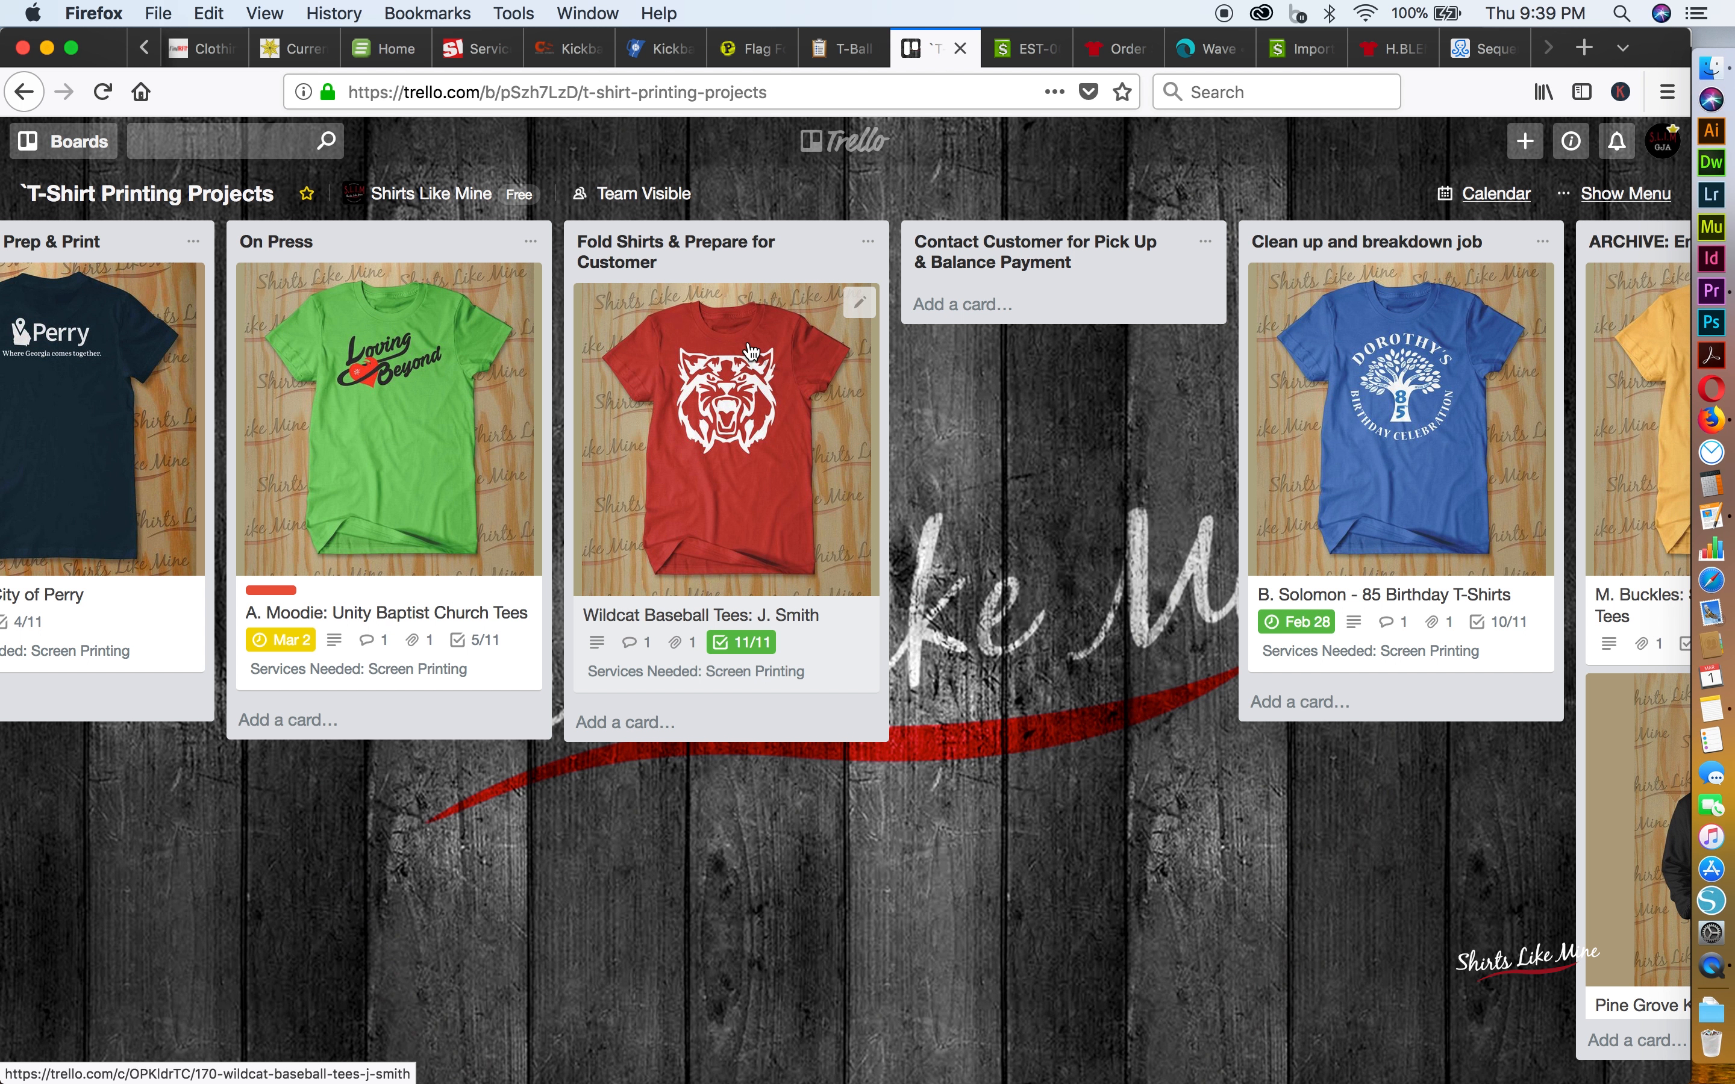
# Move the Wildcat Baseball Tees card to the Contact Customer for Pick Up & Balance Payment list
pyautogui.moveTo(750, 351); pyautogui.dragTo(1093, 307)
pyautogui.click(1093, 307)
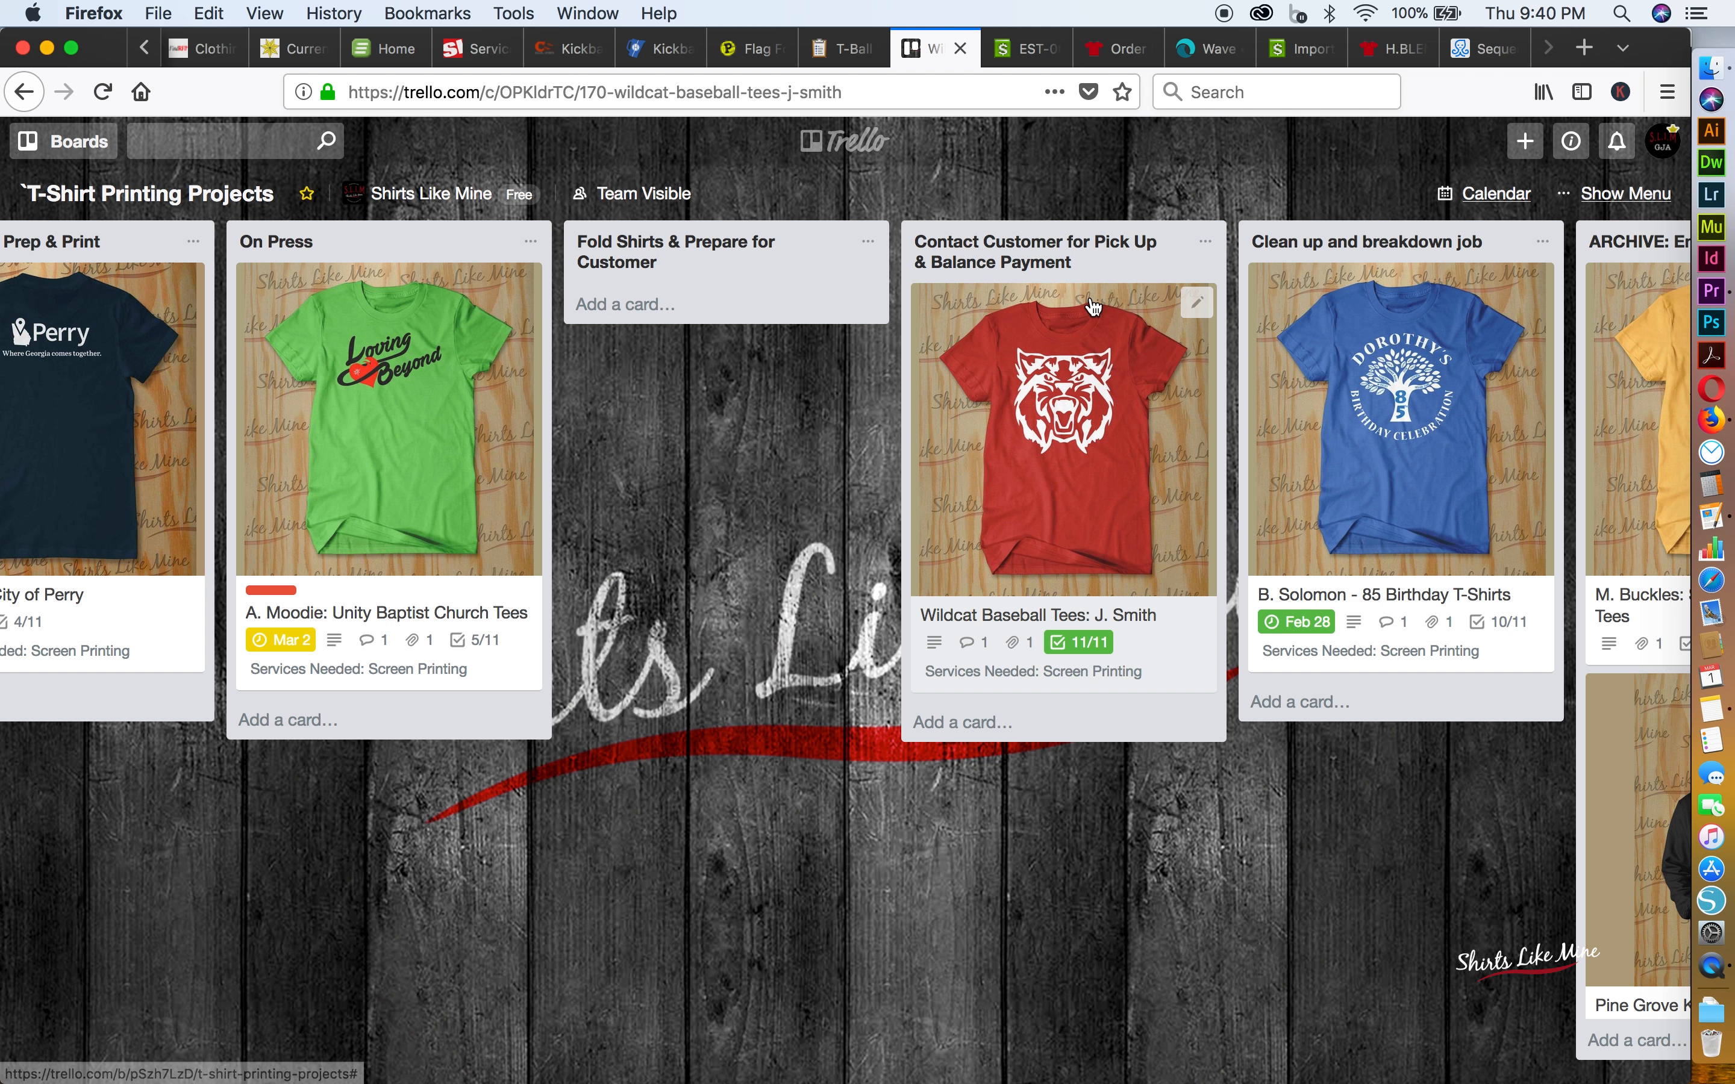
pyautogui.click(1369, 756)
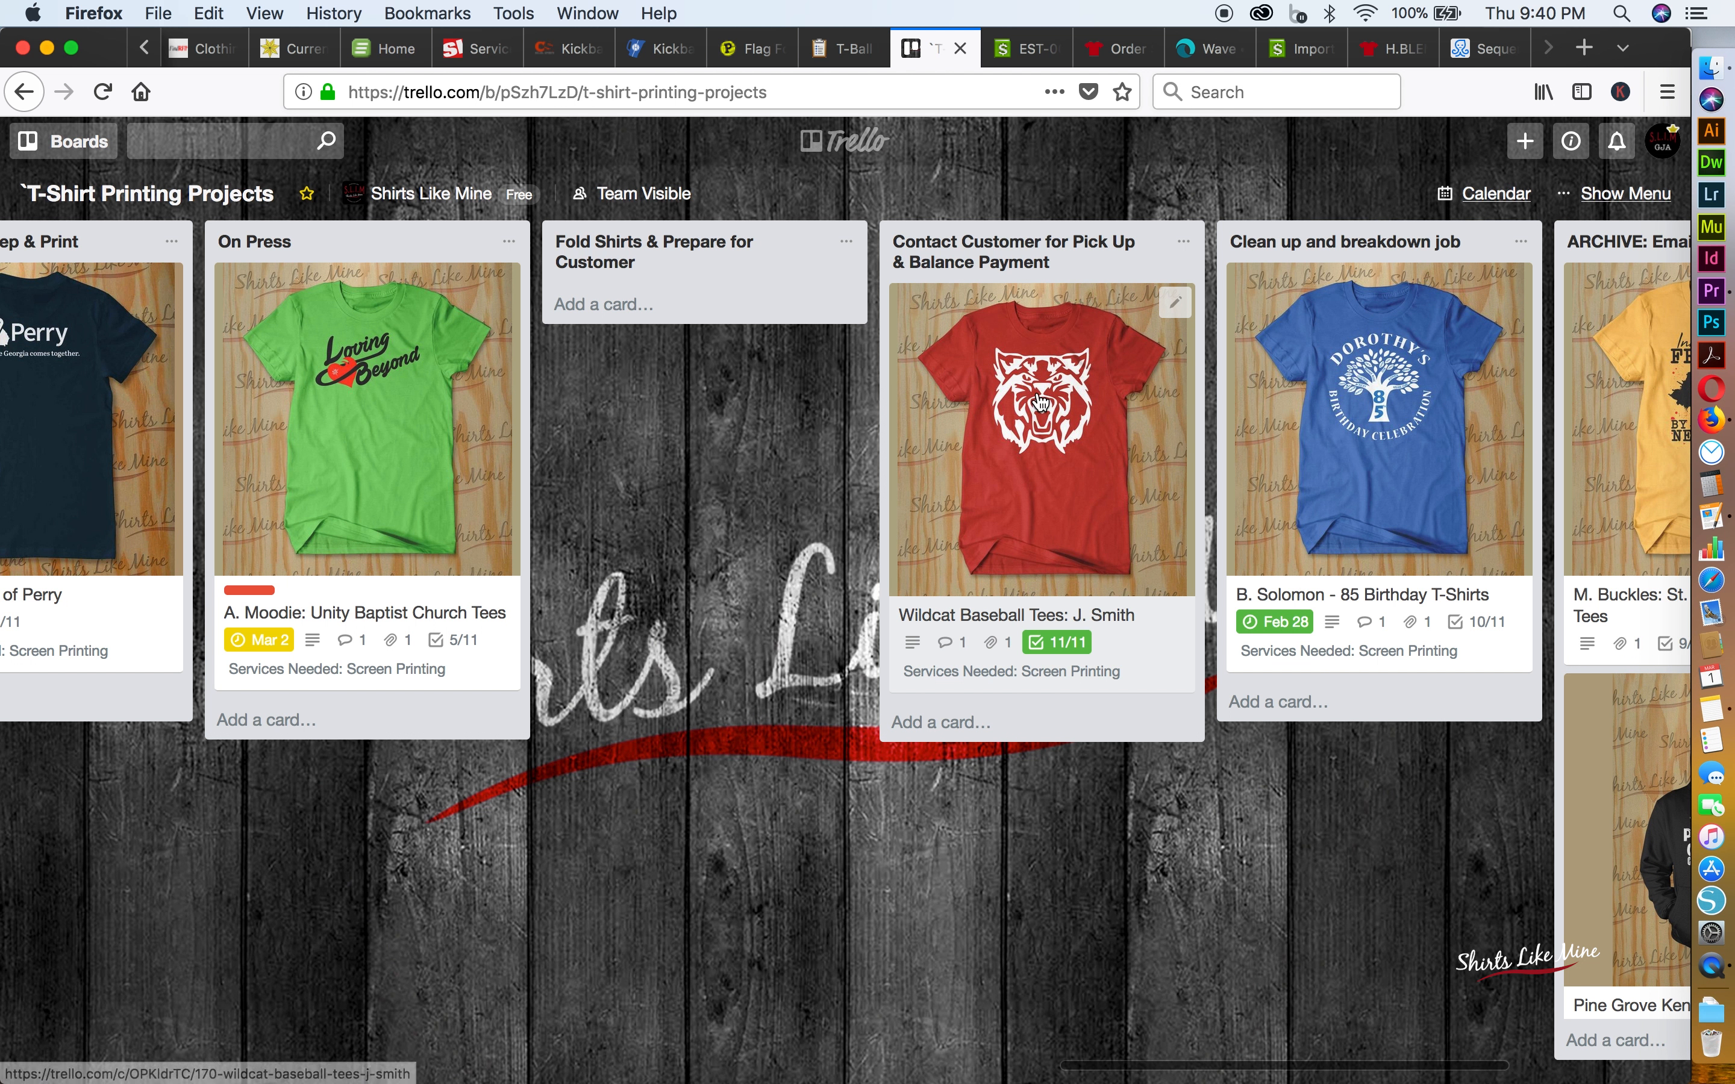
# Reorder the board lists so Clean up and breakdown job comes before Contact Customer for Pick Up & Balance Payment
pyautogui.hscroll(5, 1040, 401)
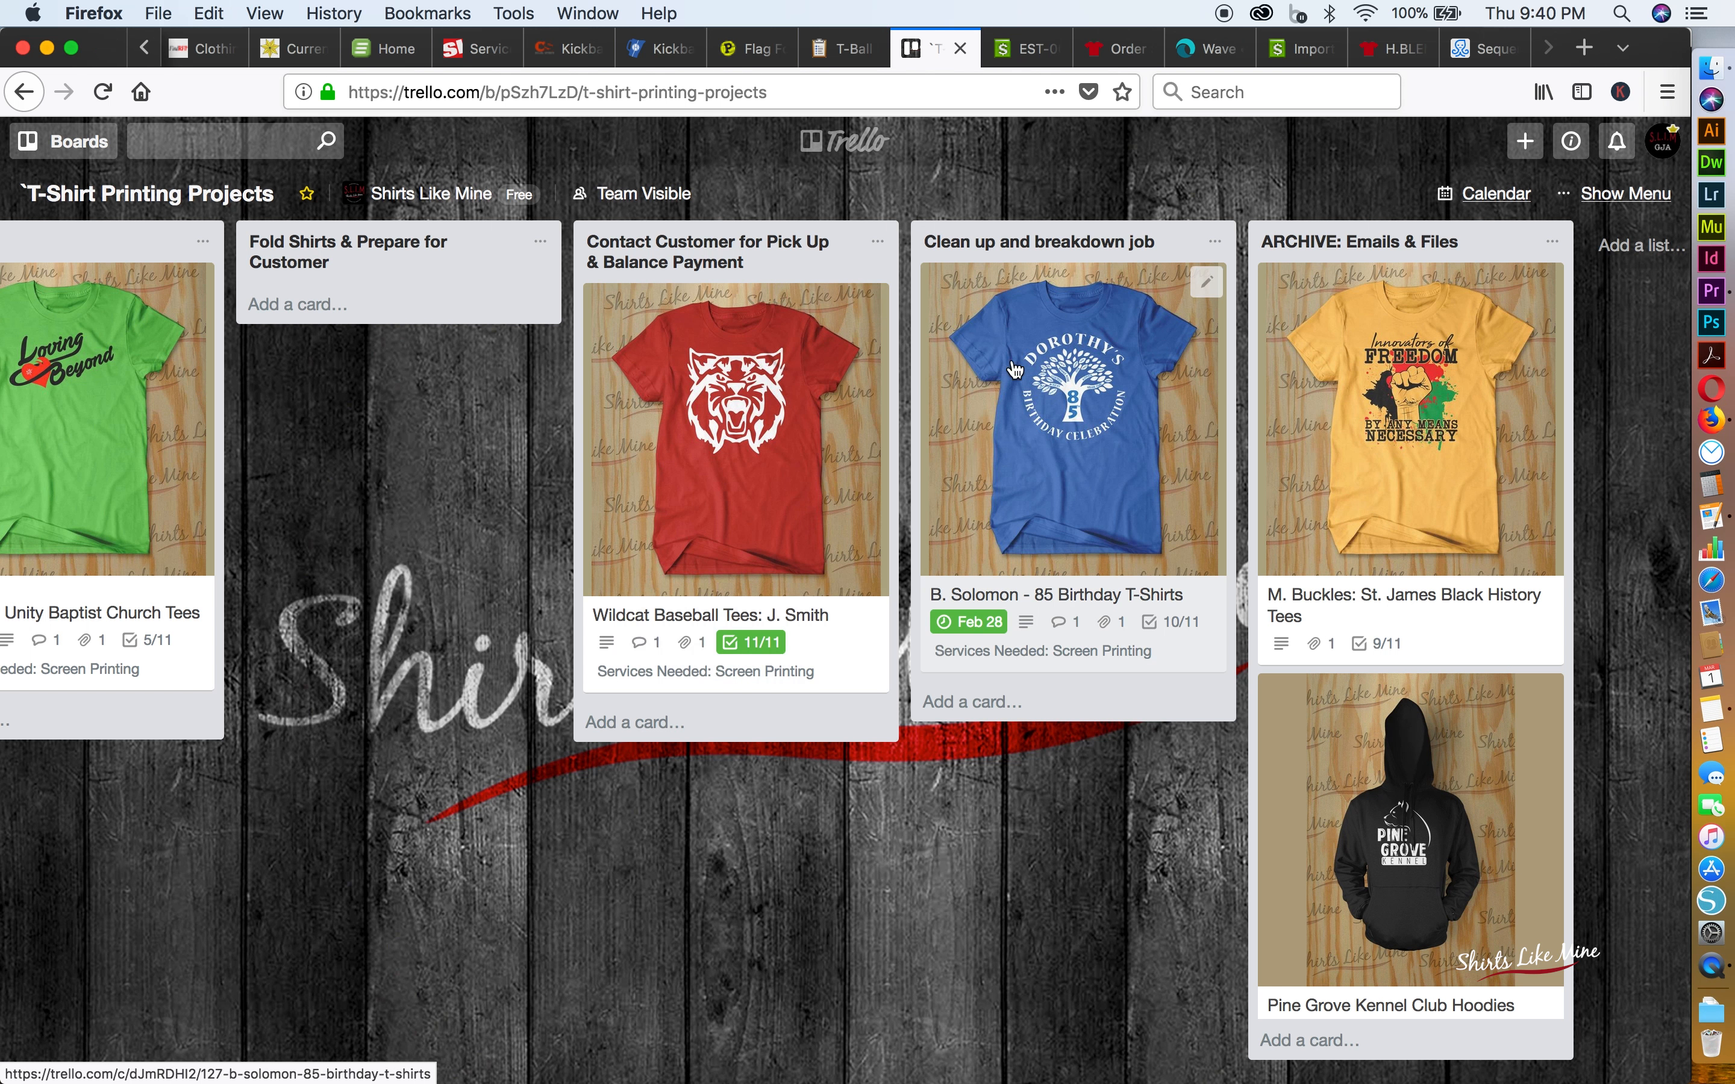
pyautogui.click(755, 267)
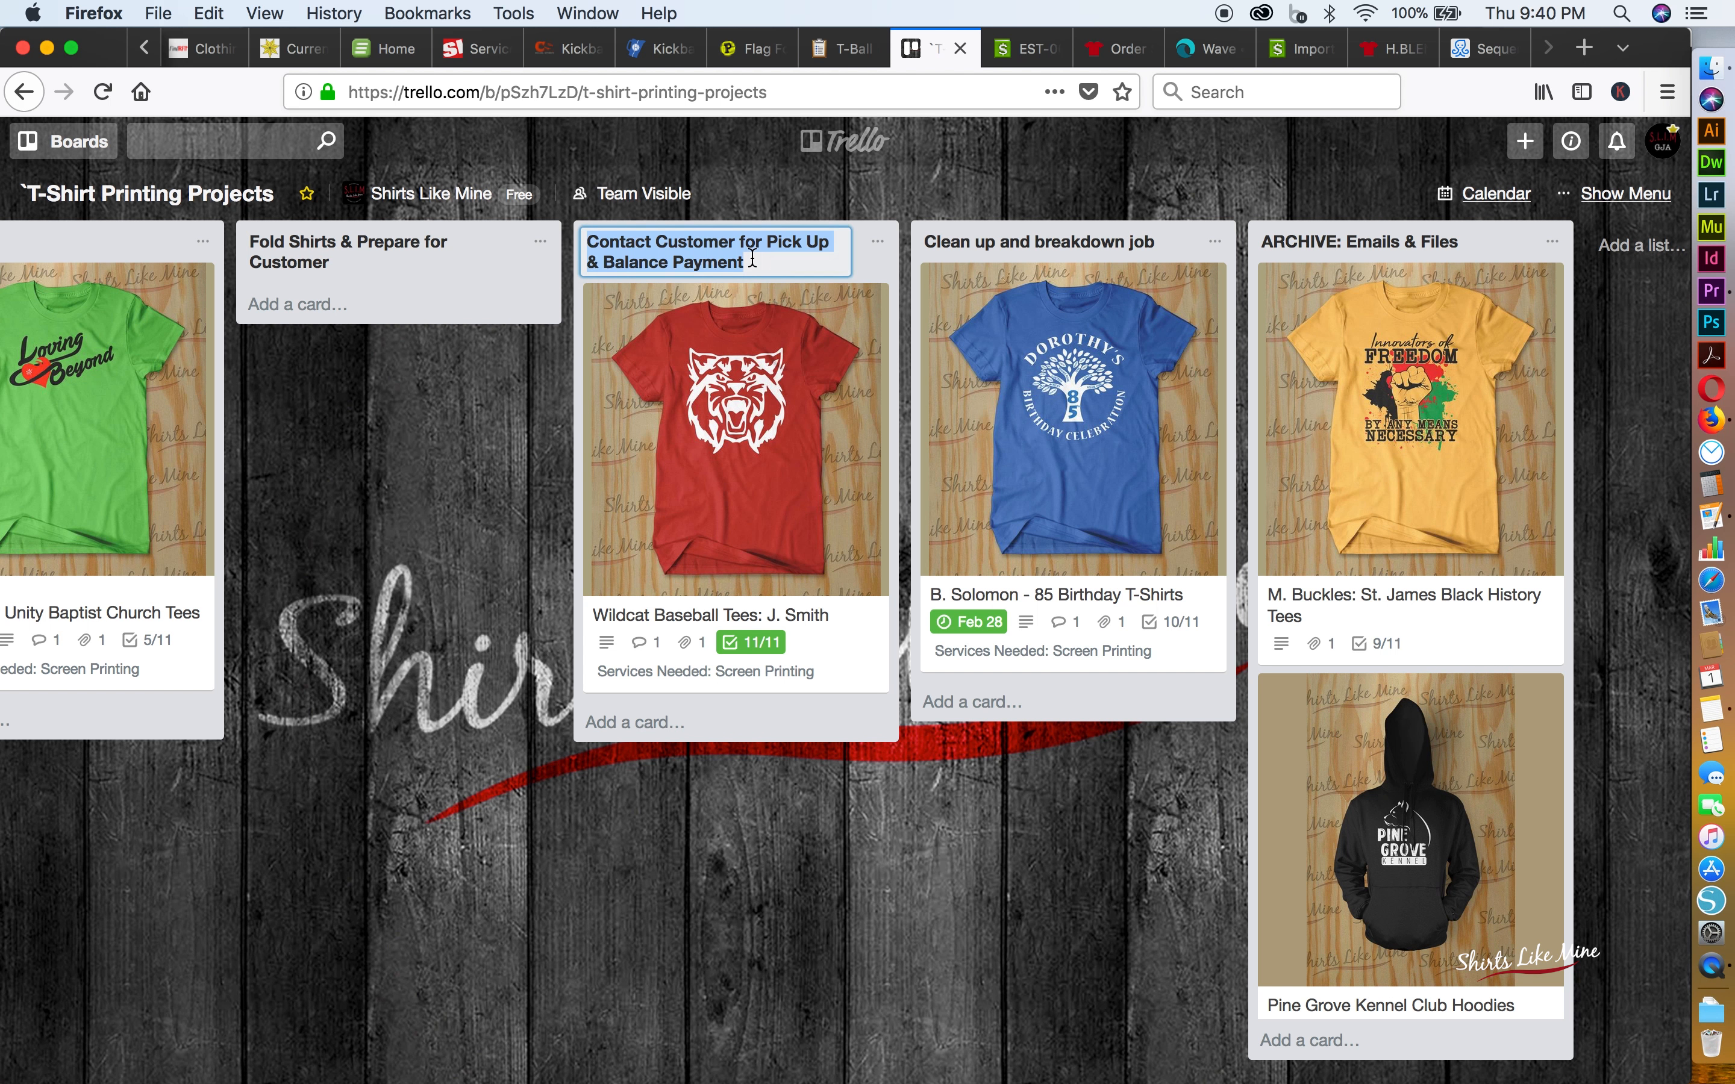
pyautogui.click(798, 347)
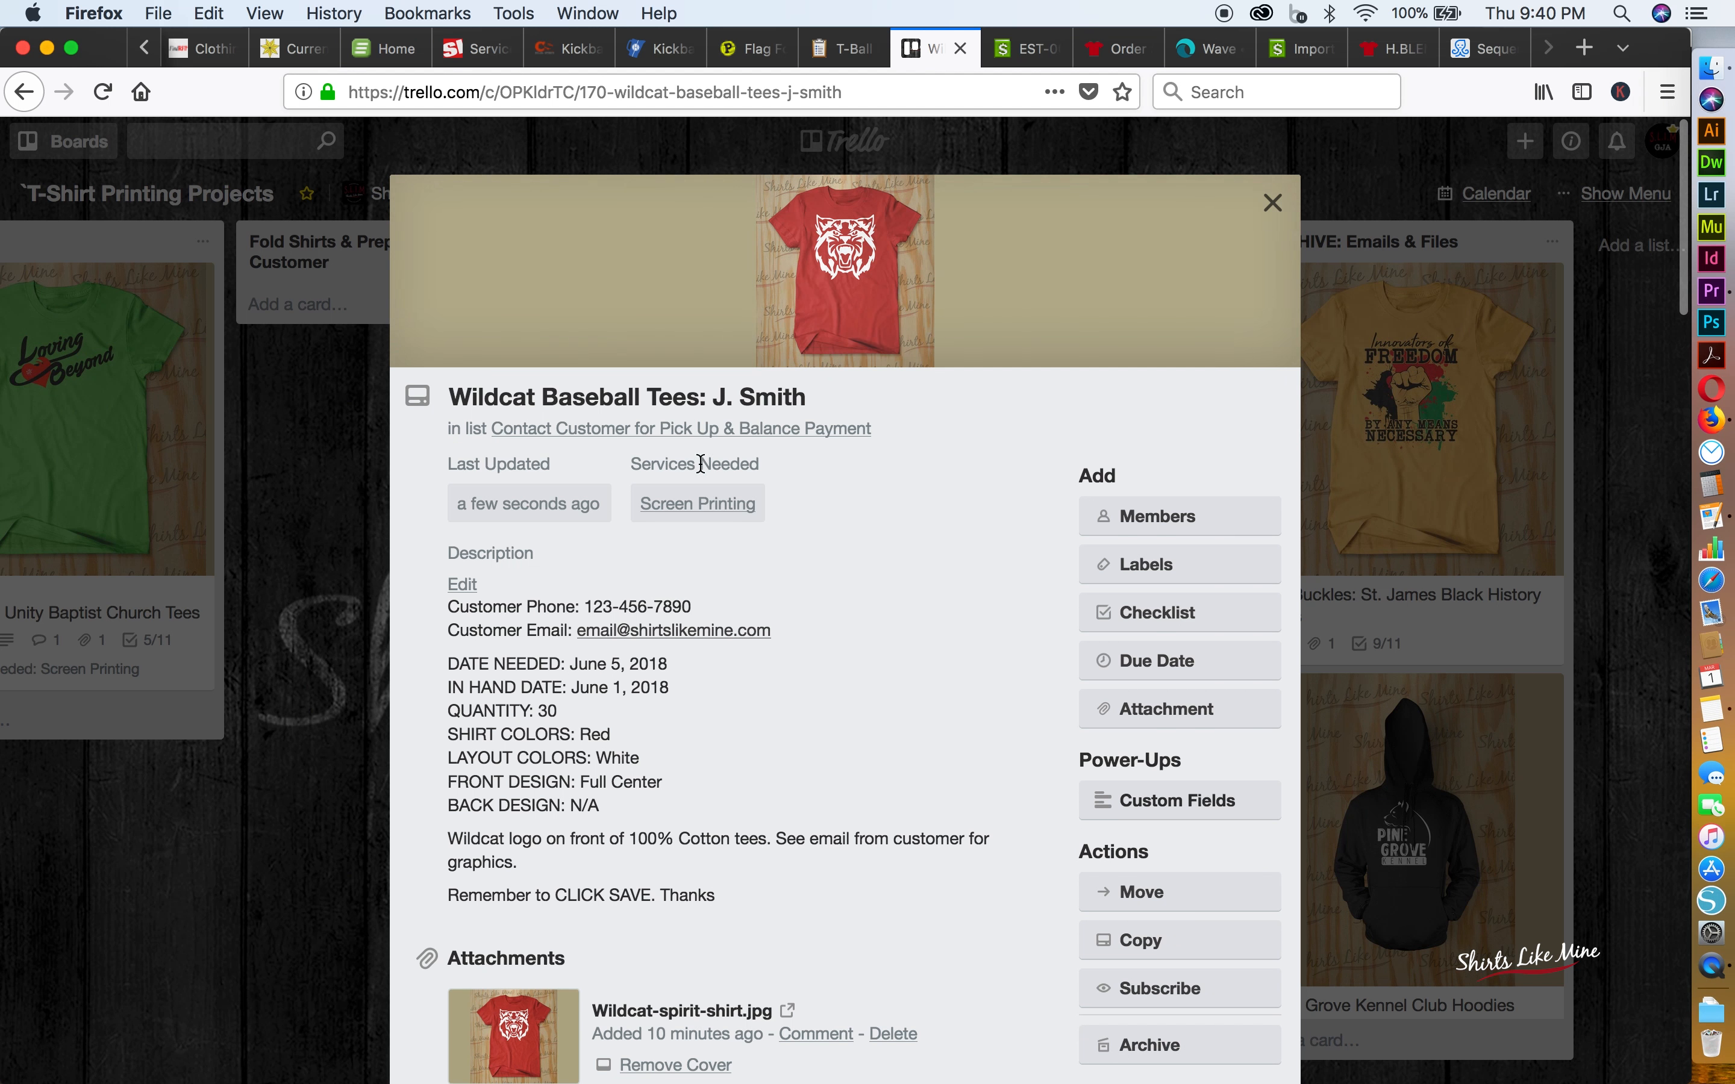
pyautogui.click(373, 520)
pyautogui.moveTo(858, 365); pyautogui.dragTo(996, 283)
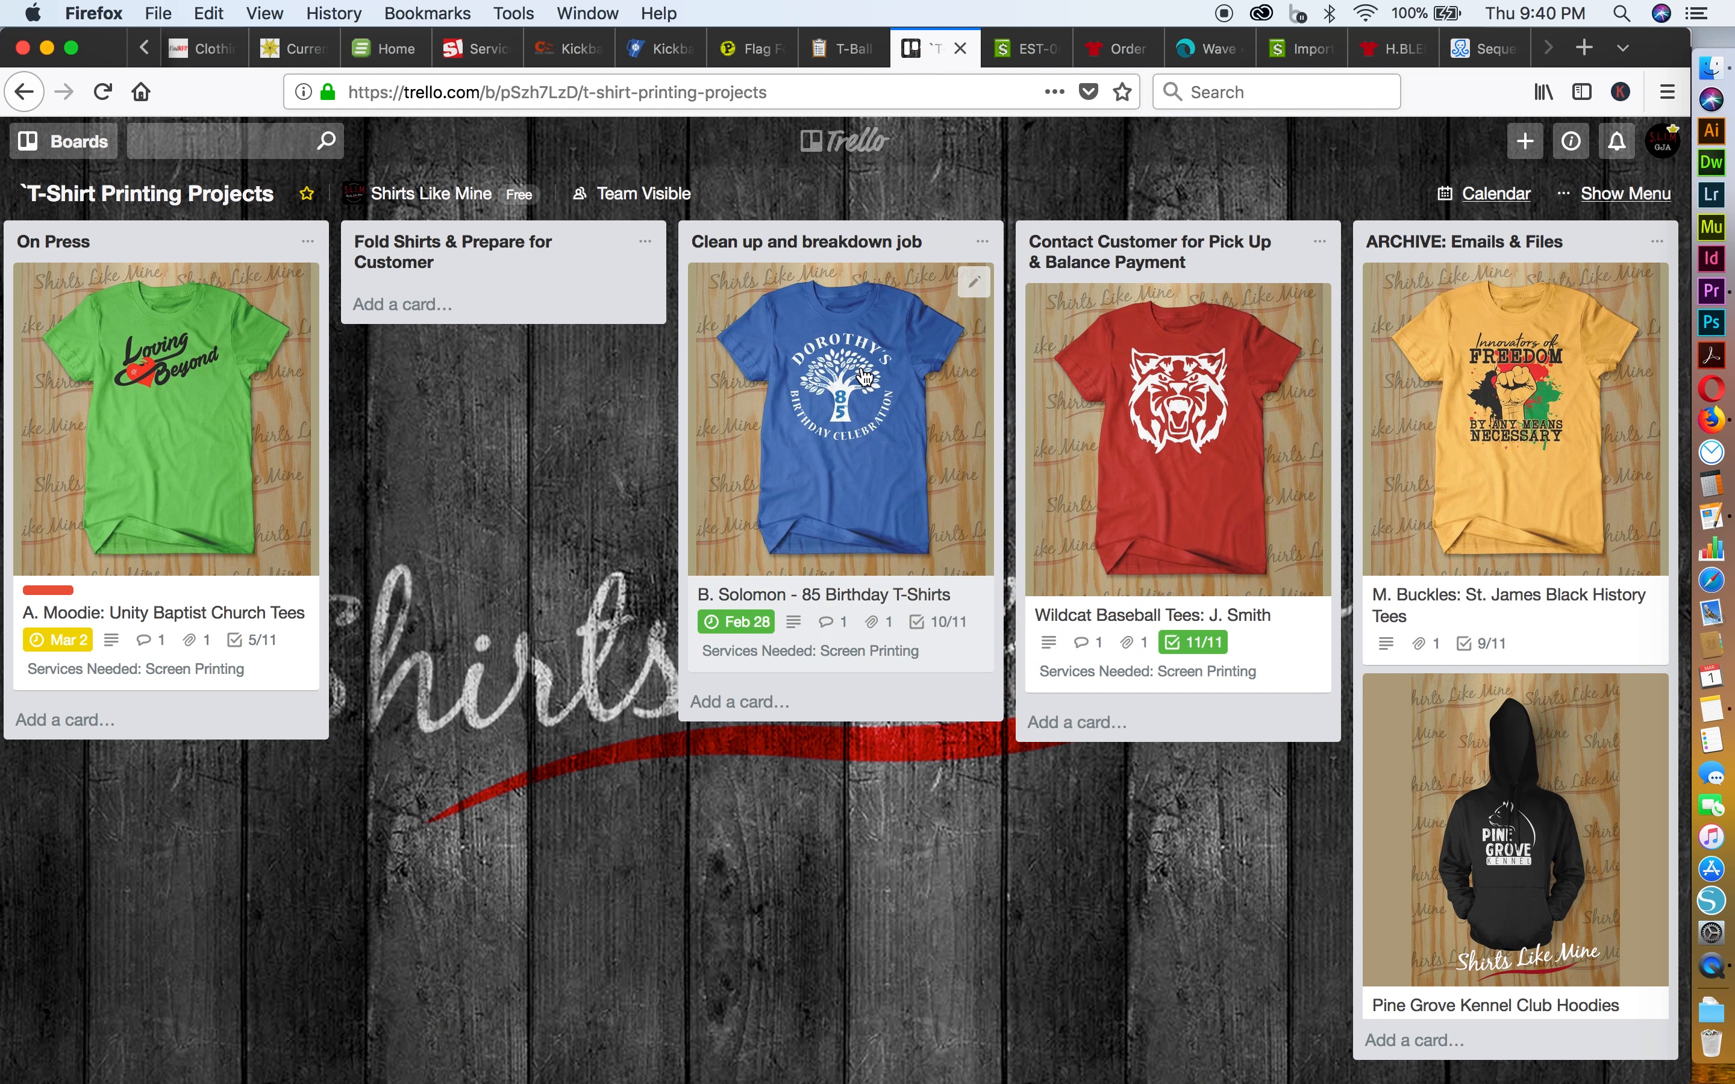
# Move the 85 Birthday T-Shirts card to Contact Customer for Pick Up & Balance Payment, and place the Clean up and breakdown job list before Fold Shirts
pyautogui.moveTo(868, 374); pyautogui.dragTo(1142, 339)
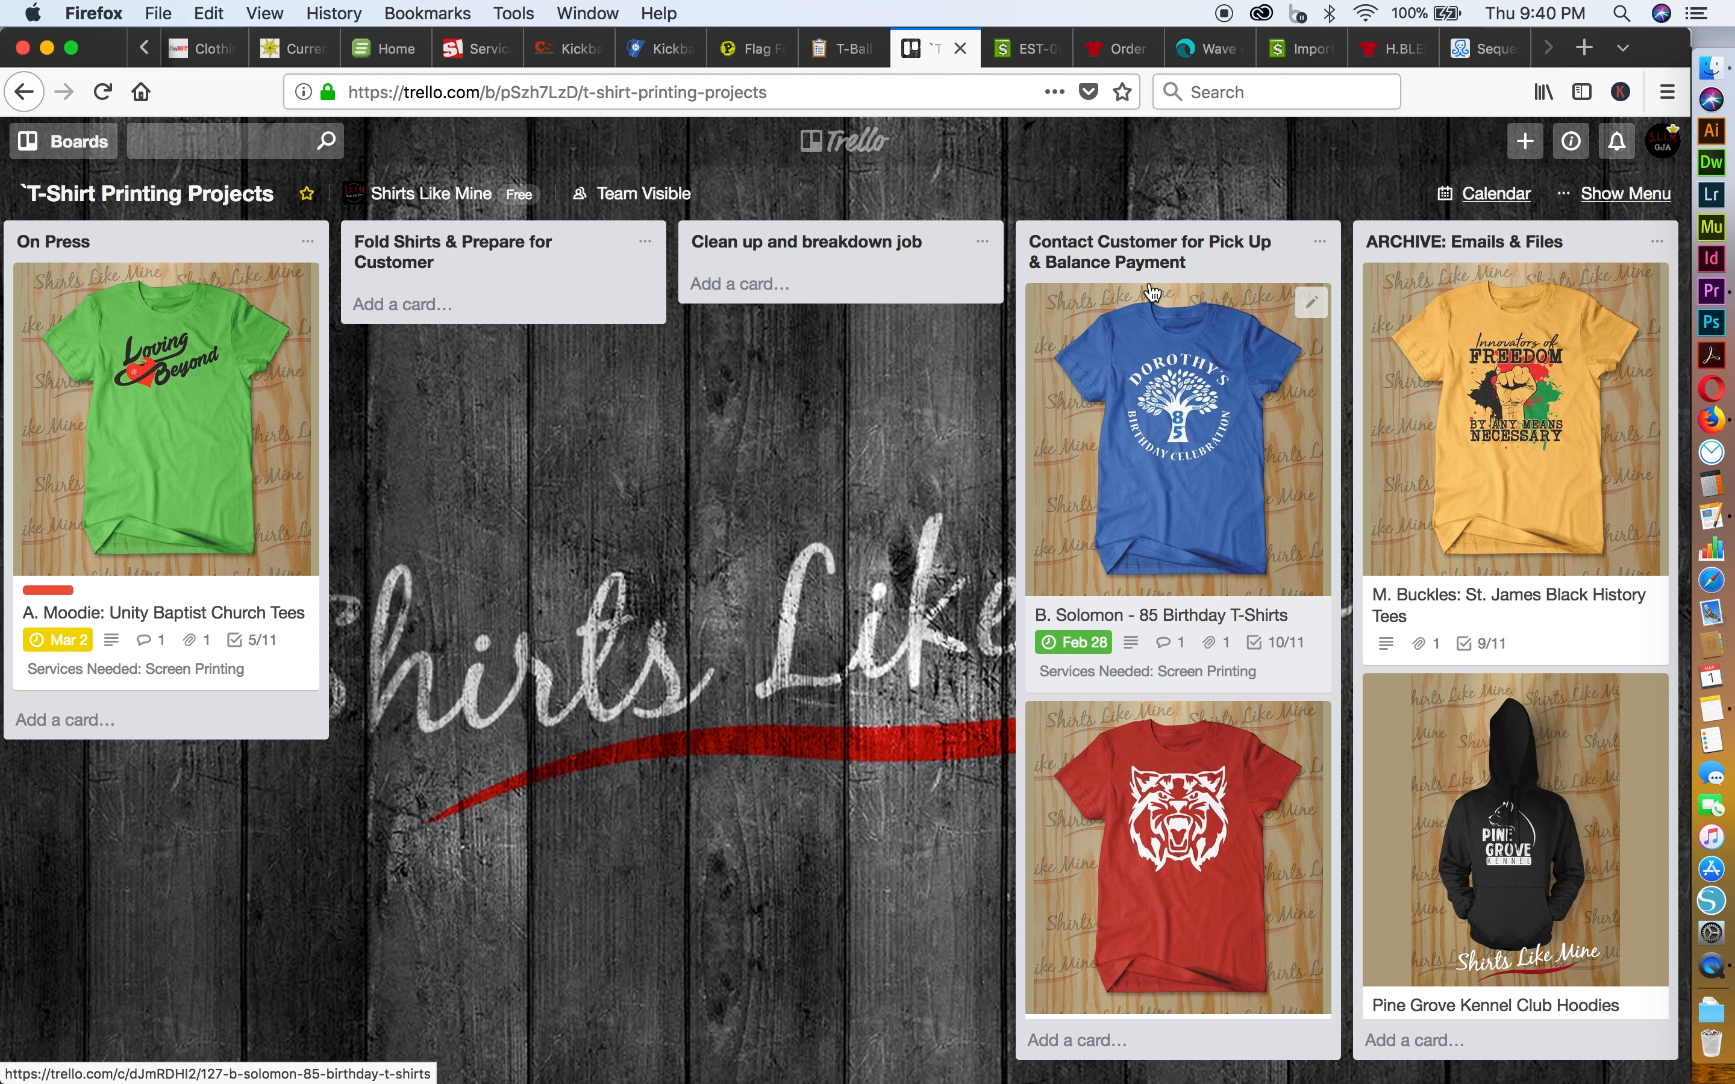
pyautogui.scroll(-3, 1137, 524)
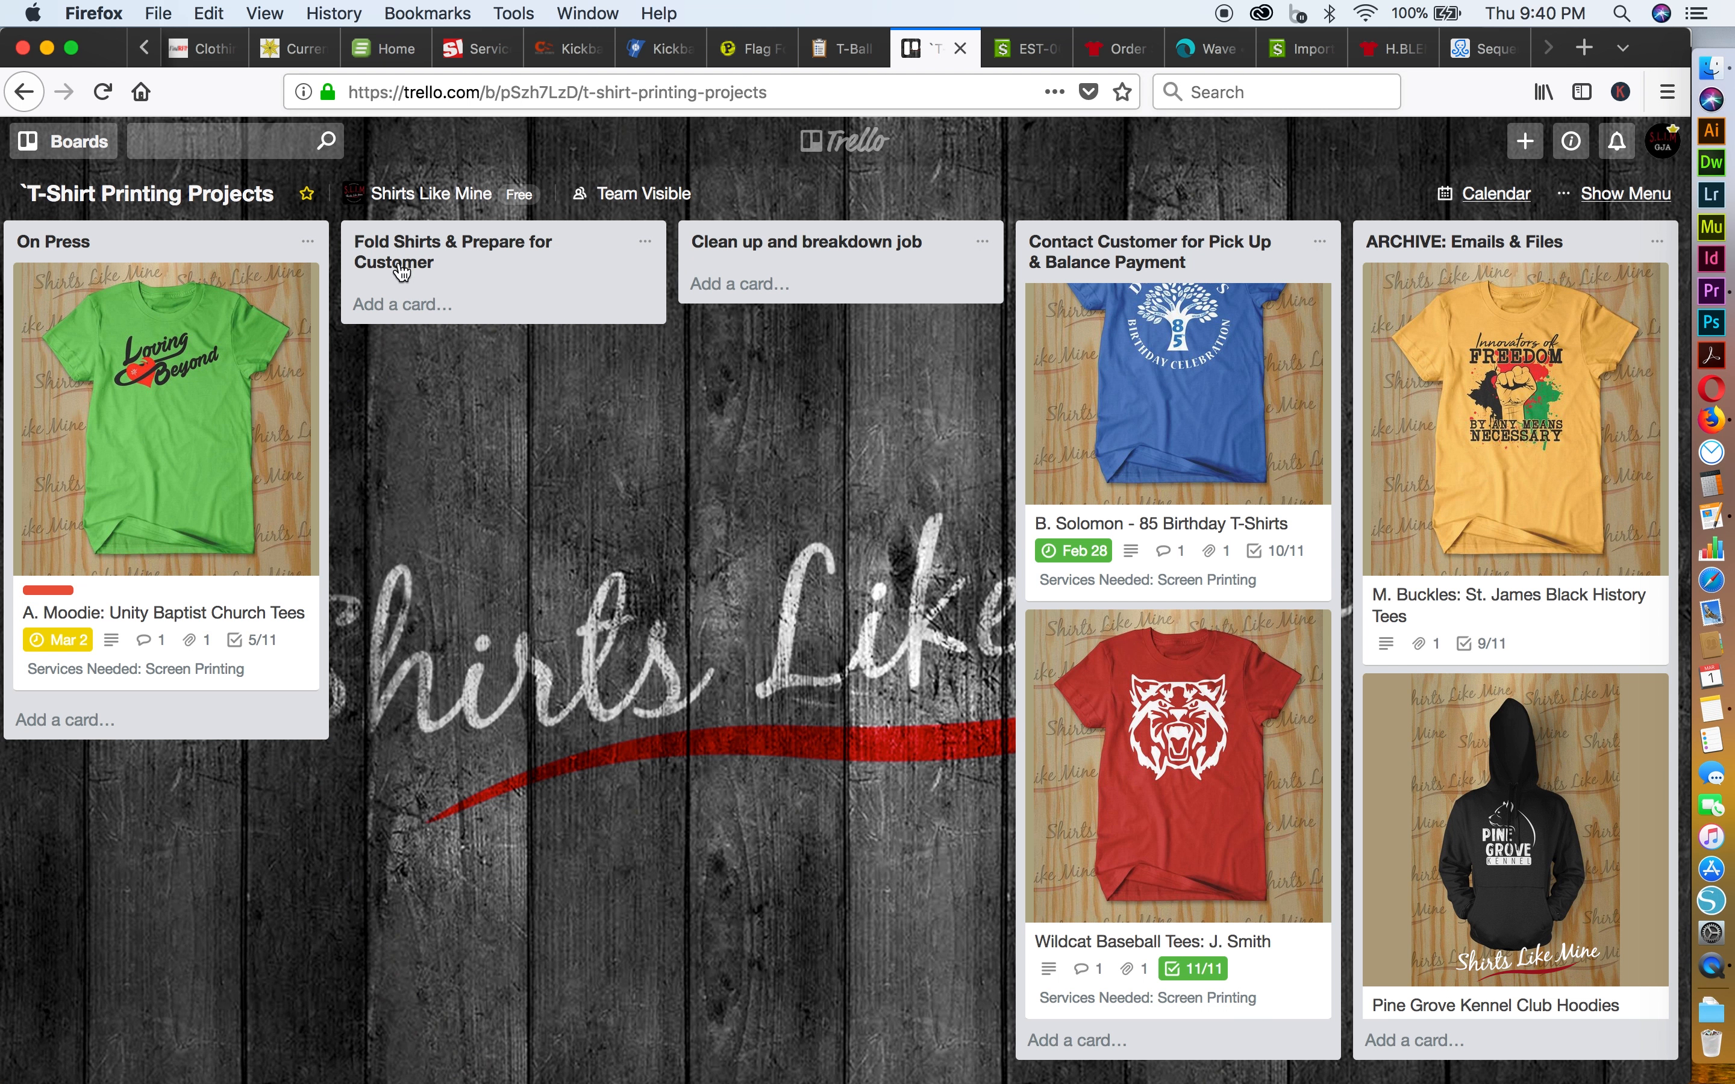
pyautogui.moveTo(844, 258); pyautogui.dragTo(477, 257)
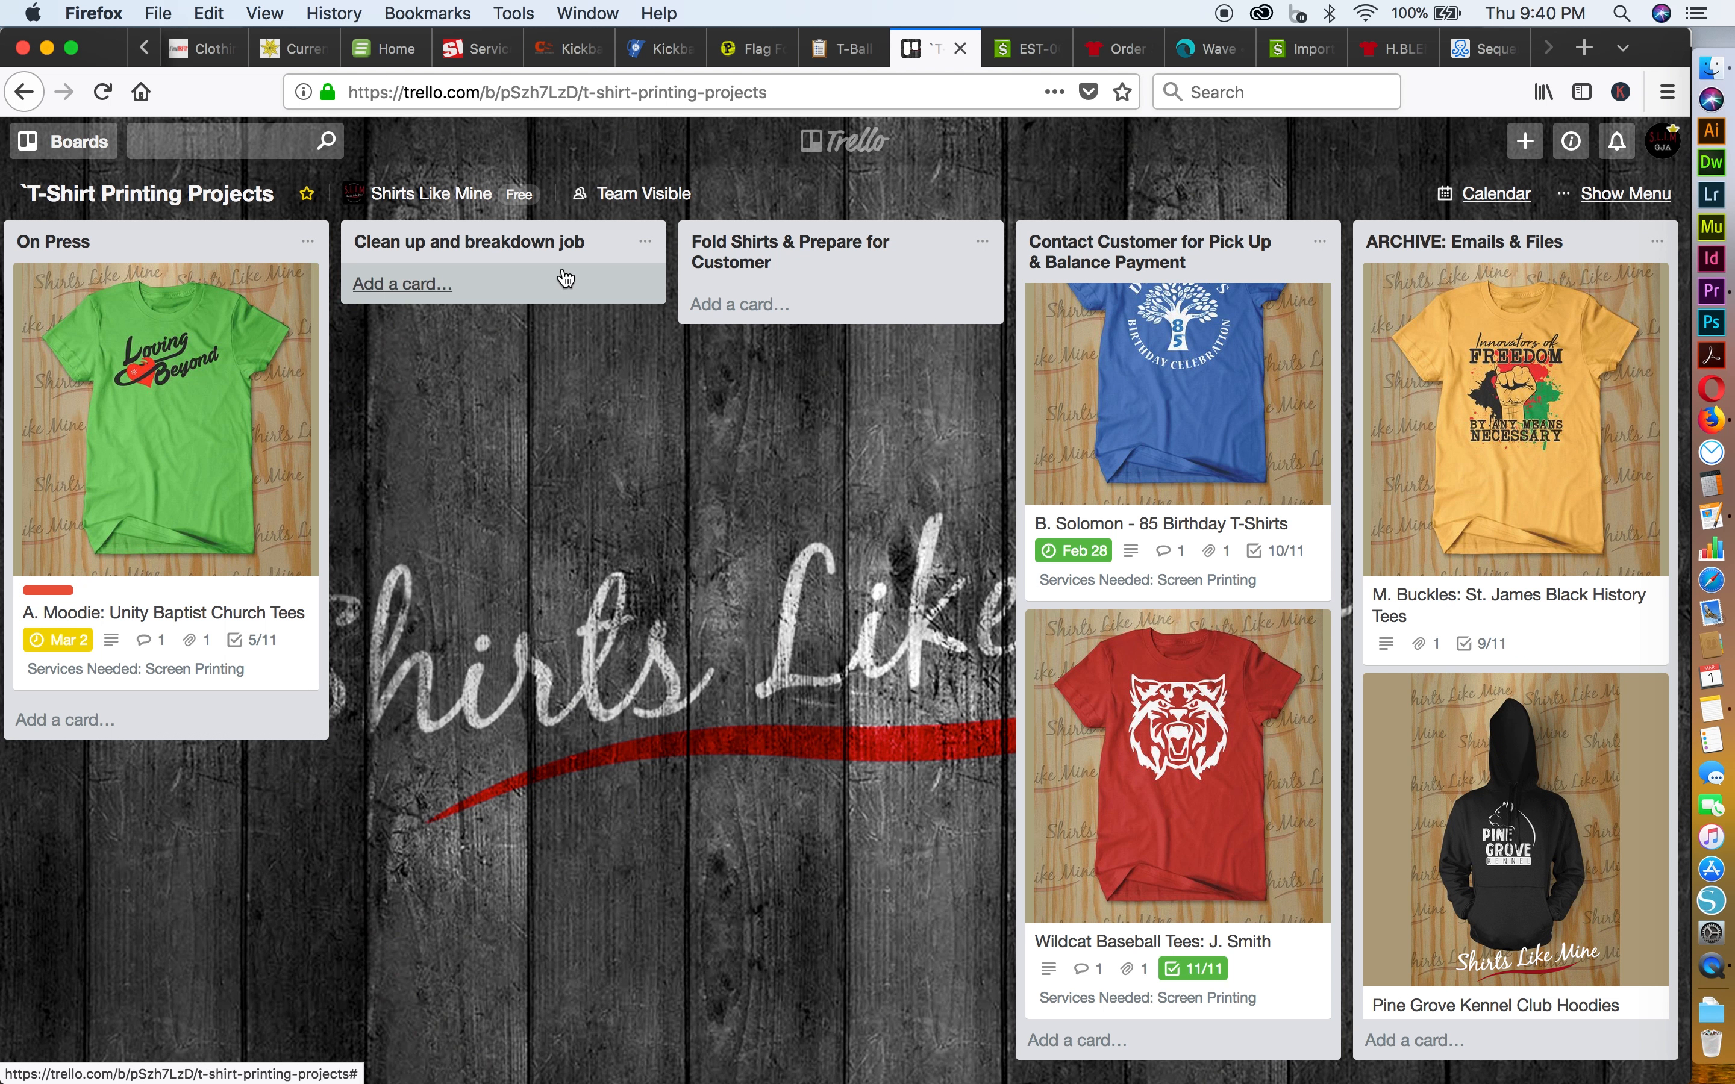
pyautogui.hscroll(5, 778, 387)
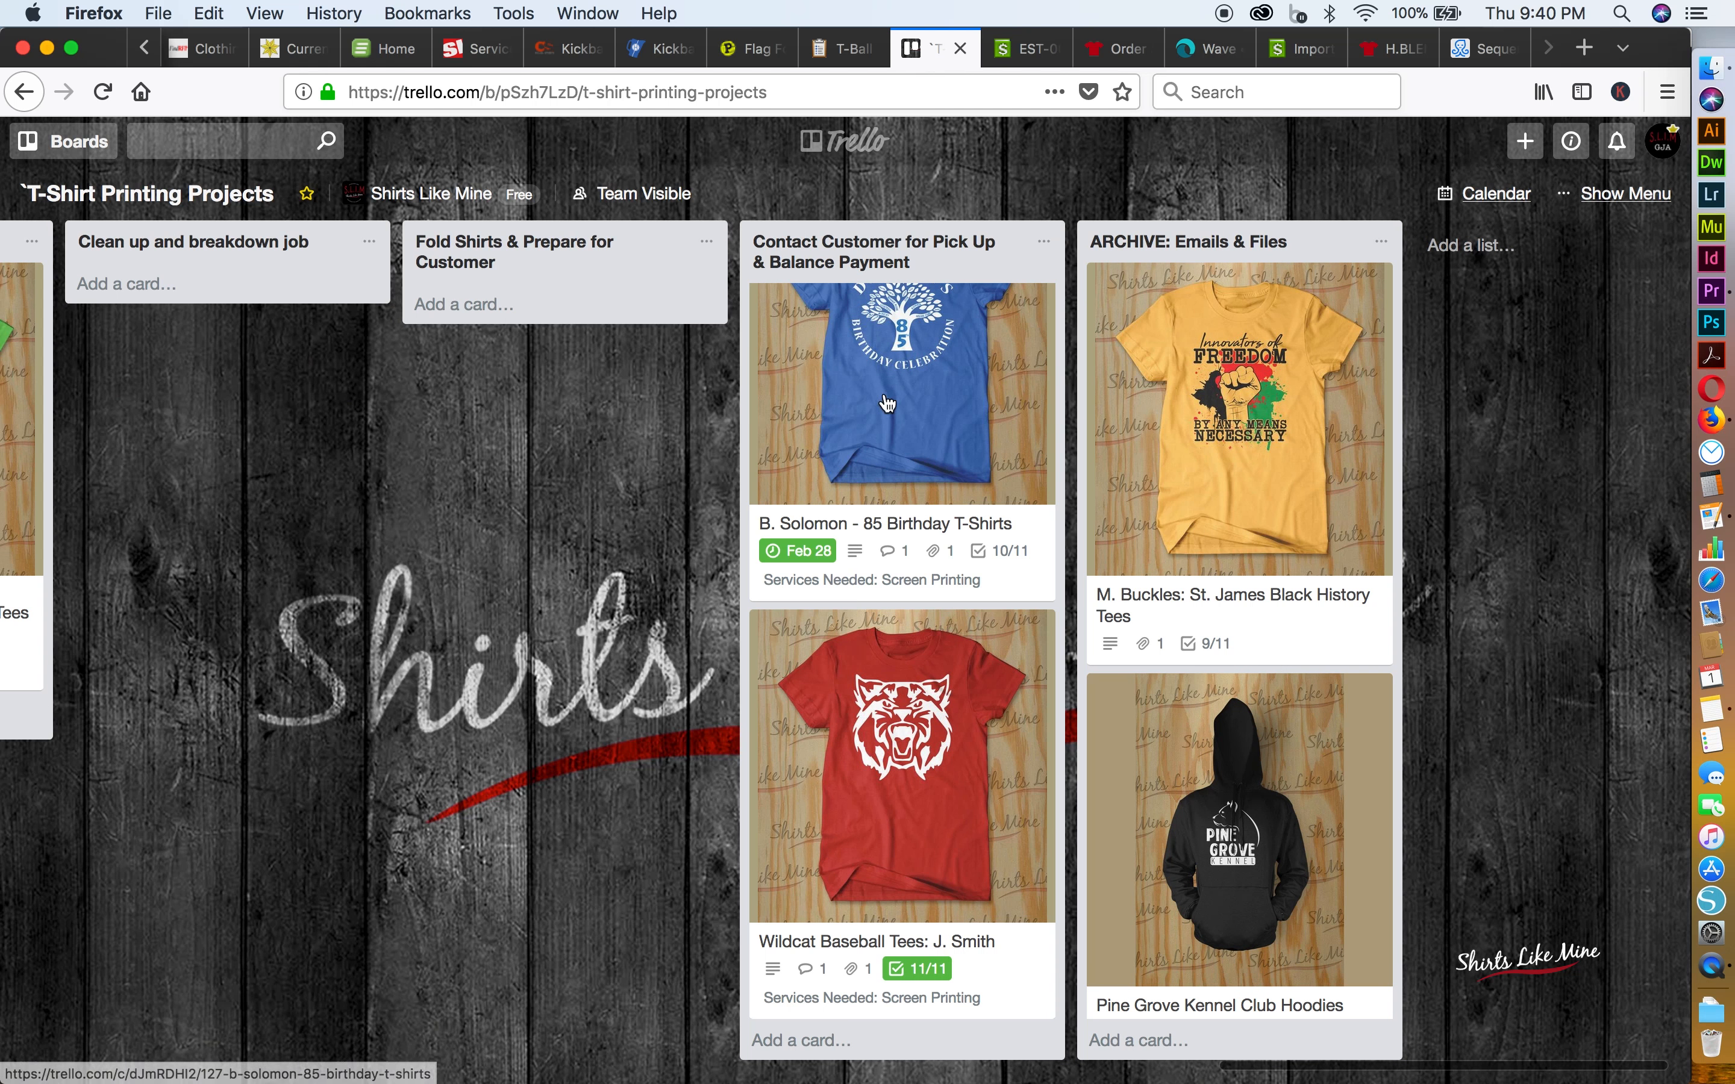
# Place the Wildcat Baseball Tees card above the 85 Birthday T-Shirts card, and move it to the ARCHIVE: Emails & Files list
pyautogui.scroll(1, 893, 717)
pyautogui.moveTo(893, 717); pyautogui.dragTo(885, 402)
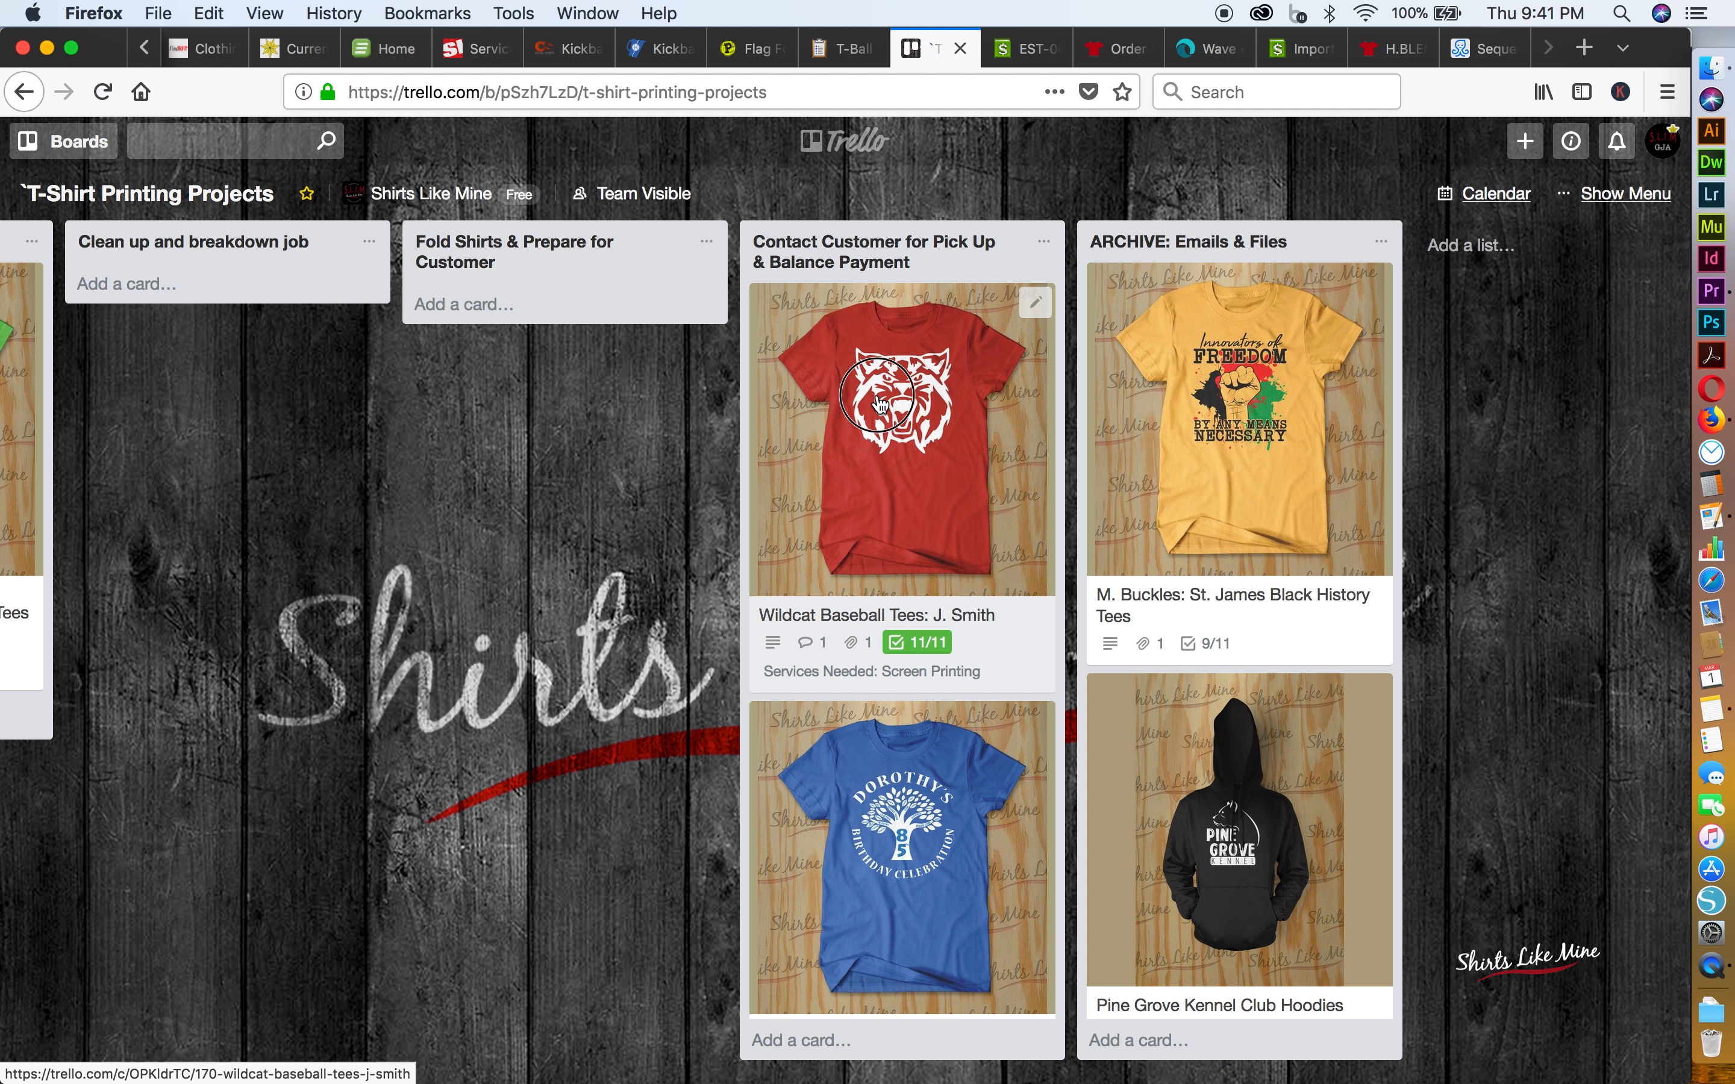
pyautogui.moveTo(893, 380); pyautogui.dragTo(1208, 320)
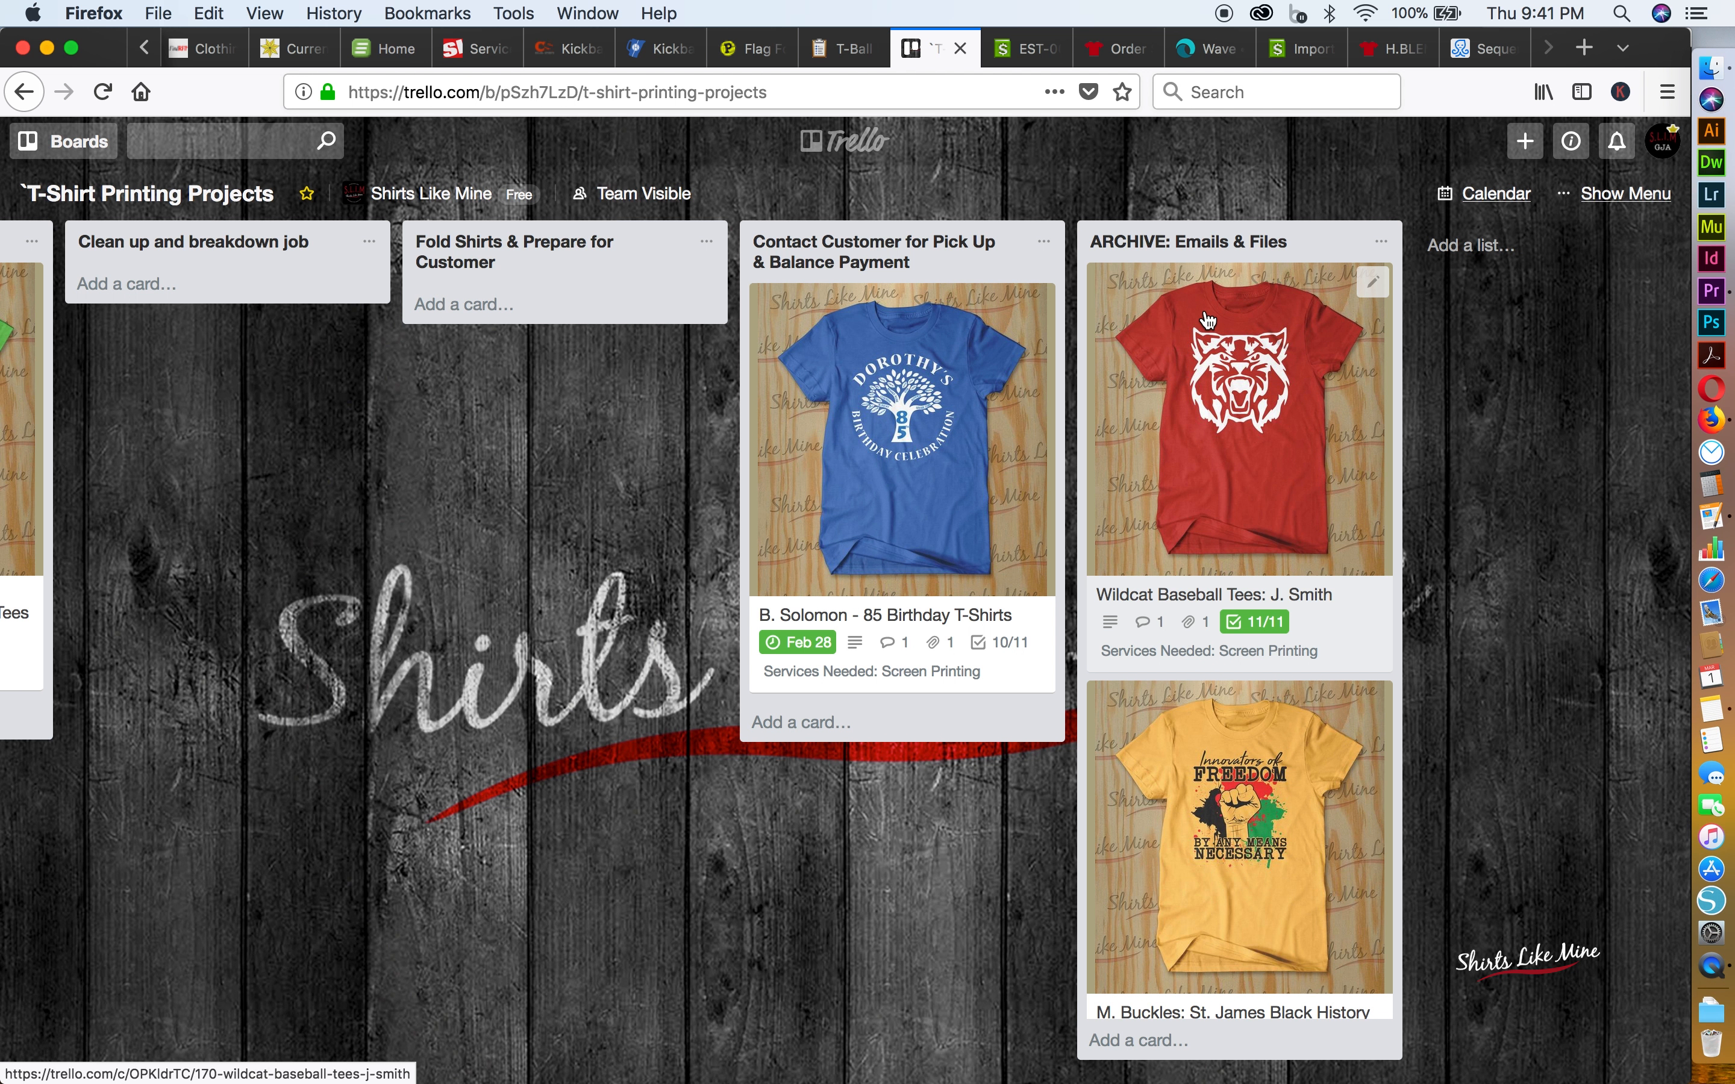
pyautogui.hscroll(-15, 1208, 319)
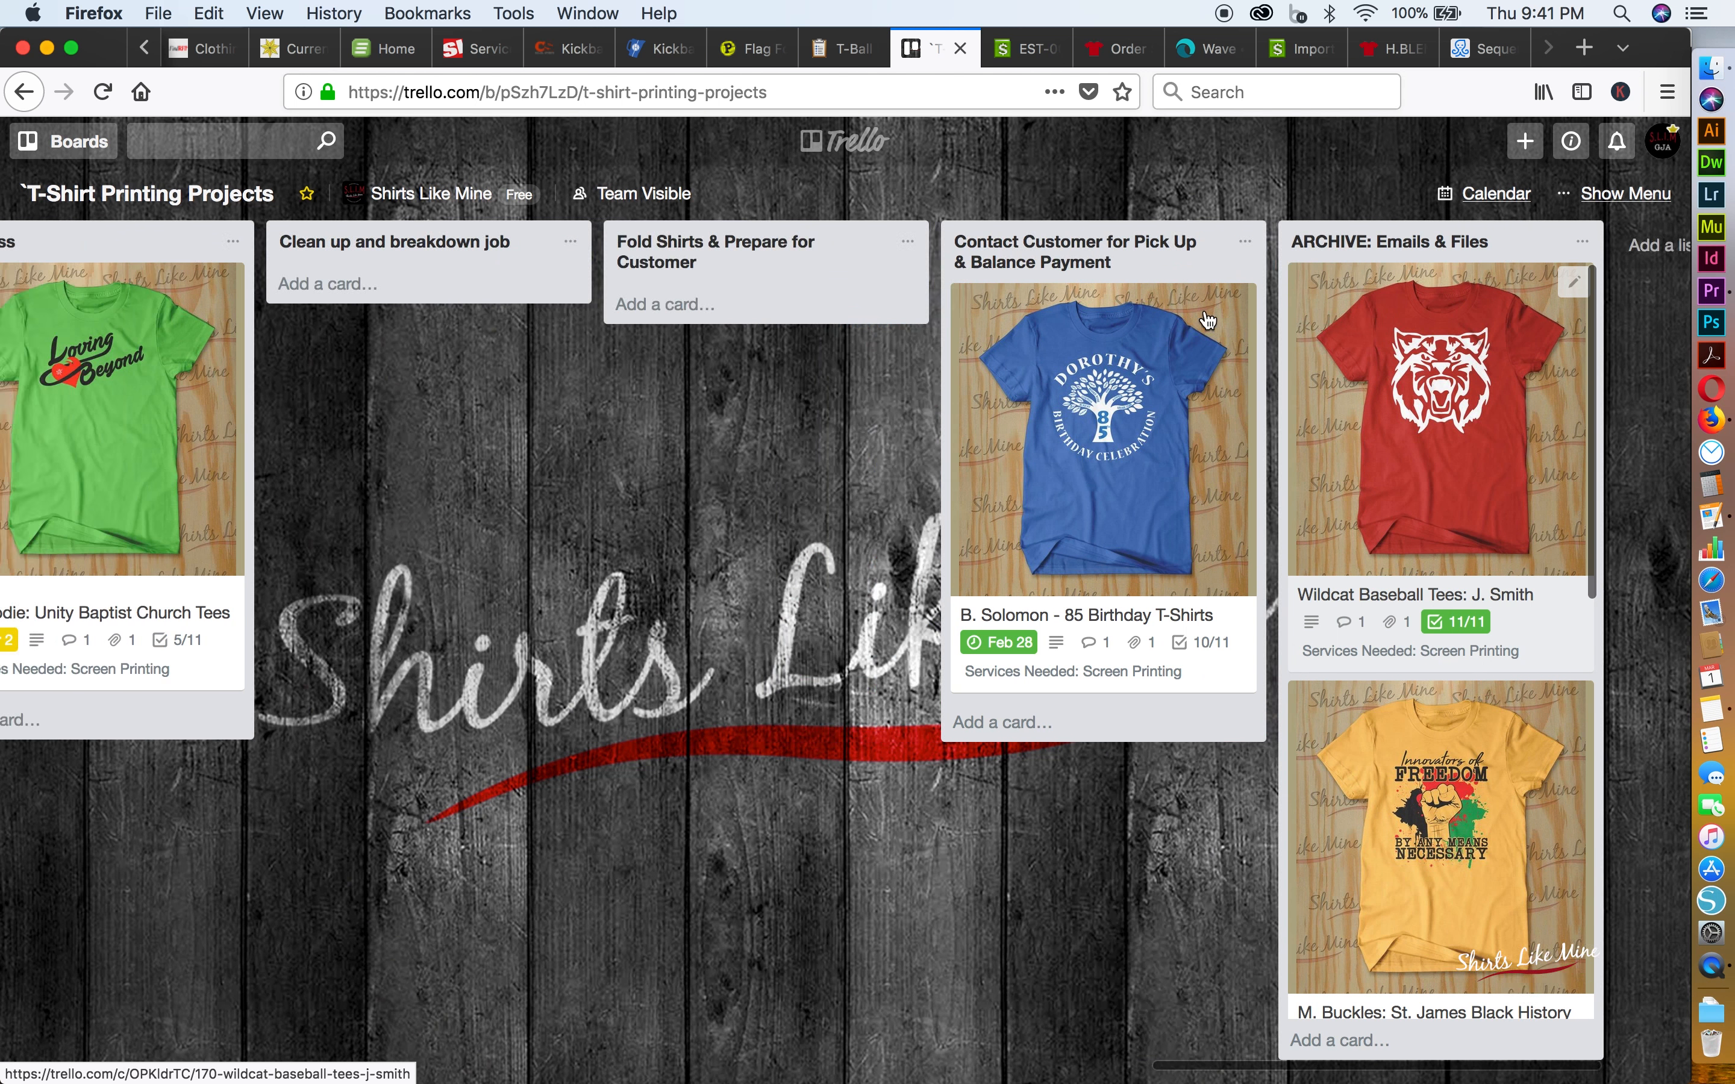
# Review the whole workflow across the board's lists, from How to use this Board through to ARCHIVE: Emails & Files
pyautogui.hscroll(-10, 1208, 319)
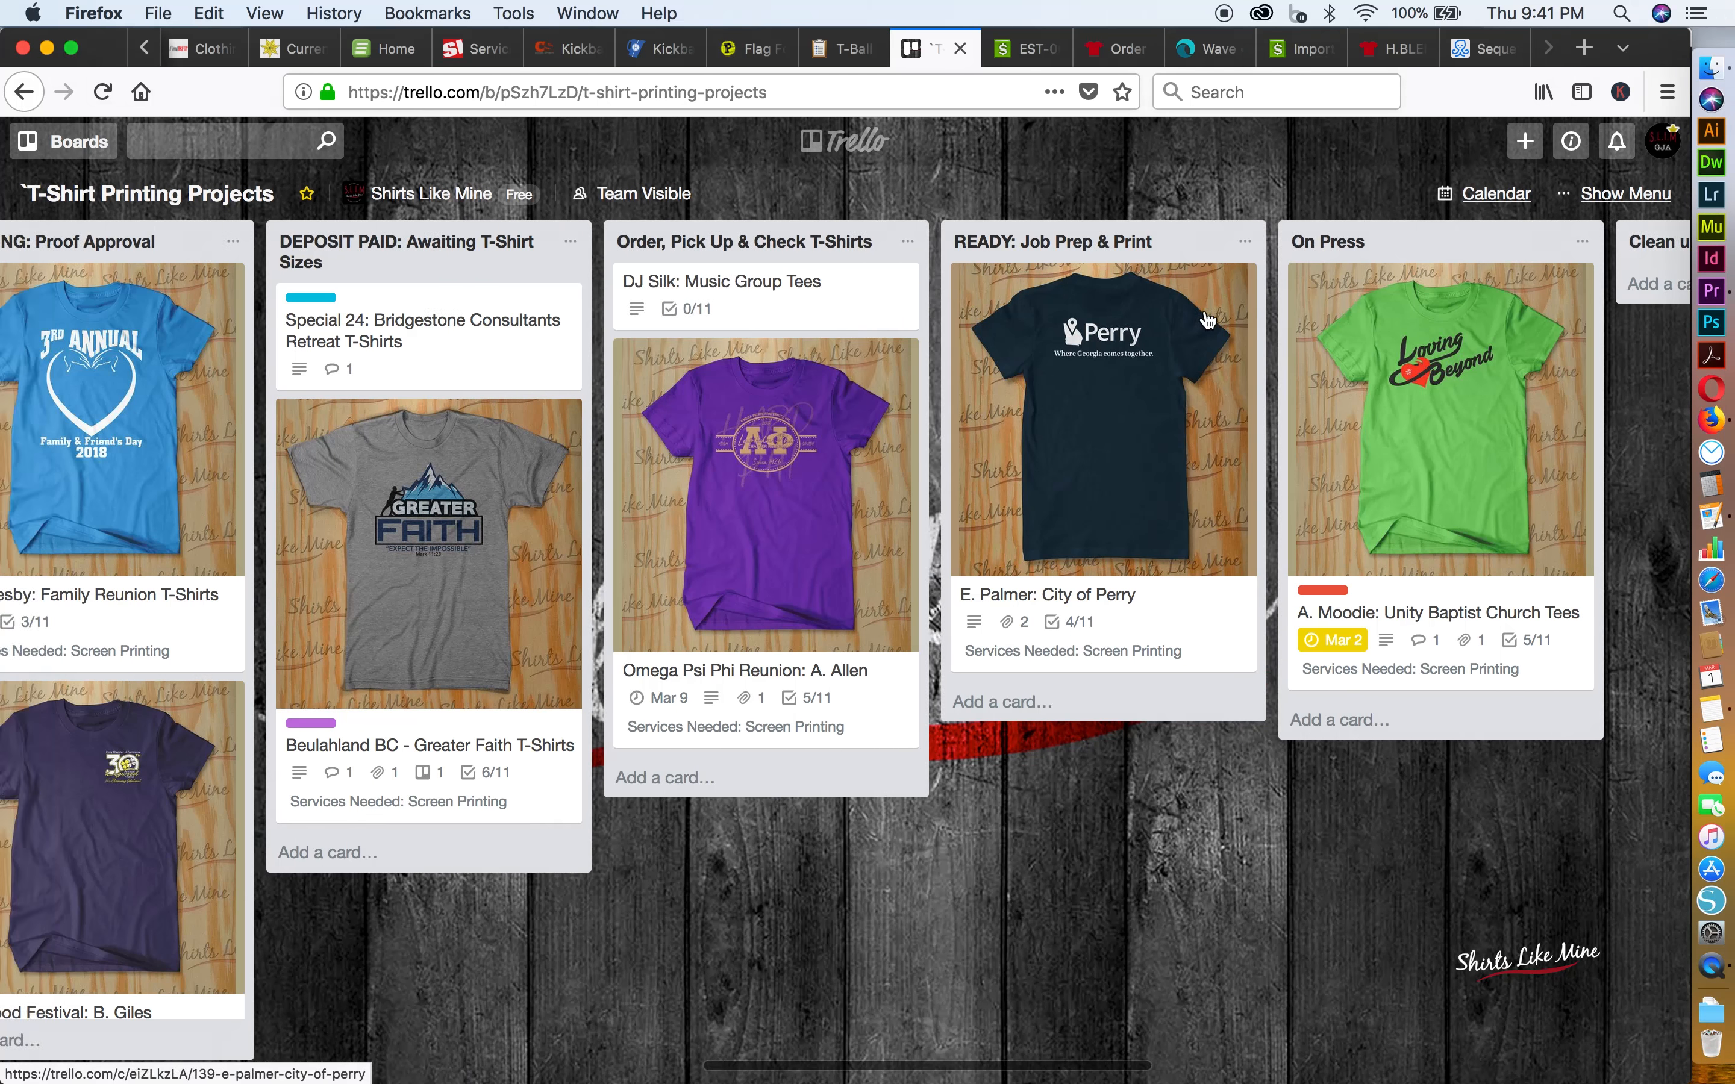
pyautogui.hscroll(-7, 1208, 319)
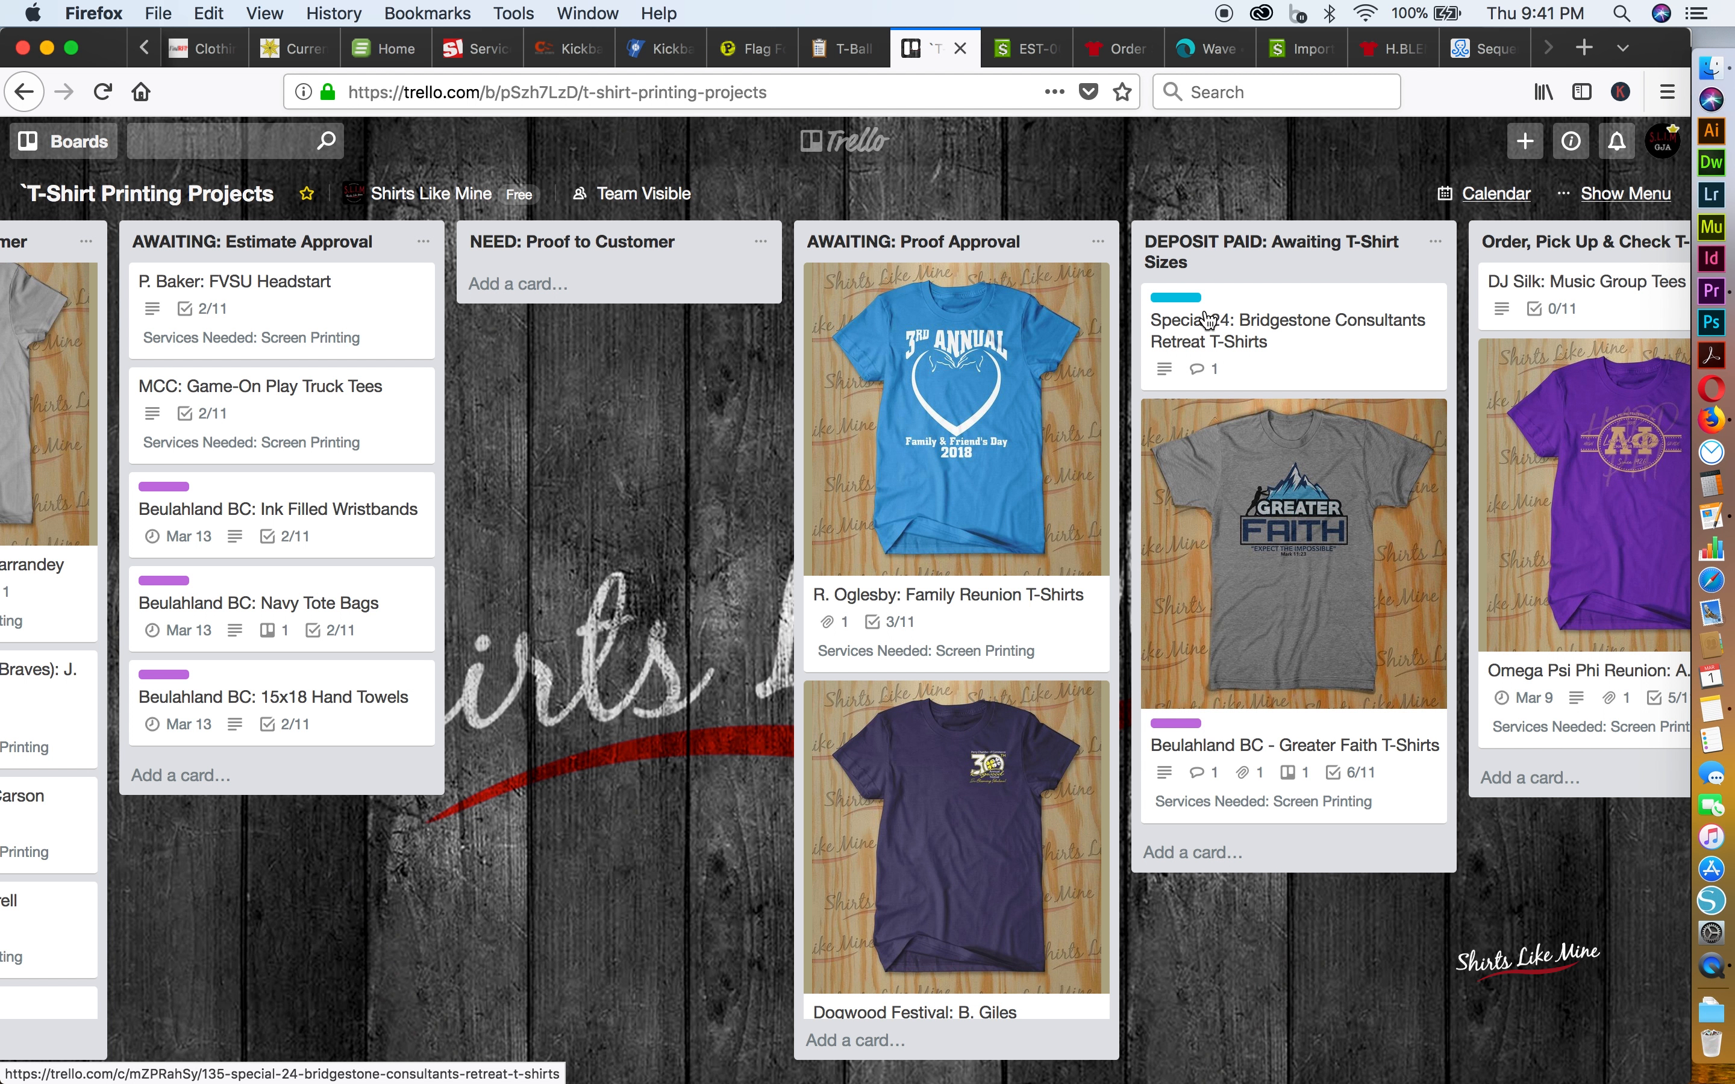
pyautogui.hscroll(-5, 1208, 320)
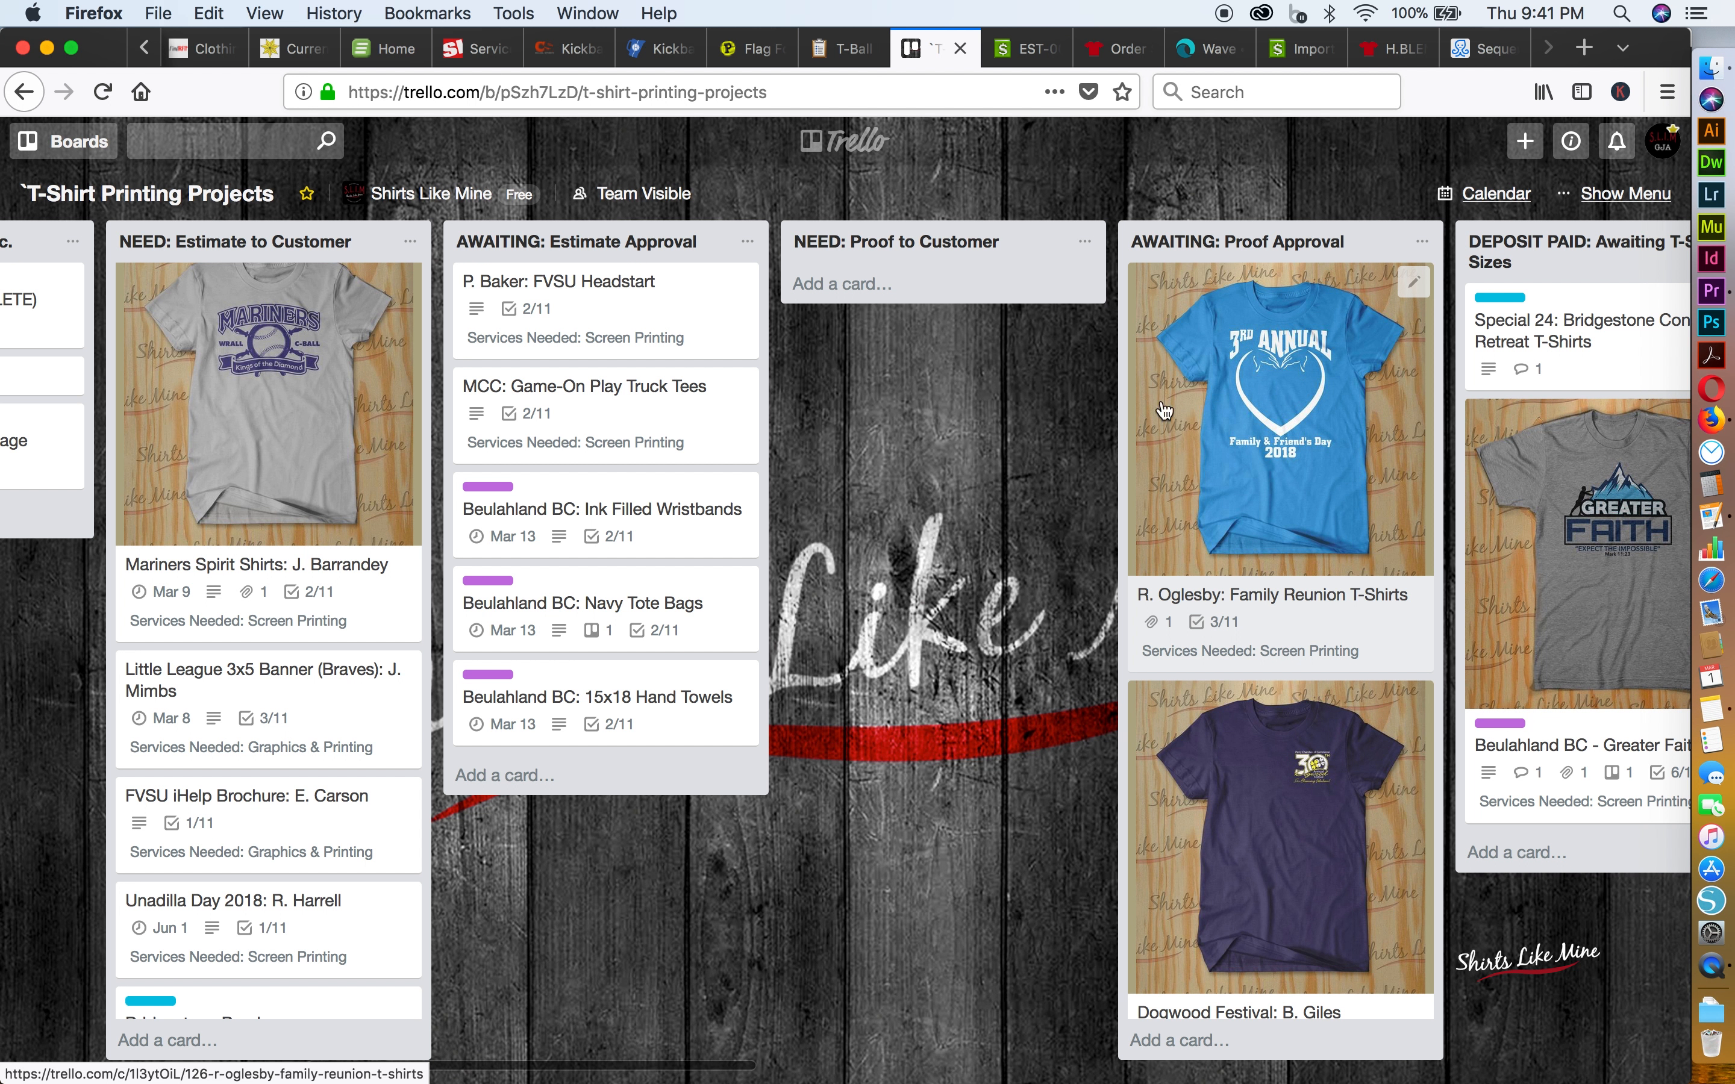
pyautogui.hscroll(-12, 1165, 410)
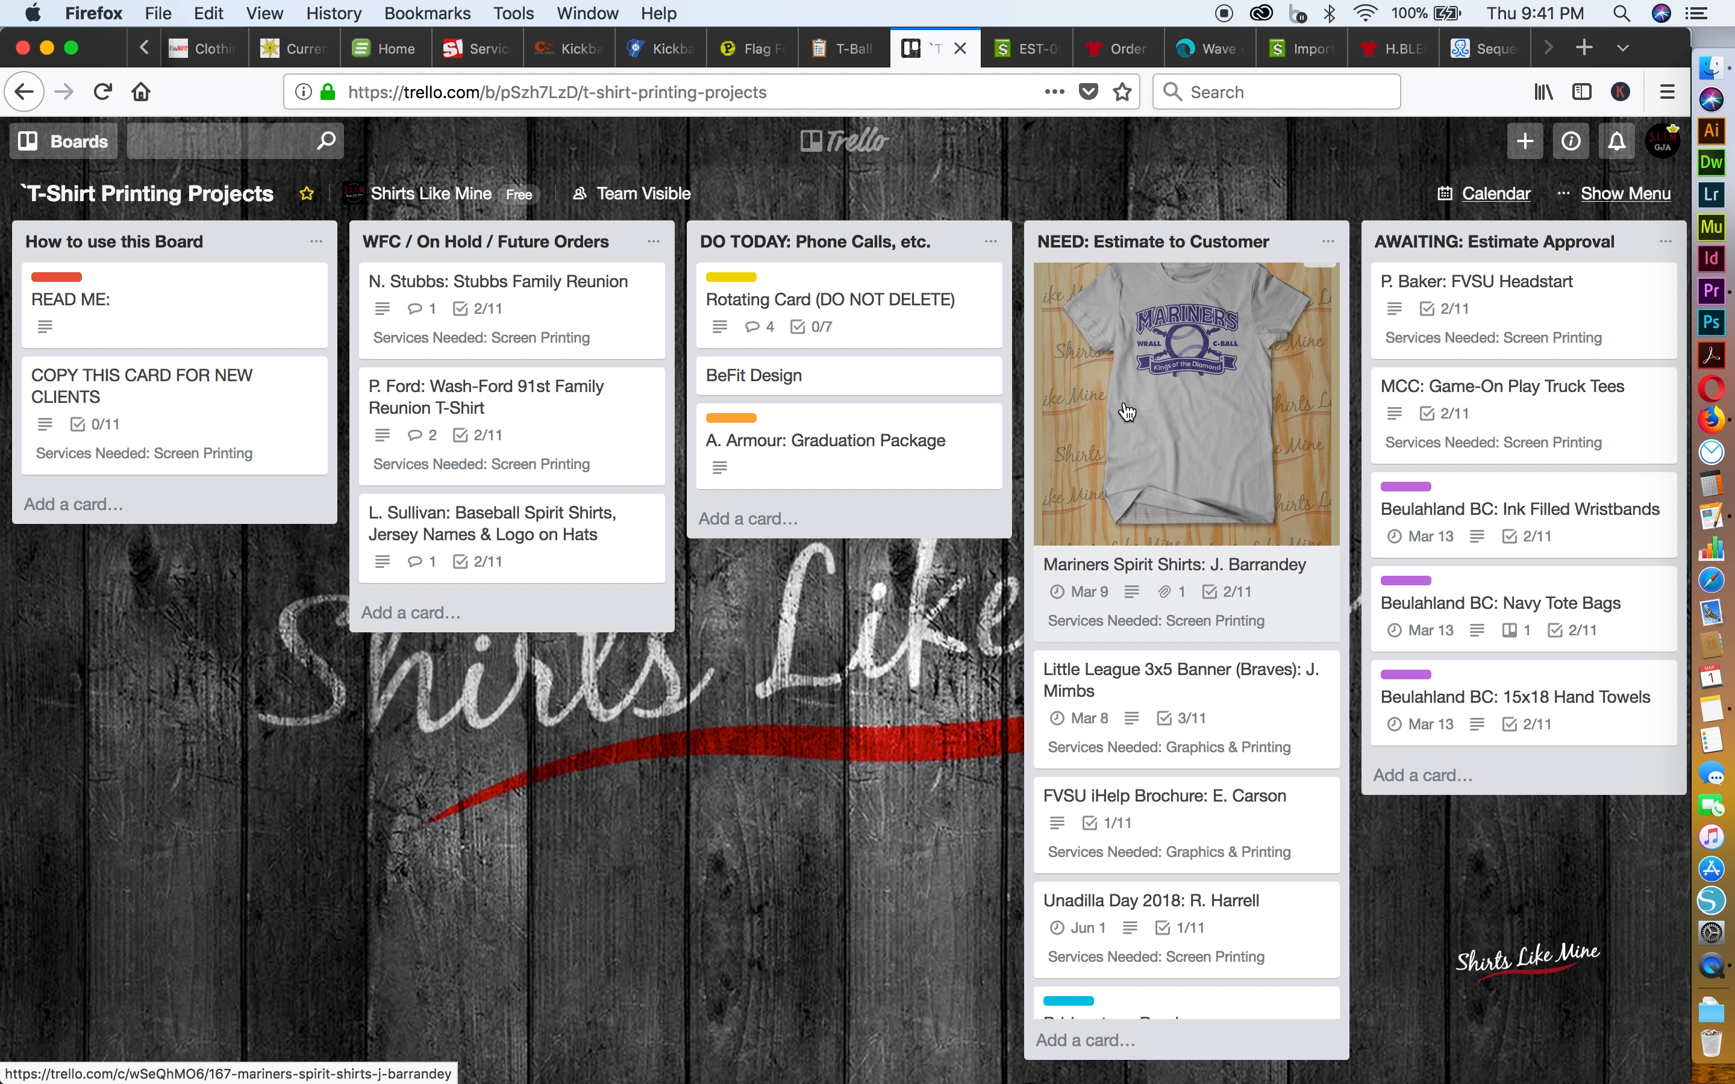
pyautogui.hscroll(3, 1128, 413)
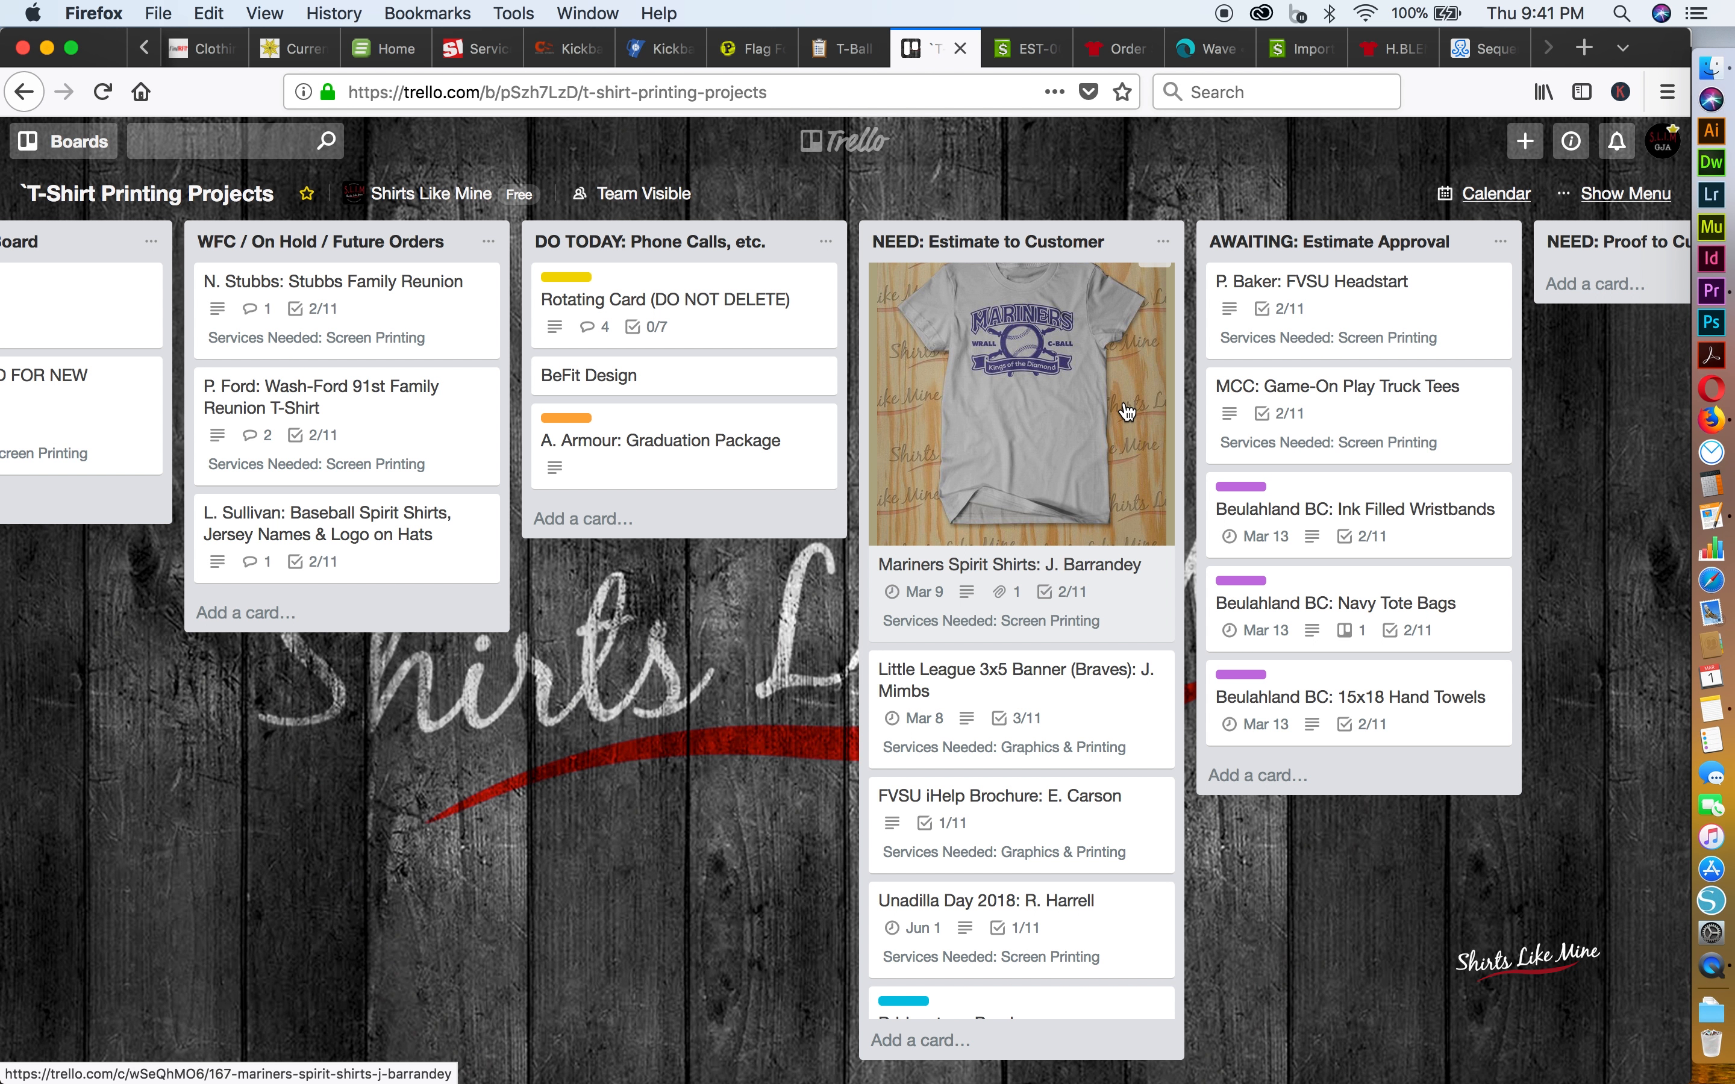
pyautogui.hscroll(15, 1127, 413)
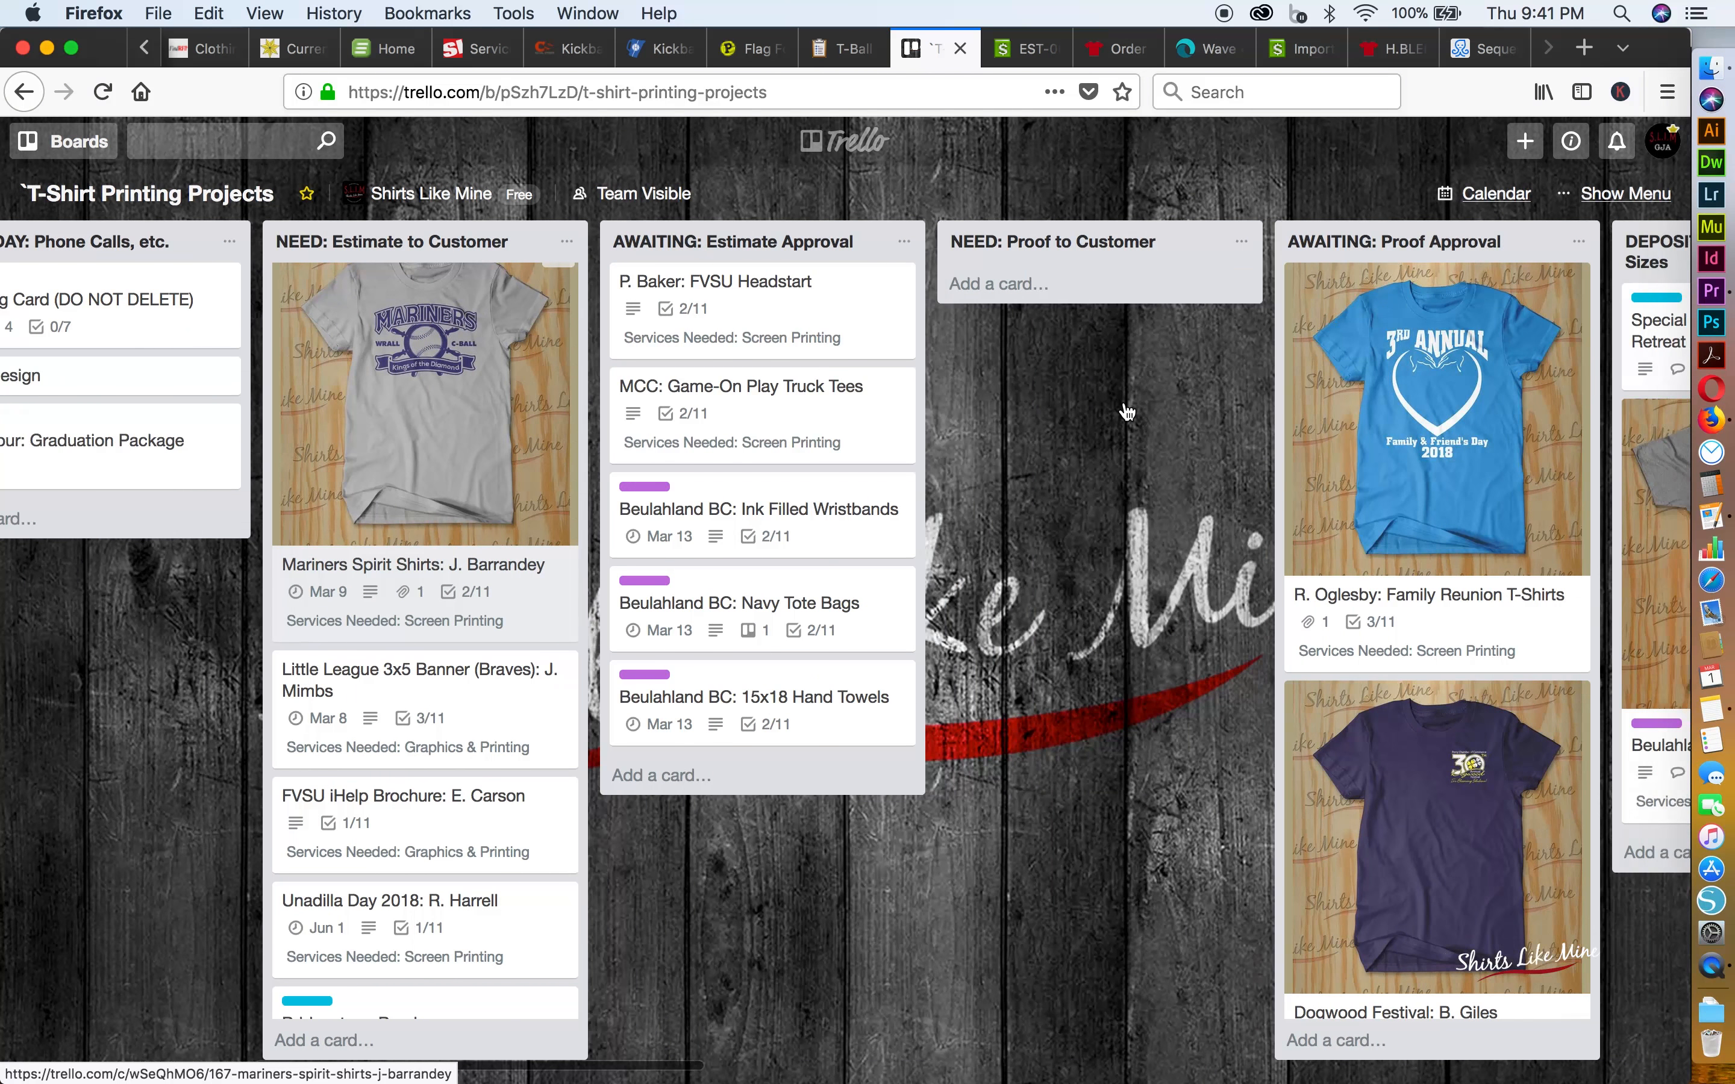
pyautogui.hscroll(10, 1128, 413)
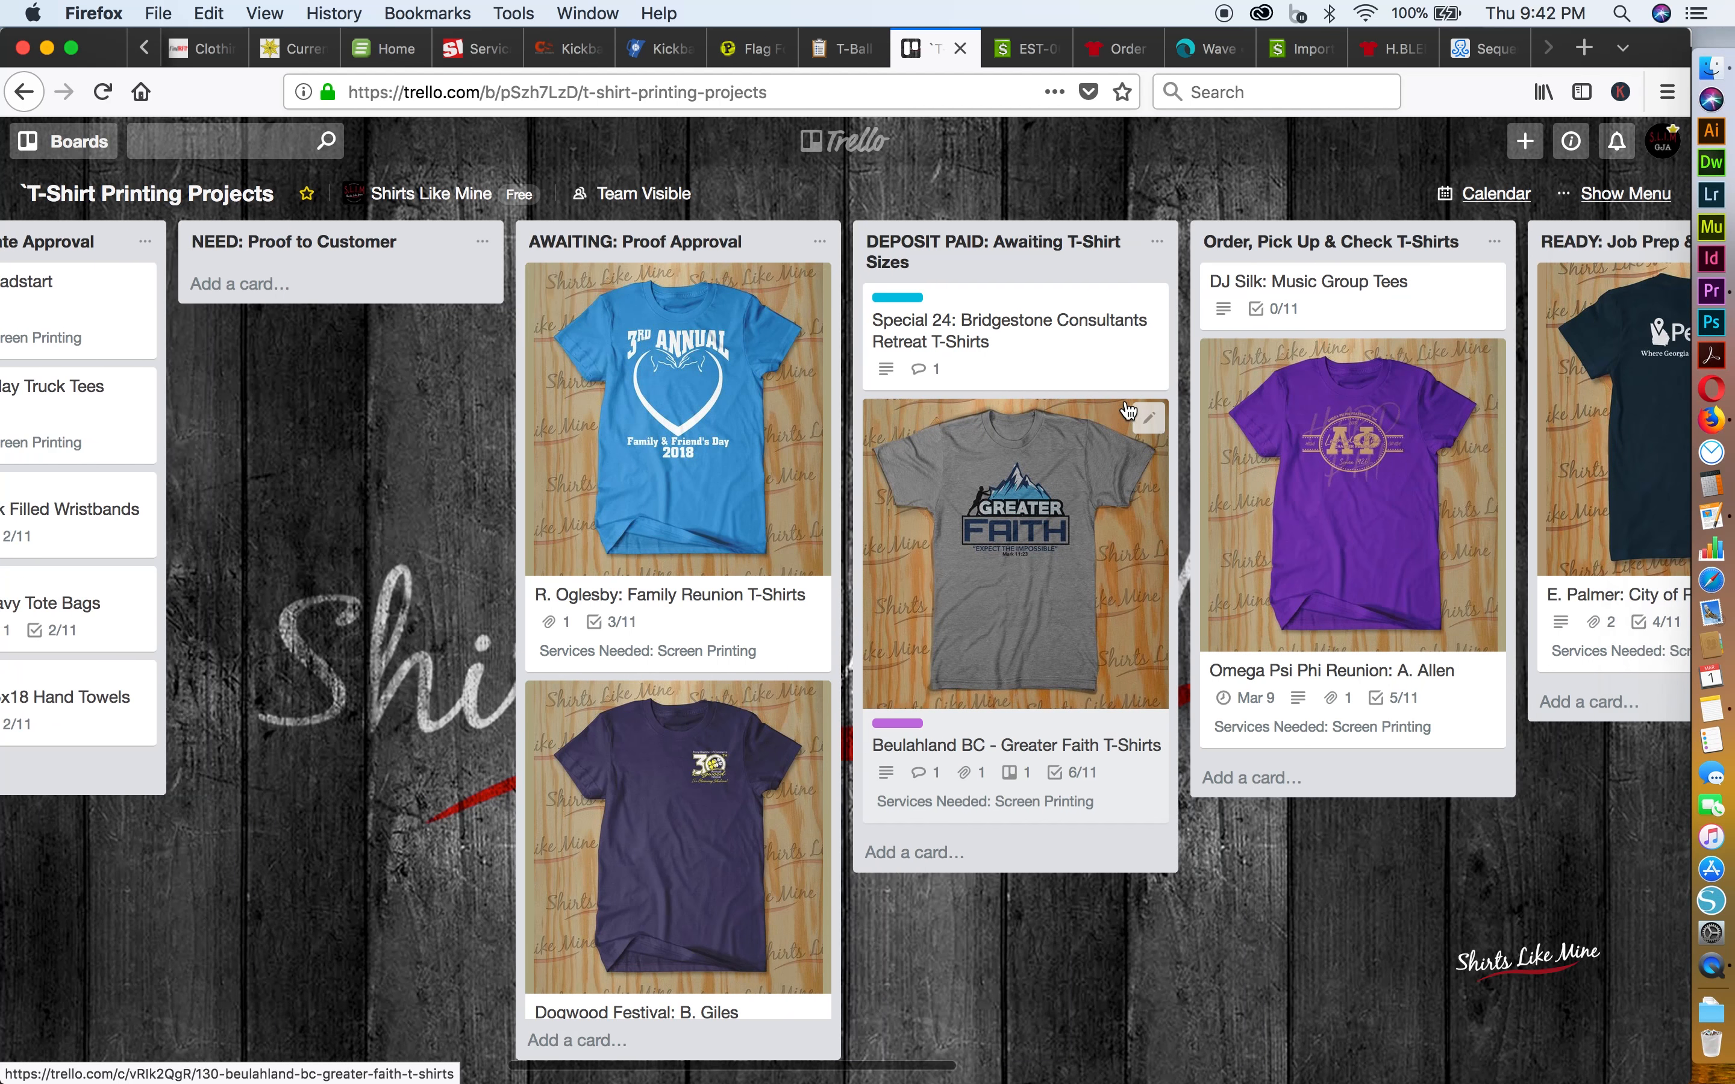
pyautogui.hscroll(20, 1128, 412)
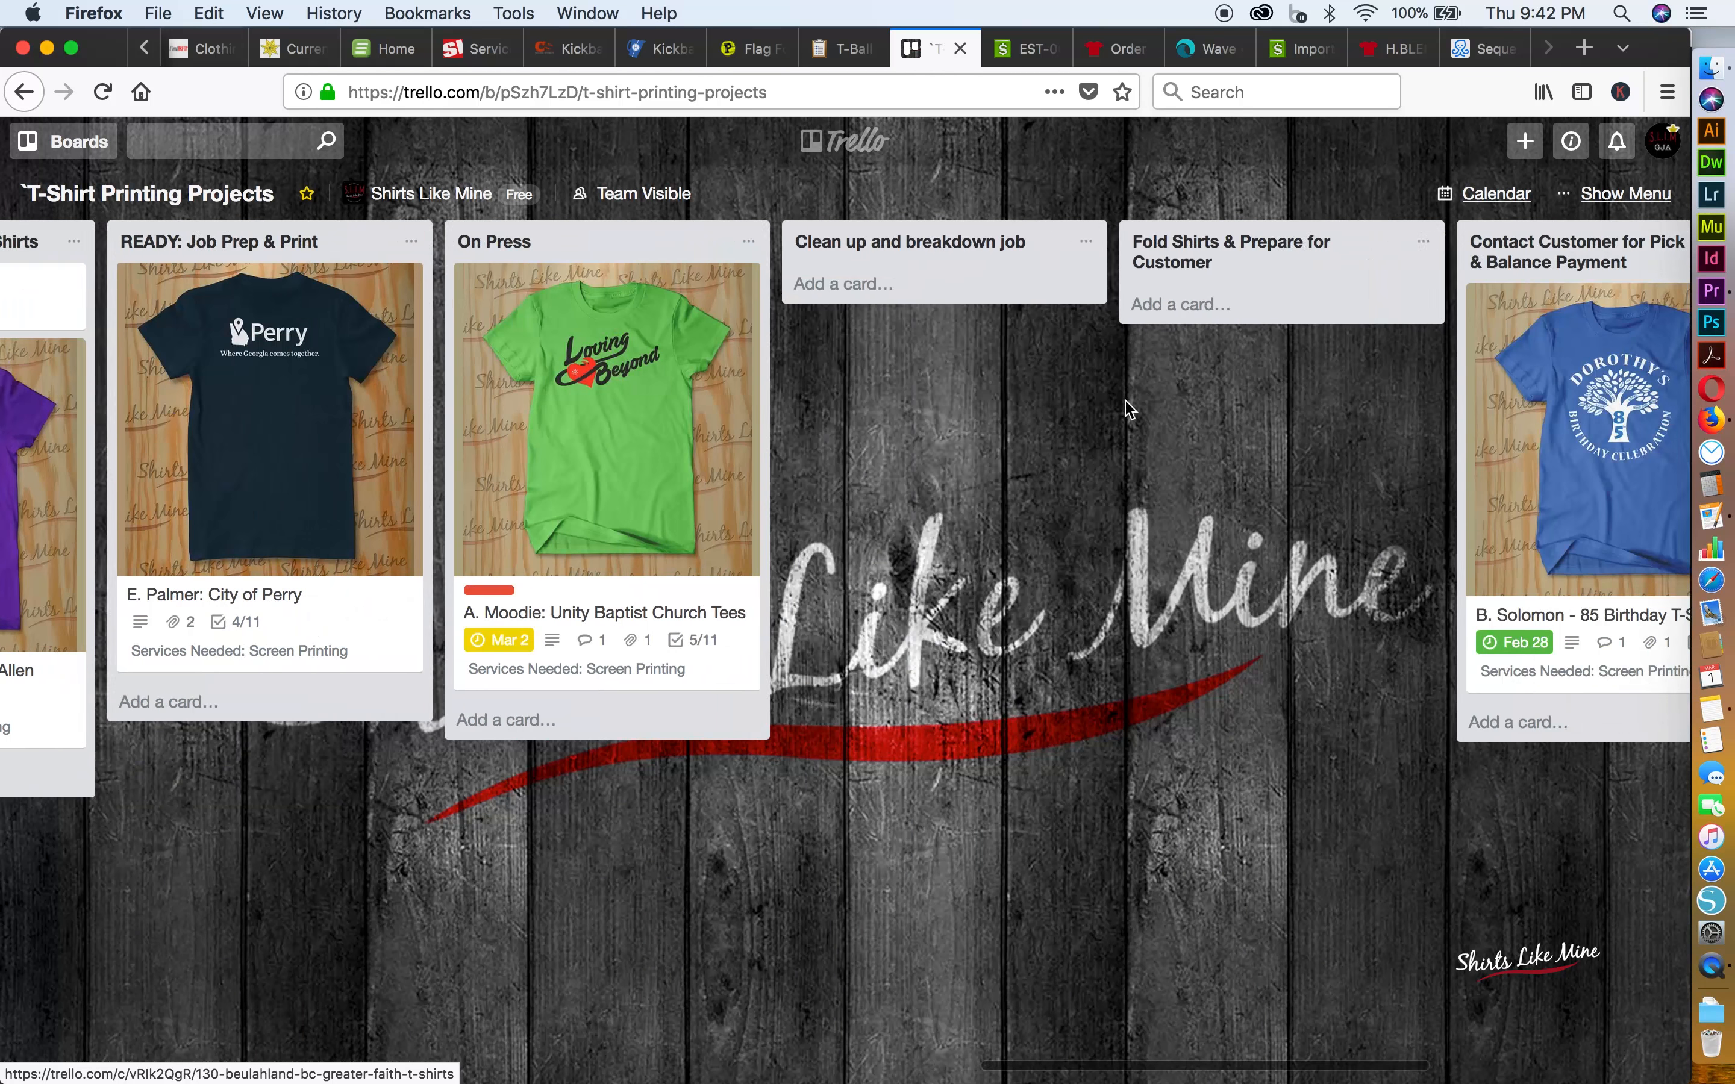
pyautogui.hscroll(13, 1127, 412)
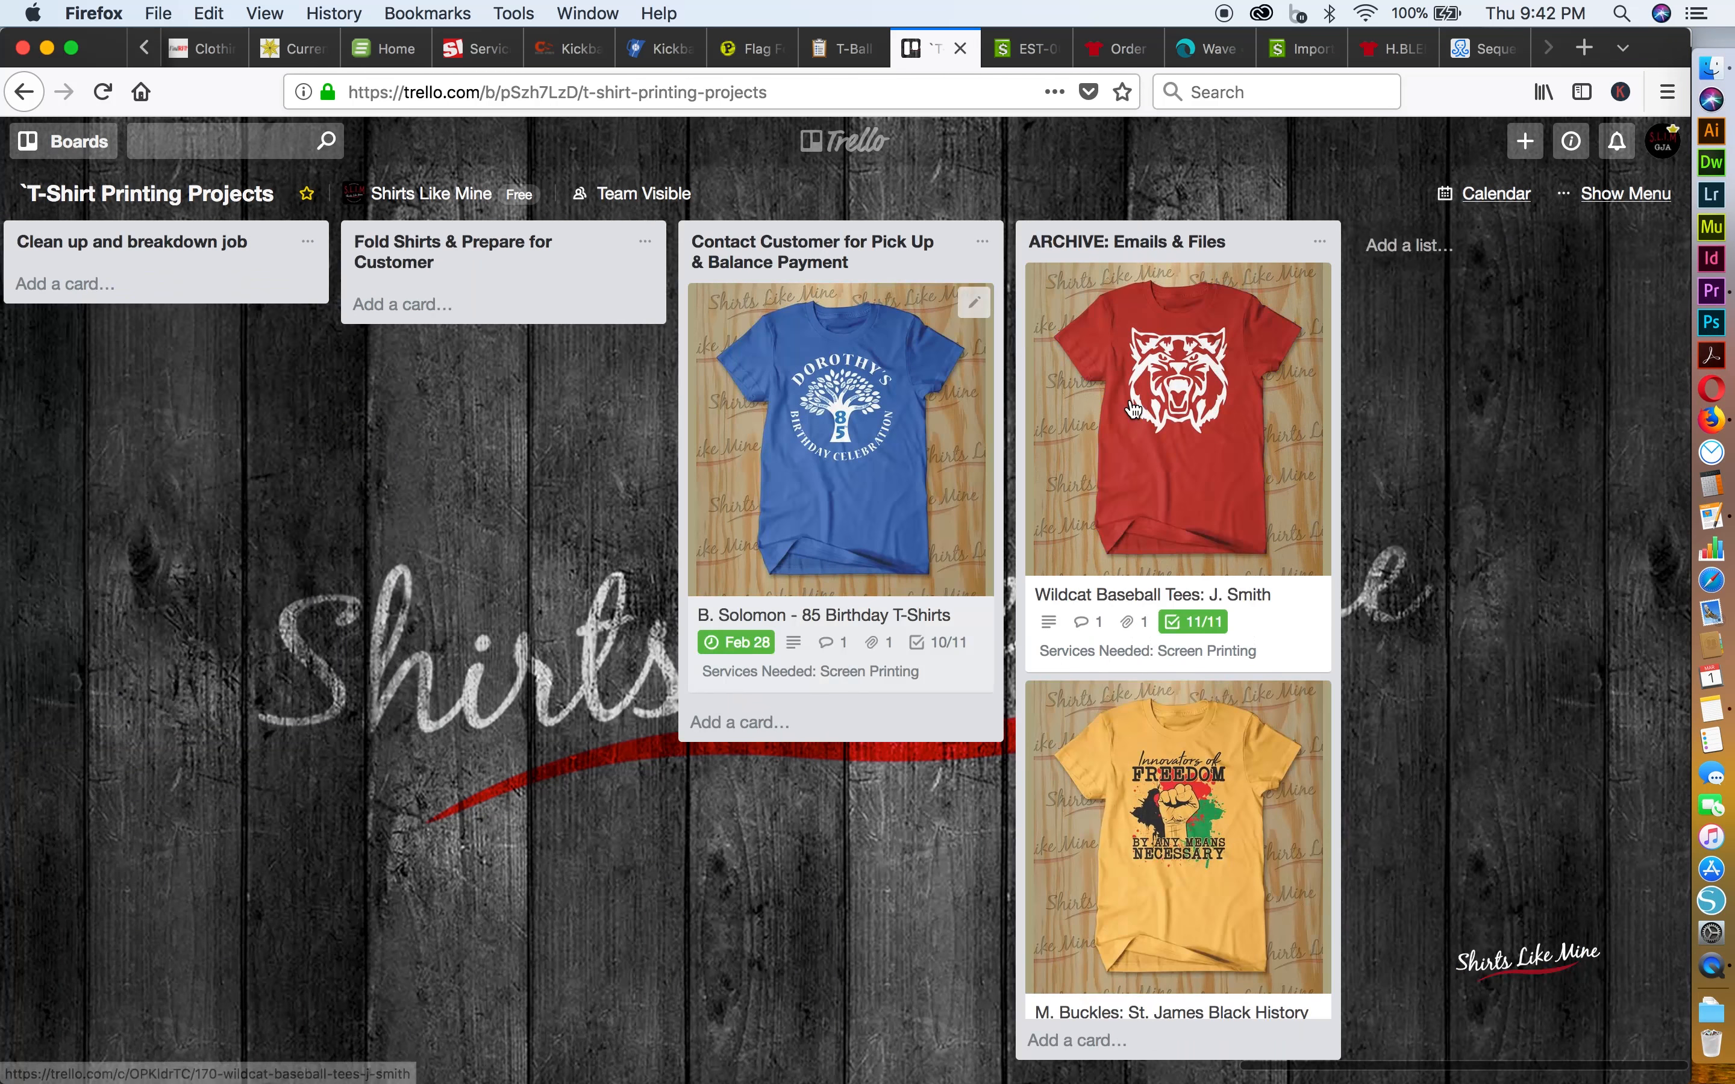
# Open the archived-stage Wildcat Baseball Tees card and review its description, attachment, Production Checklist and activity
pyautogui.click(1197, 415)
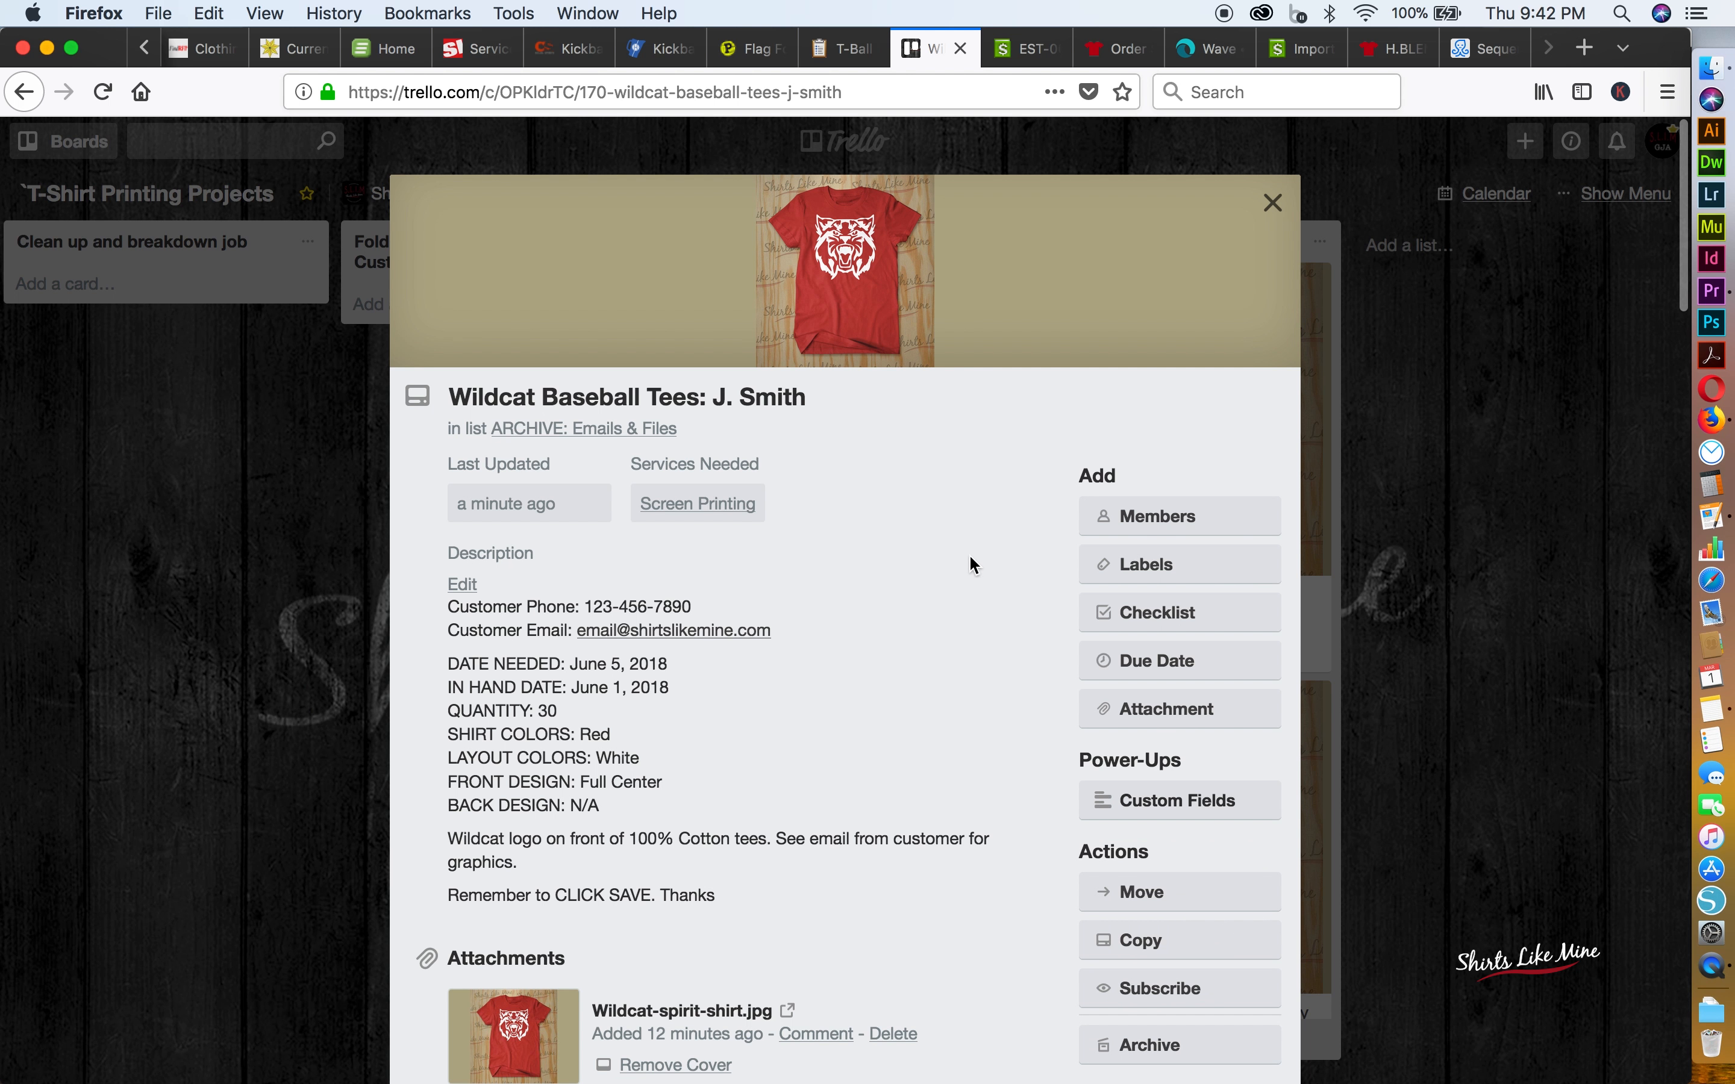
pyautogui.scroll(-1, 963, 567)
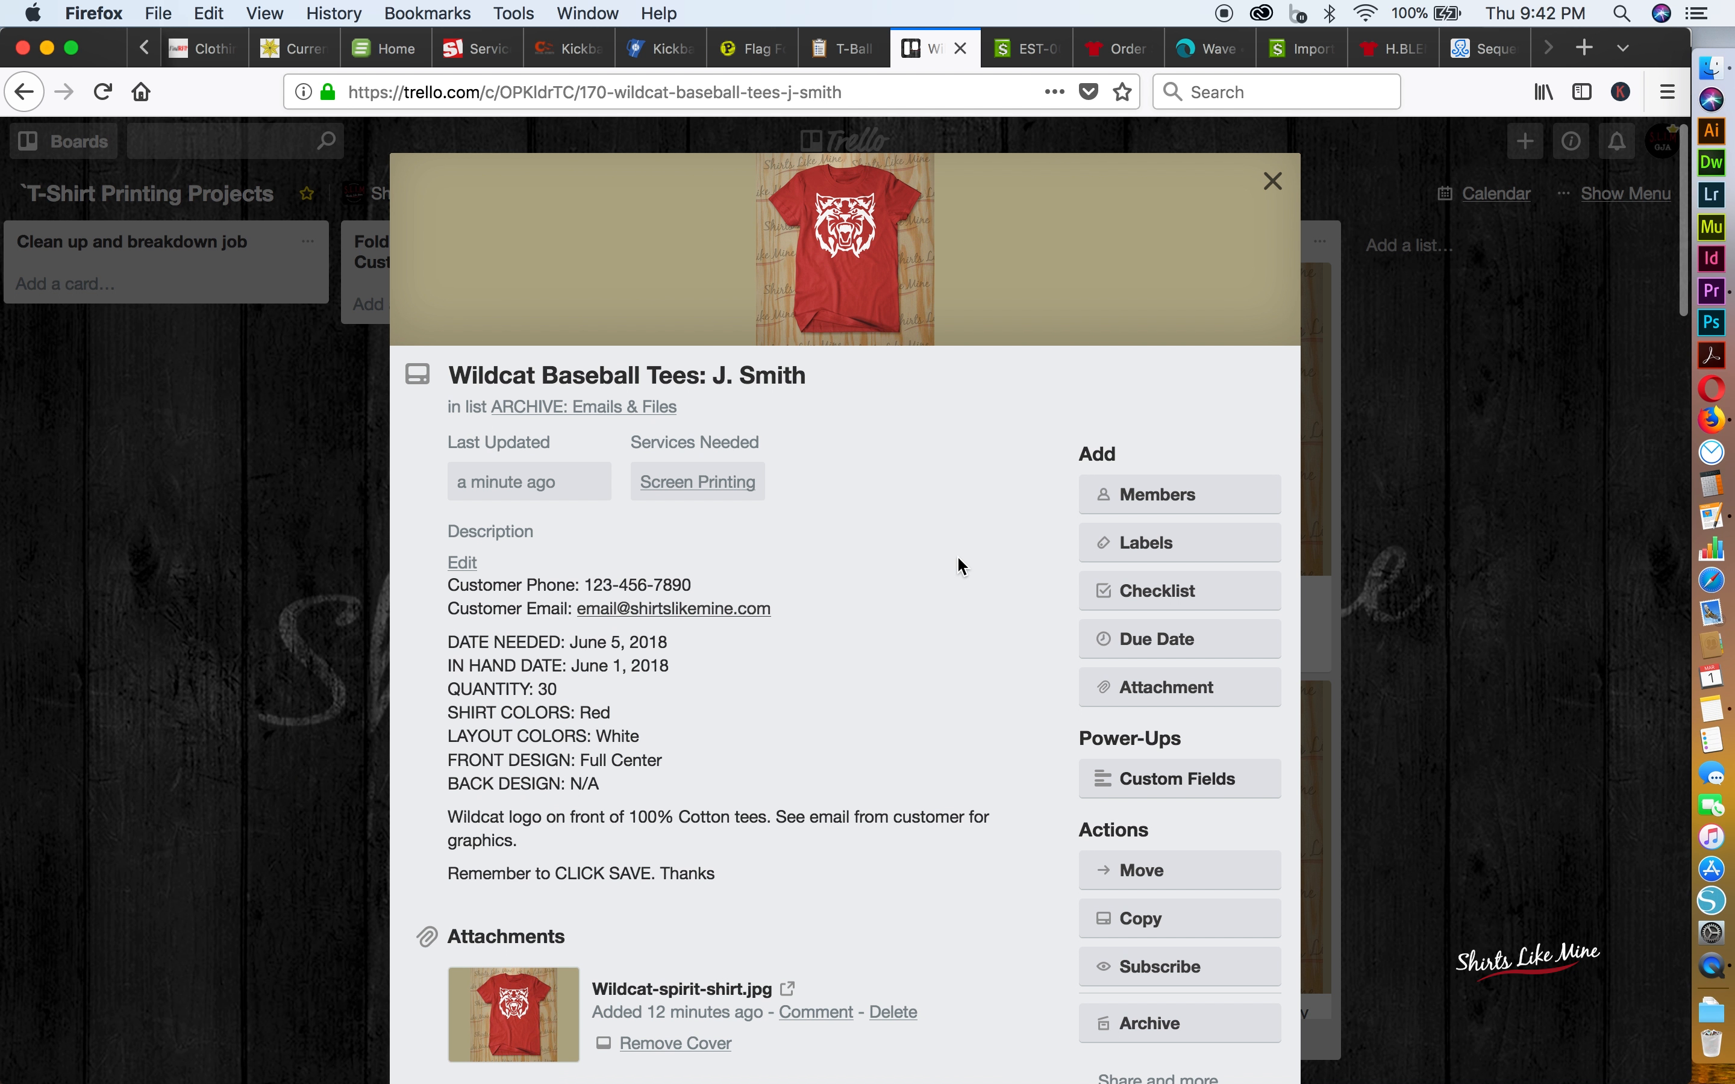
pyautogui.scroll(-5, 962, 566)
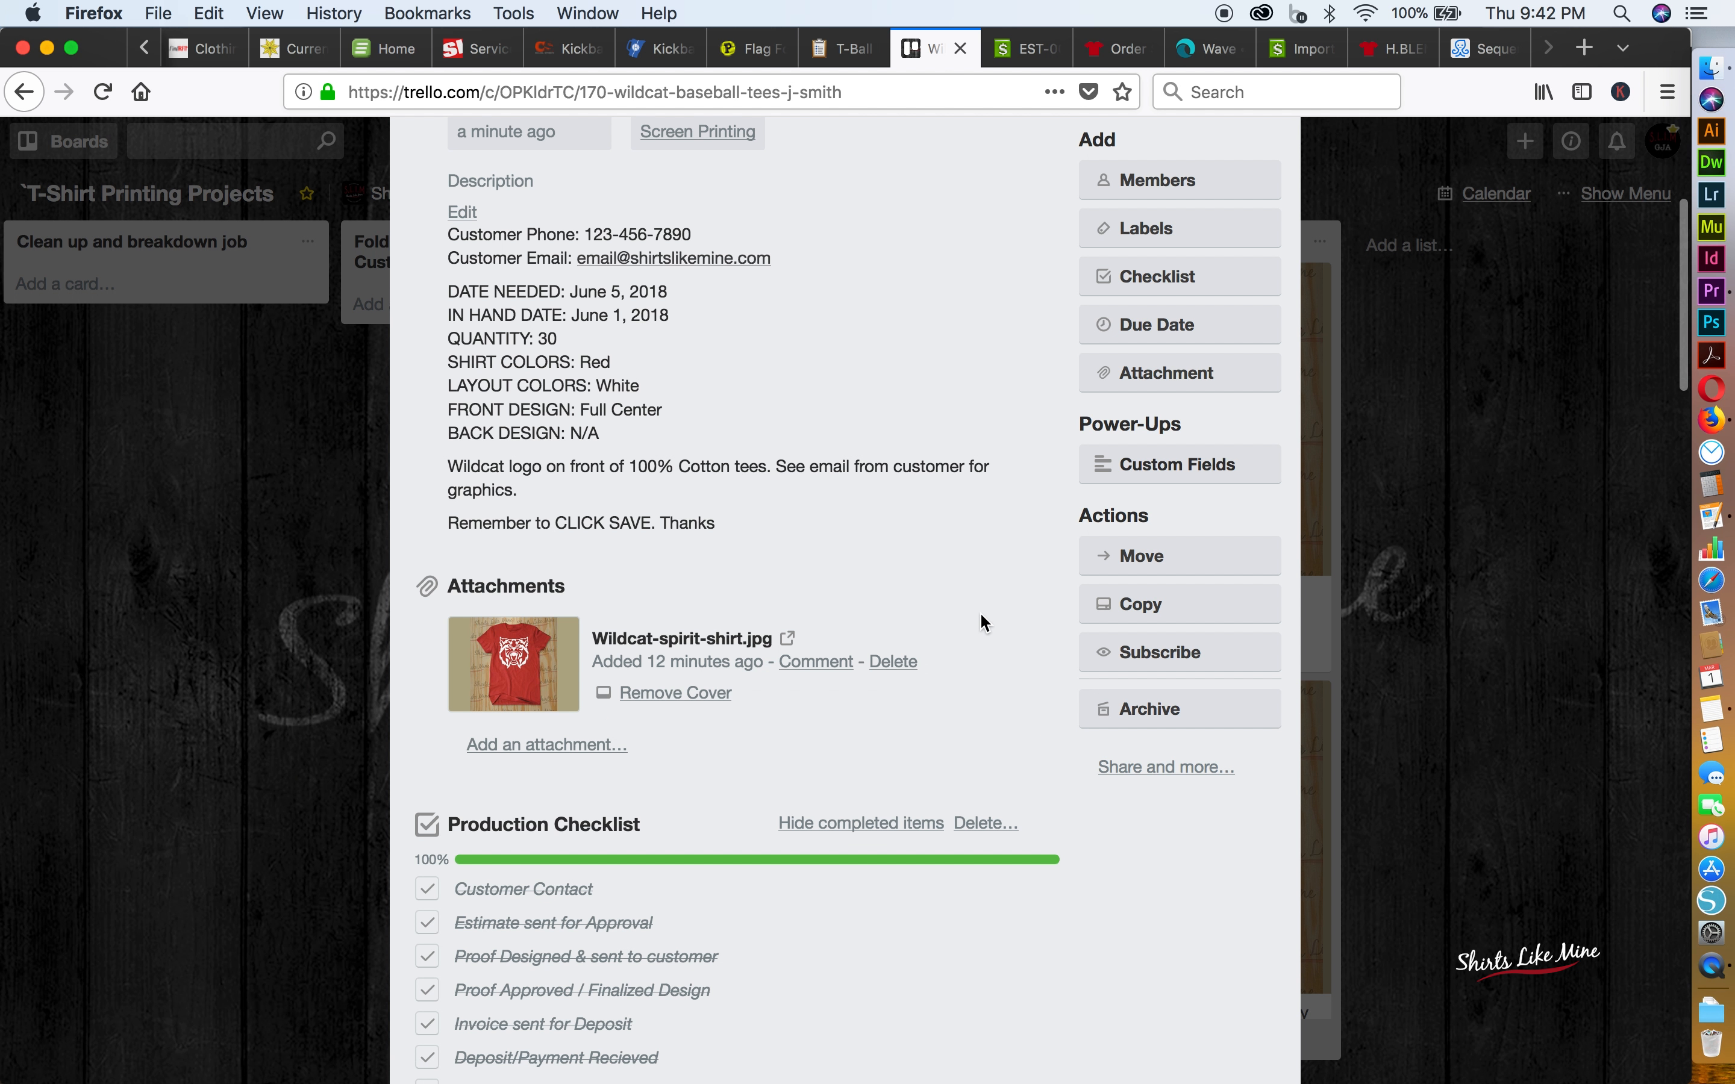
pyautogui.scroll(-6, 982, 617)
pyautogui.scroll(-4, 985, 624)
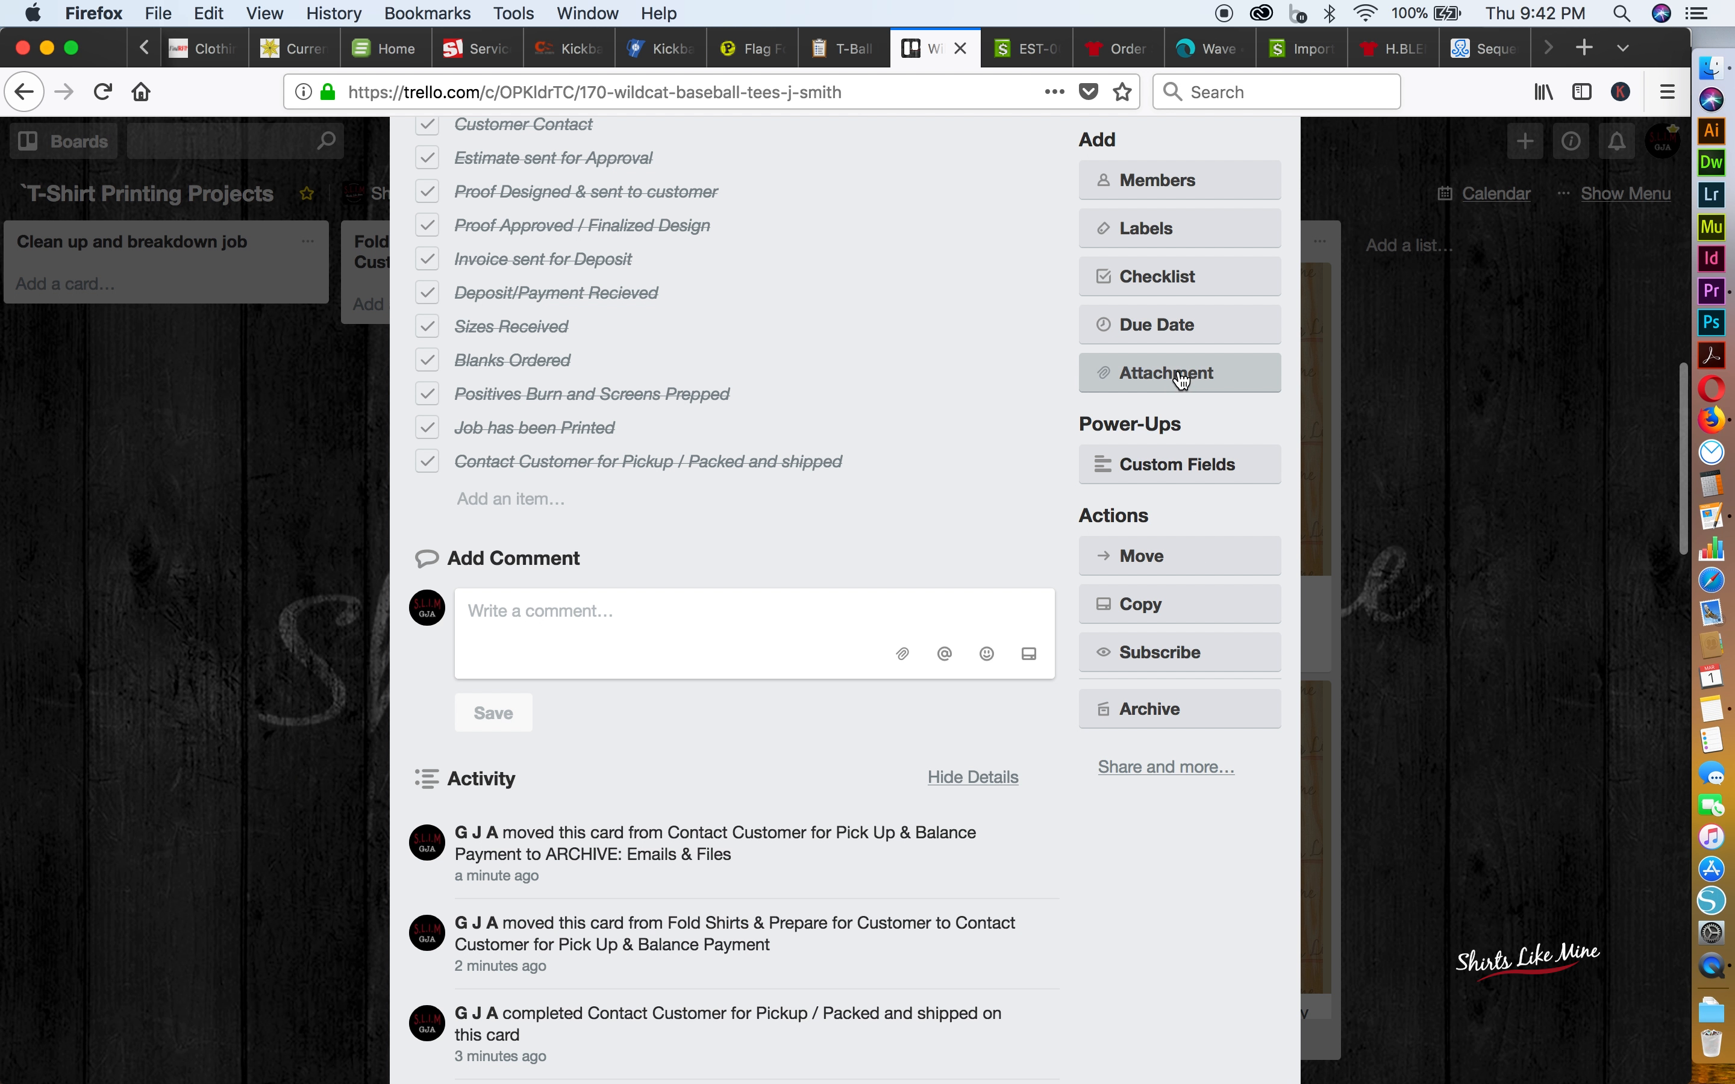
# Examine the card's print, export, link, embed and email sharing options, and close them
pyautogui.click(1147, 768)
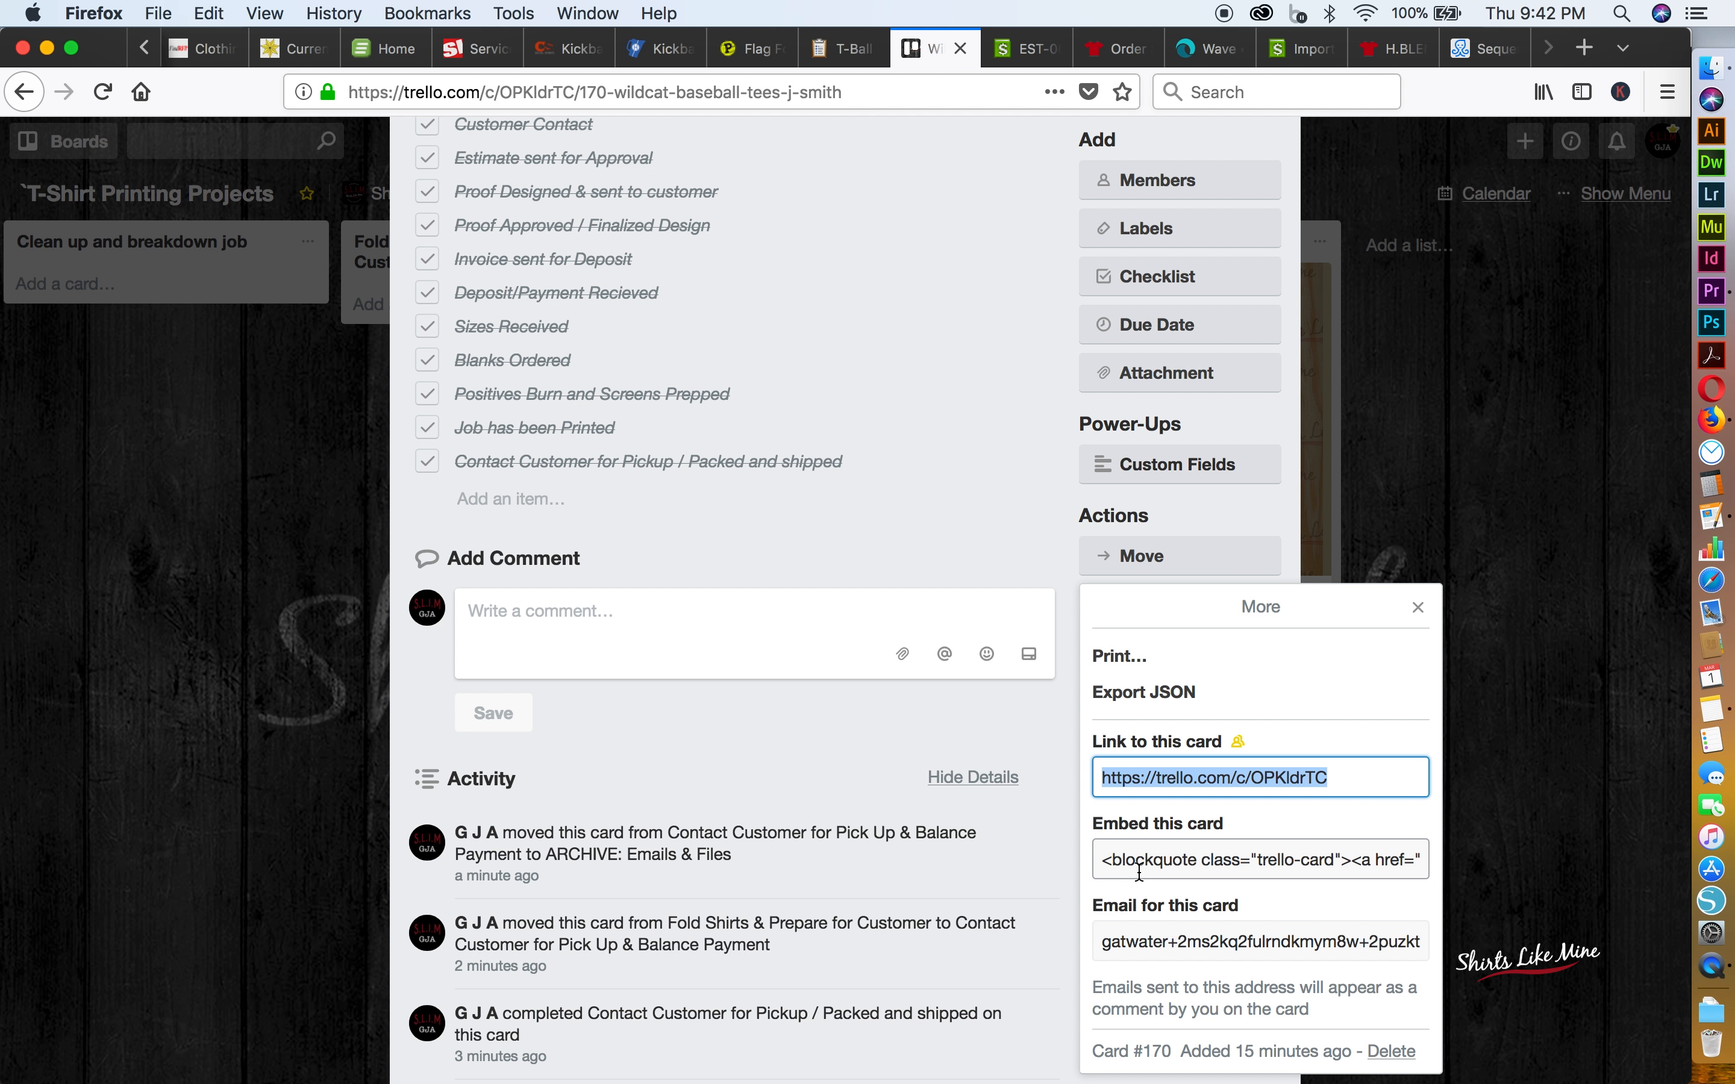
pyautogui.hscroll(2, 1140, 873)
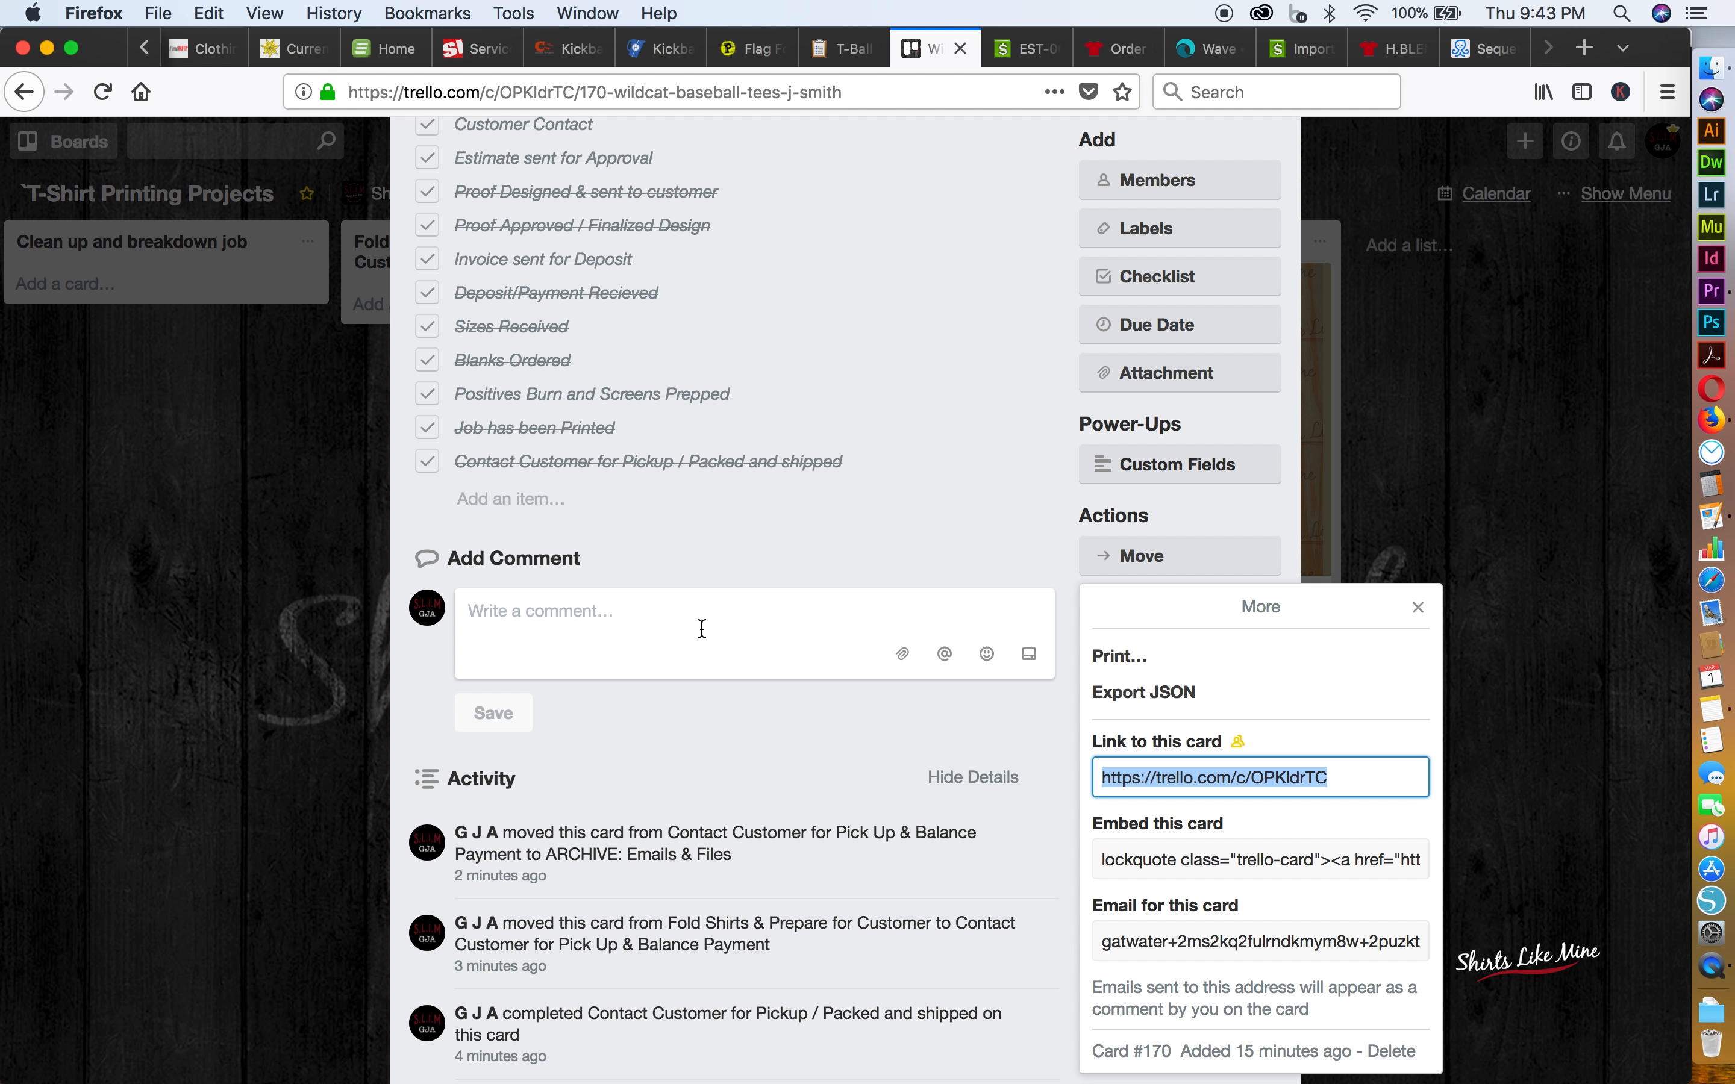
pyautogui.click(1041, 531)
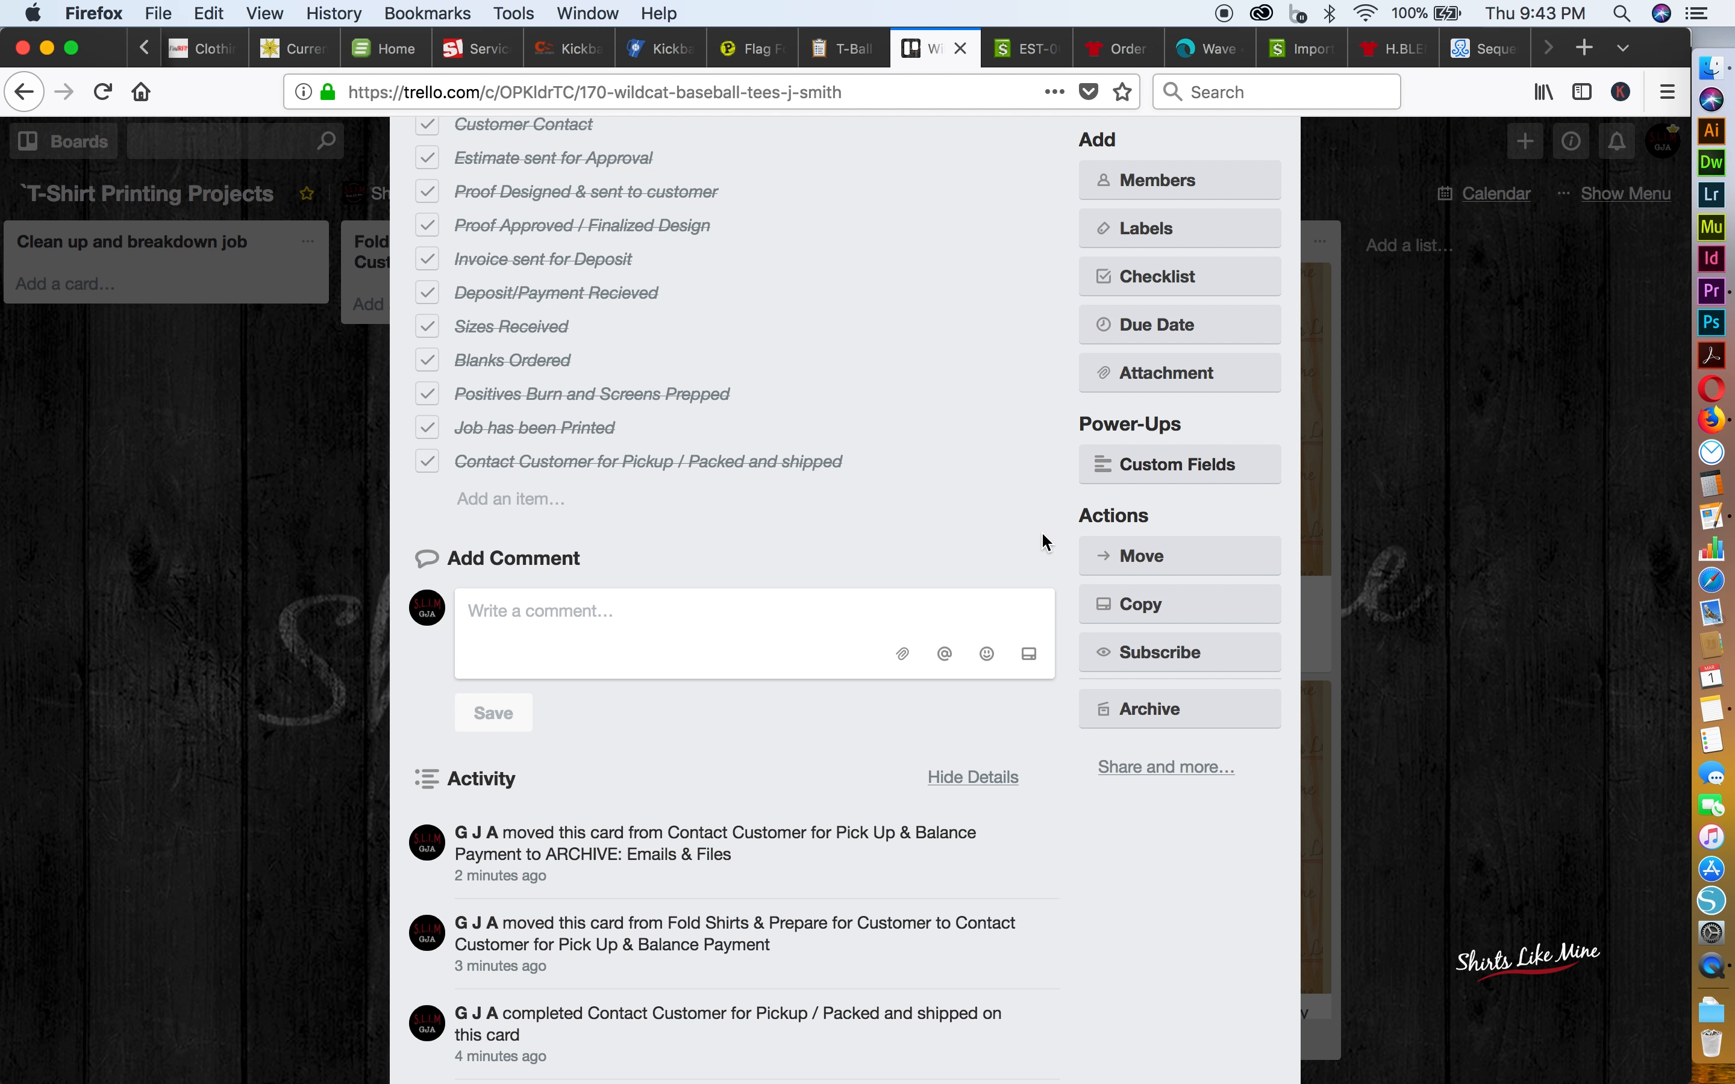
# Archive the Wildcat Baseball Tees card and close its details
pyautogui.click(1184, 726)
pyautogui.click(1524, 656)
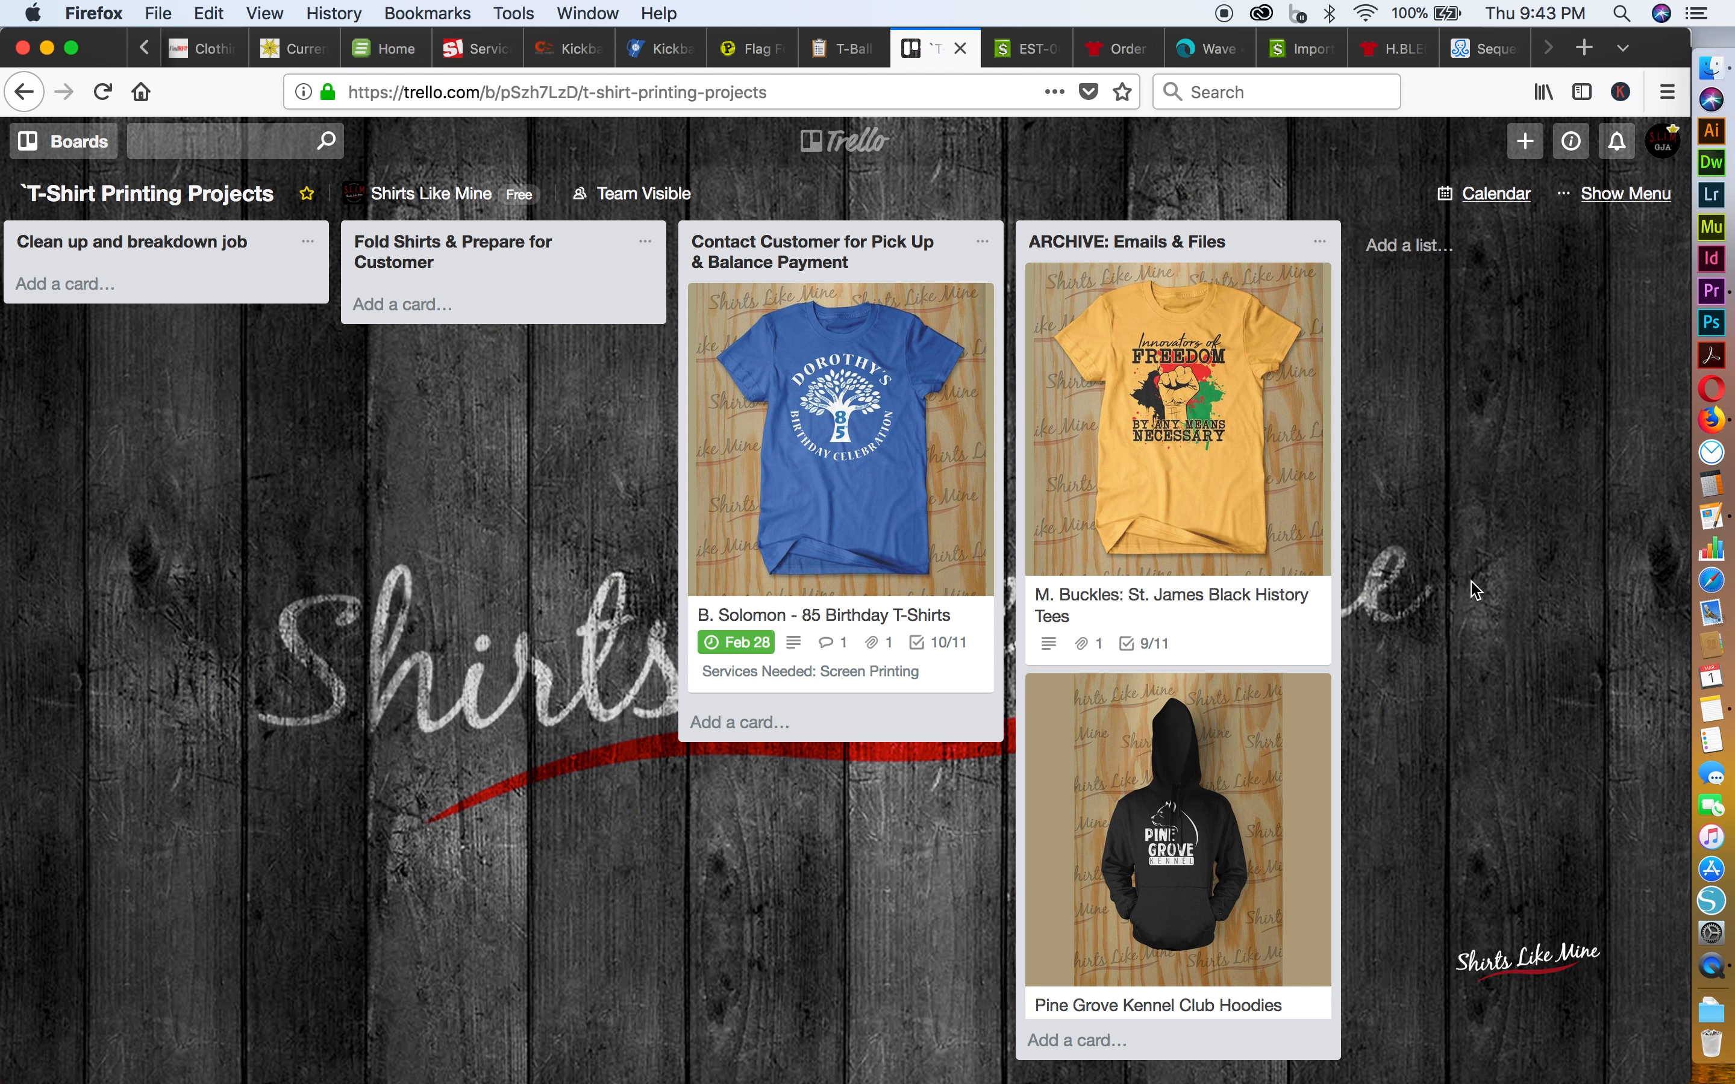
# Look up the Wildcat Baseball Tees card among the board's archived items, and close the archive view
pyautogui.hscroll(-3, 1470, 590)
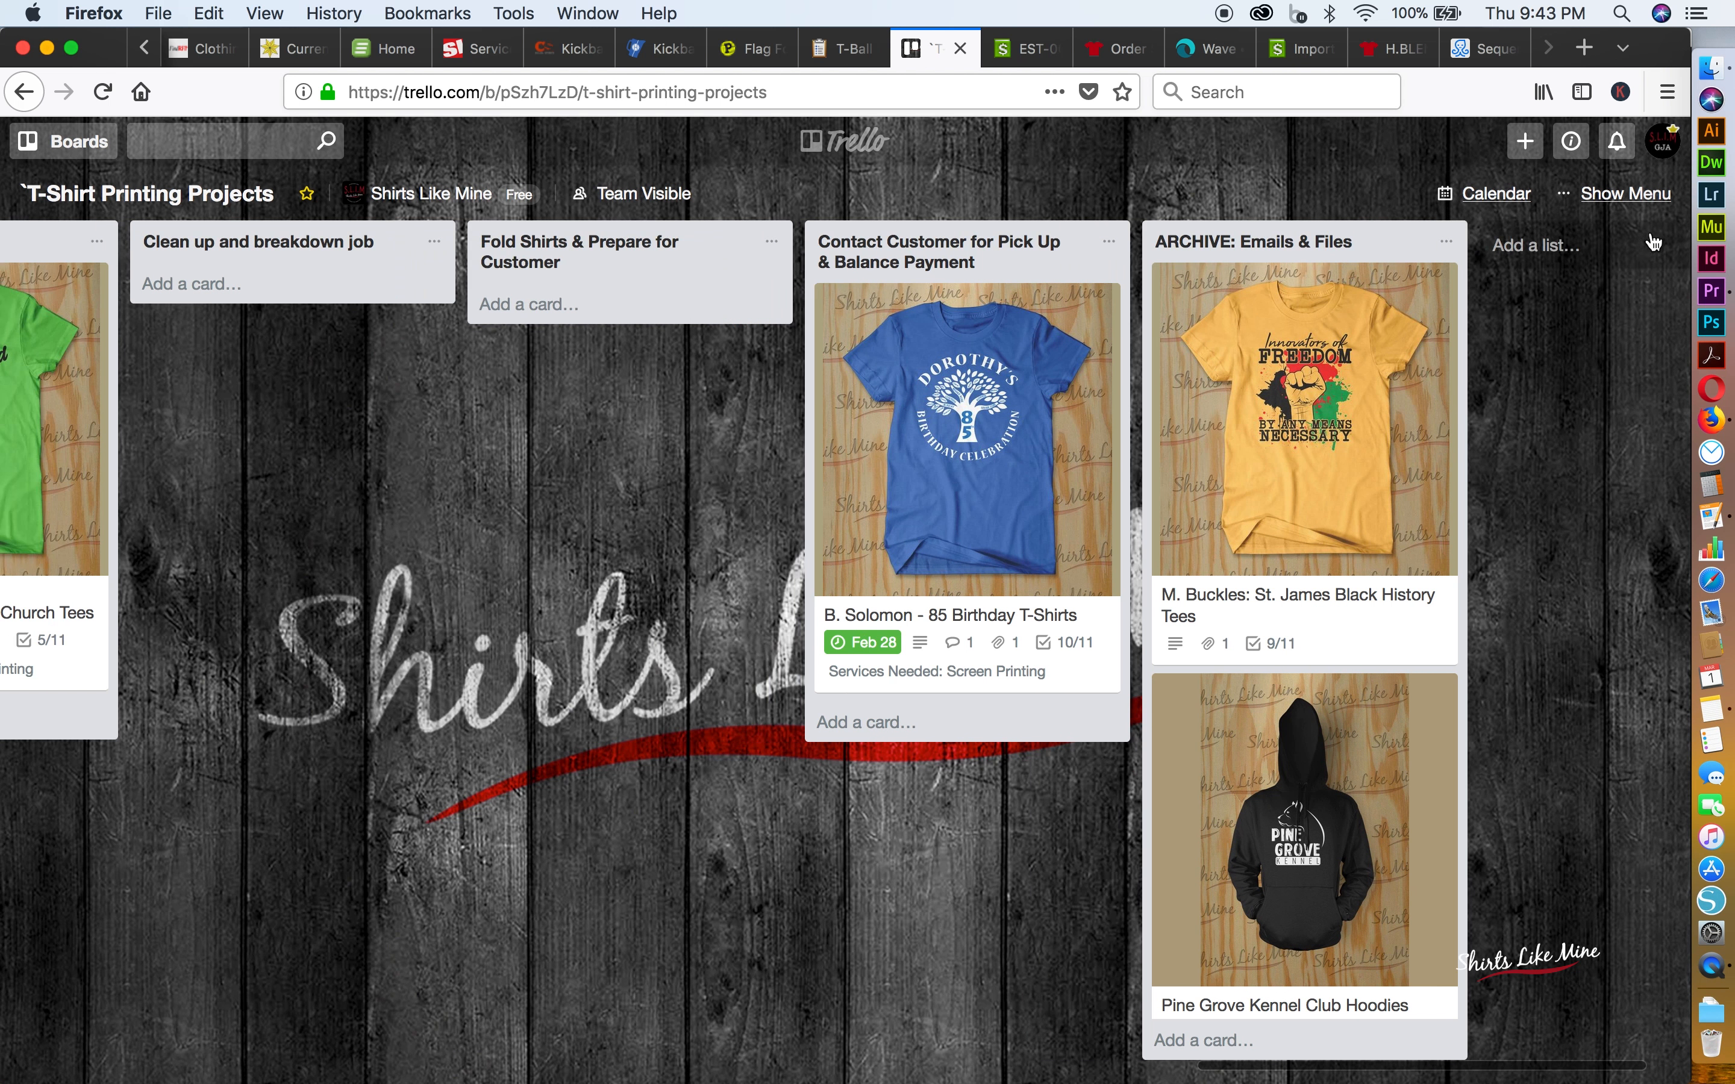
pyautogui.click(1632, 195)
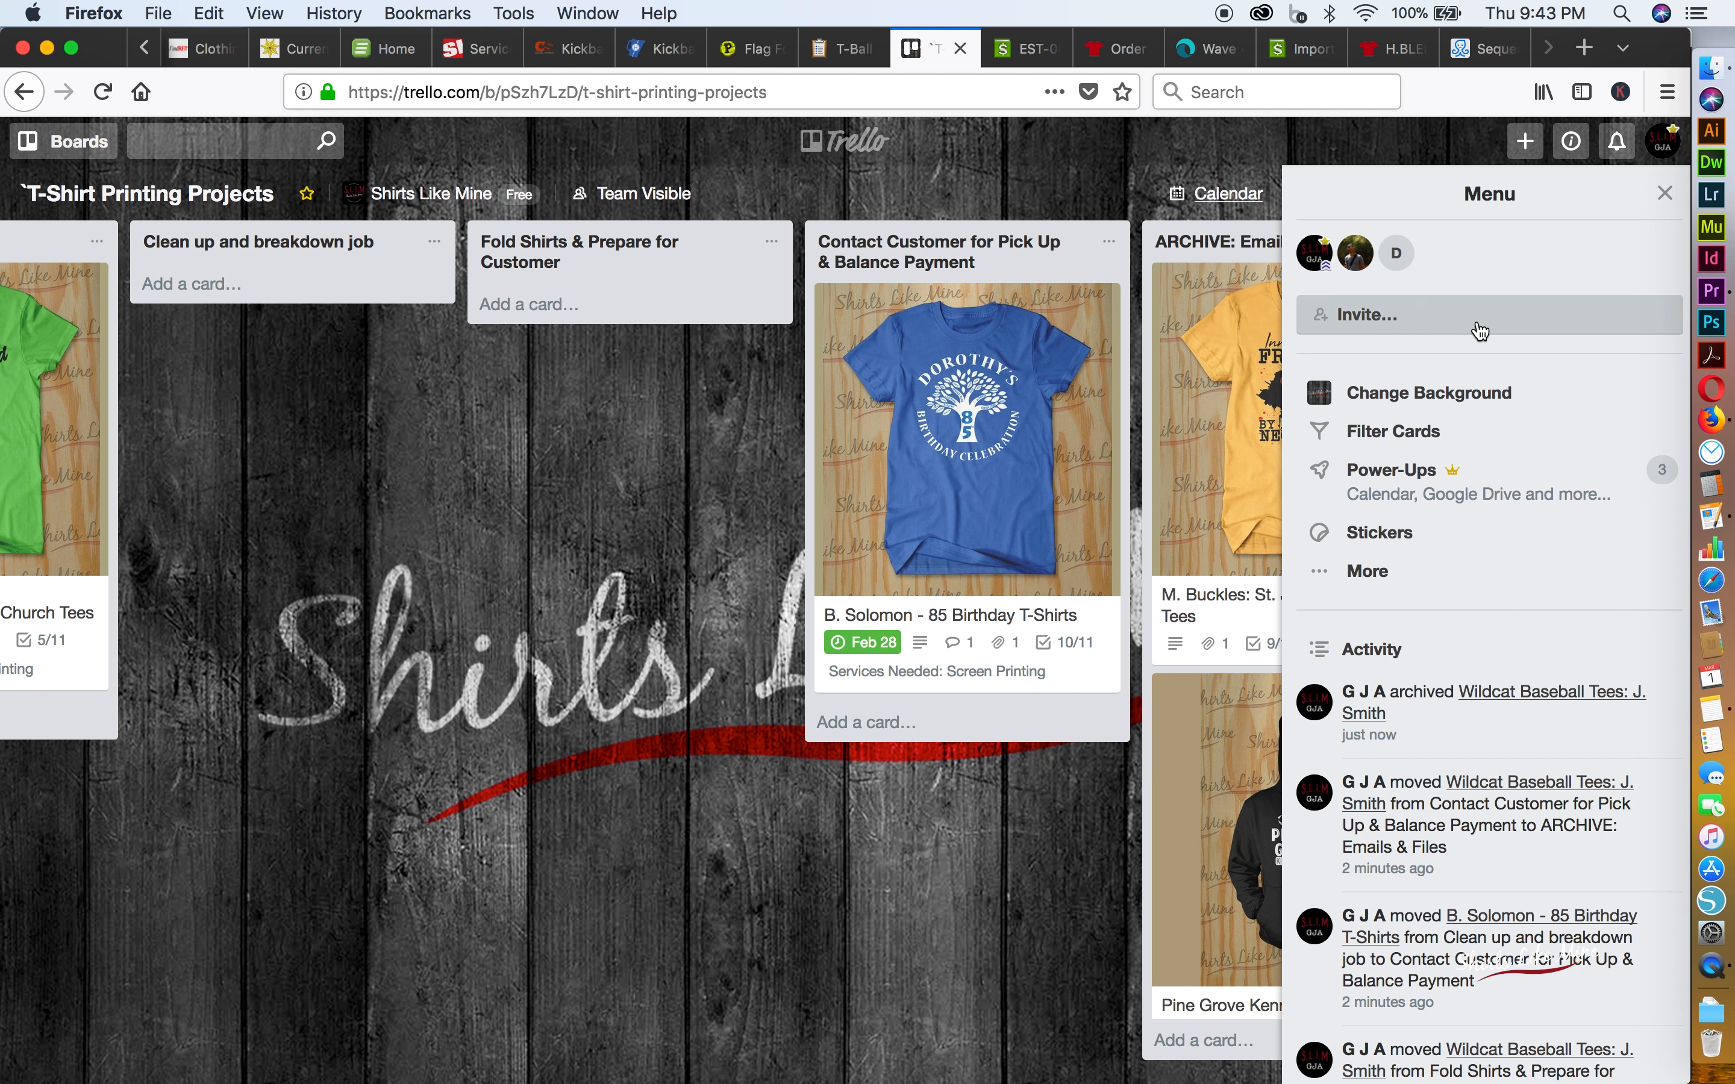
pyautogui.click(1369, 572)
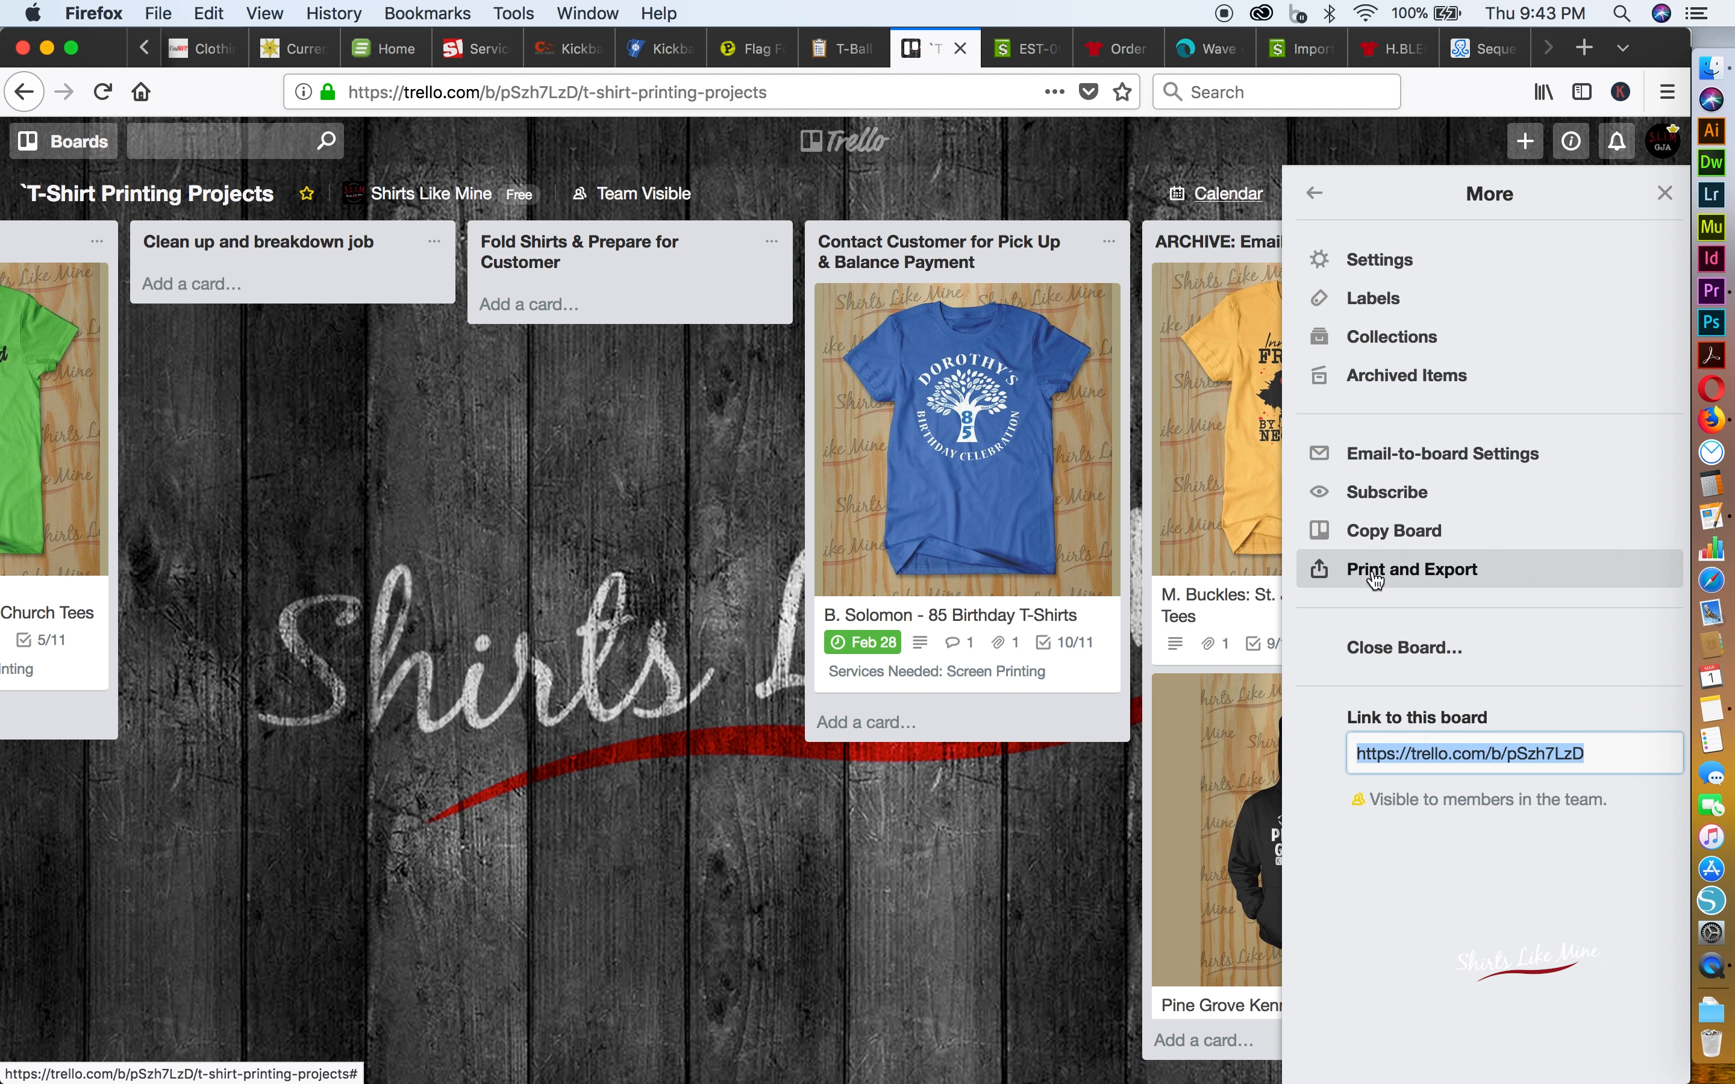
pyautogui.click(1391, 376)
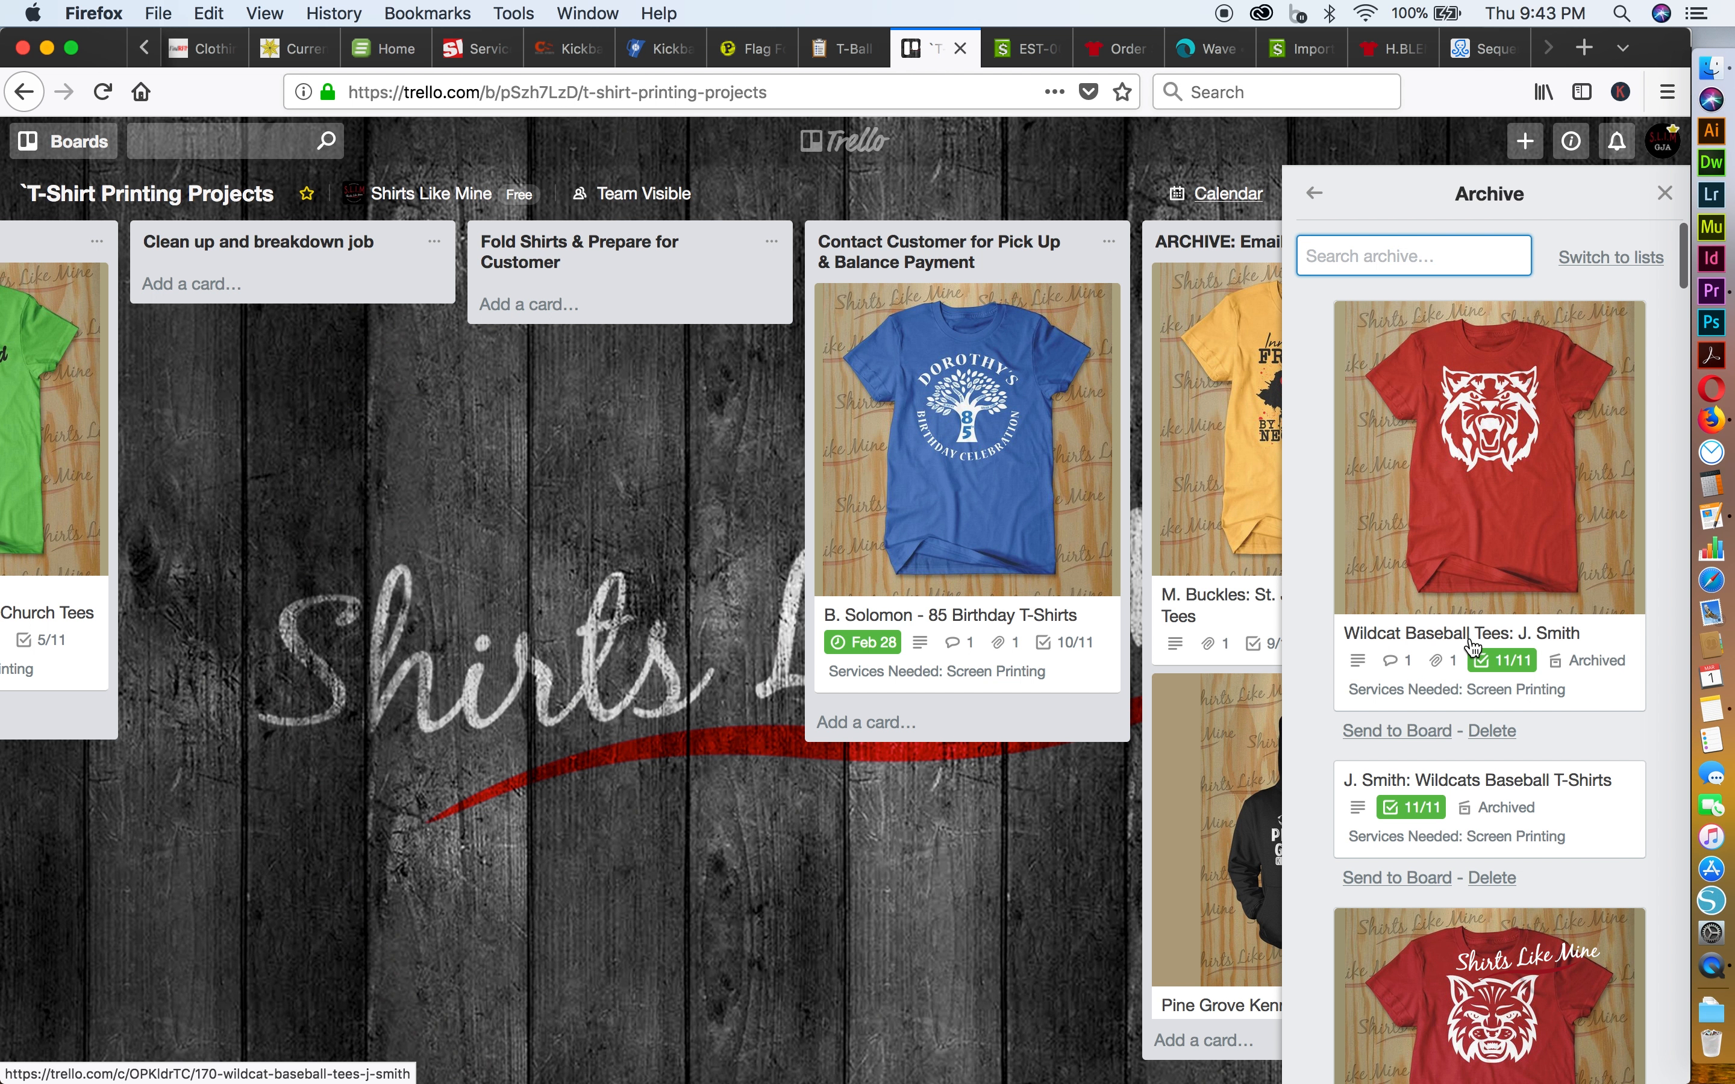
pyautogui.scroll(-2, 1470, 649)
pyautogui.scroll(2, 1475, 649)
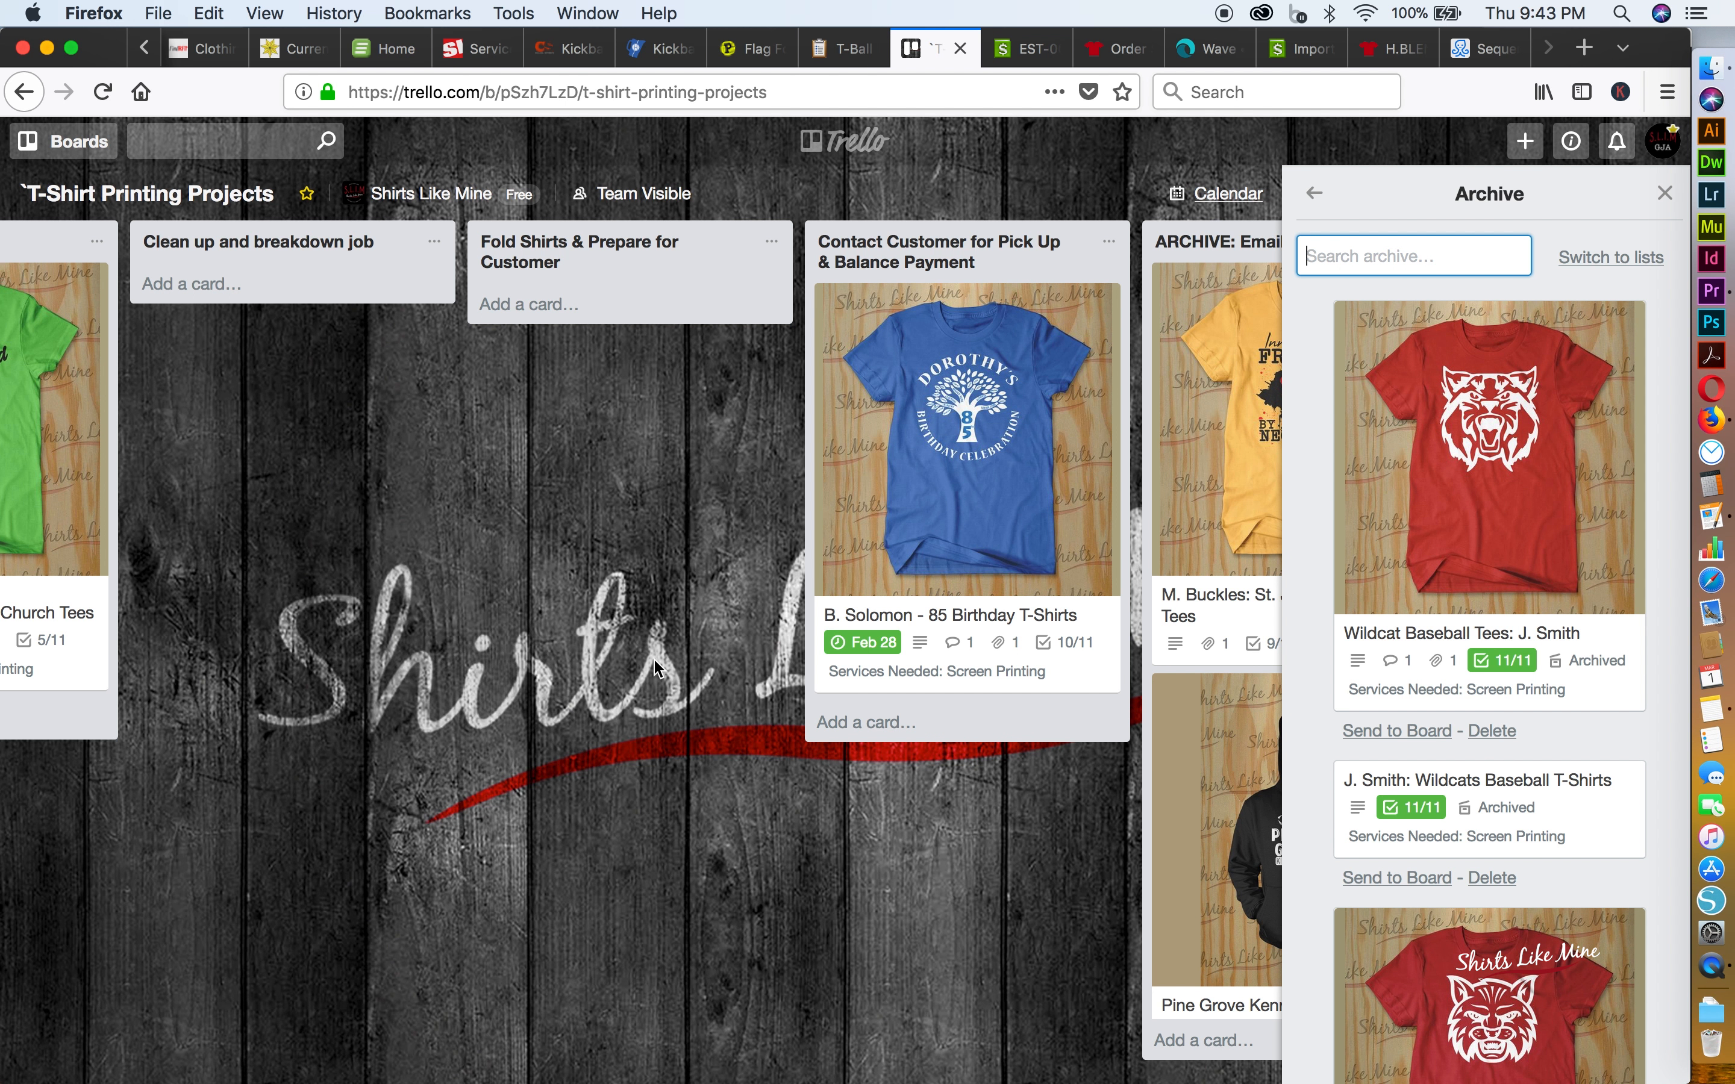
pyautogui.click(1665, 193)
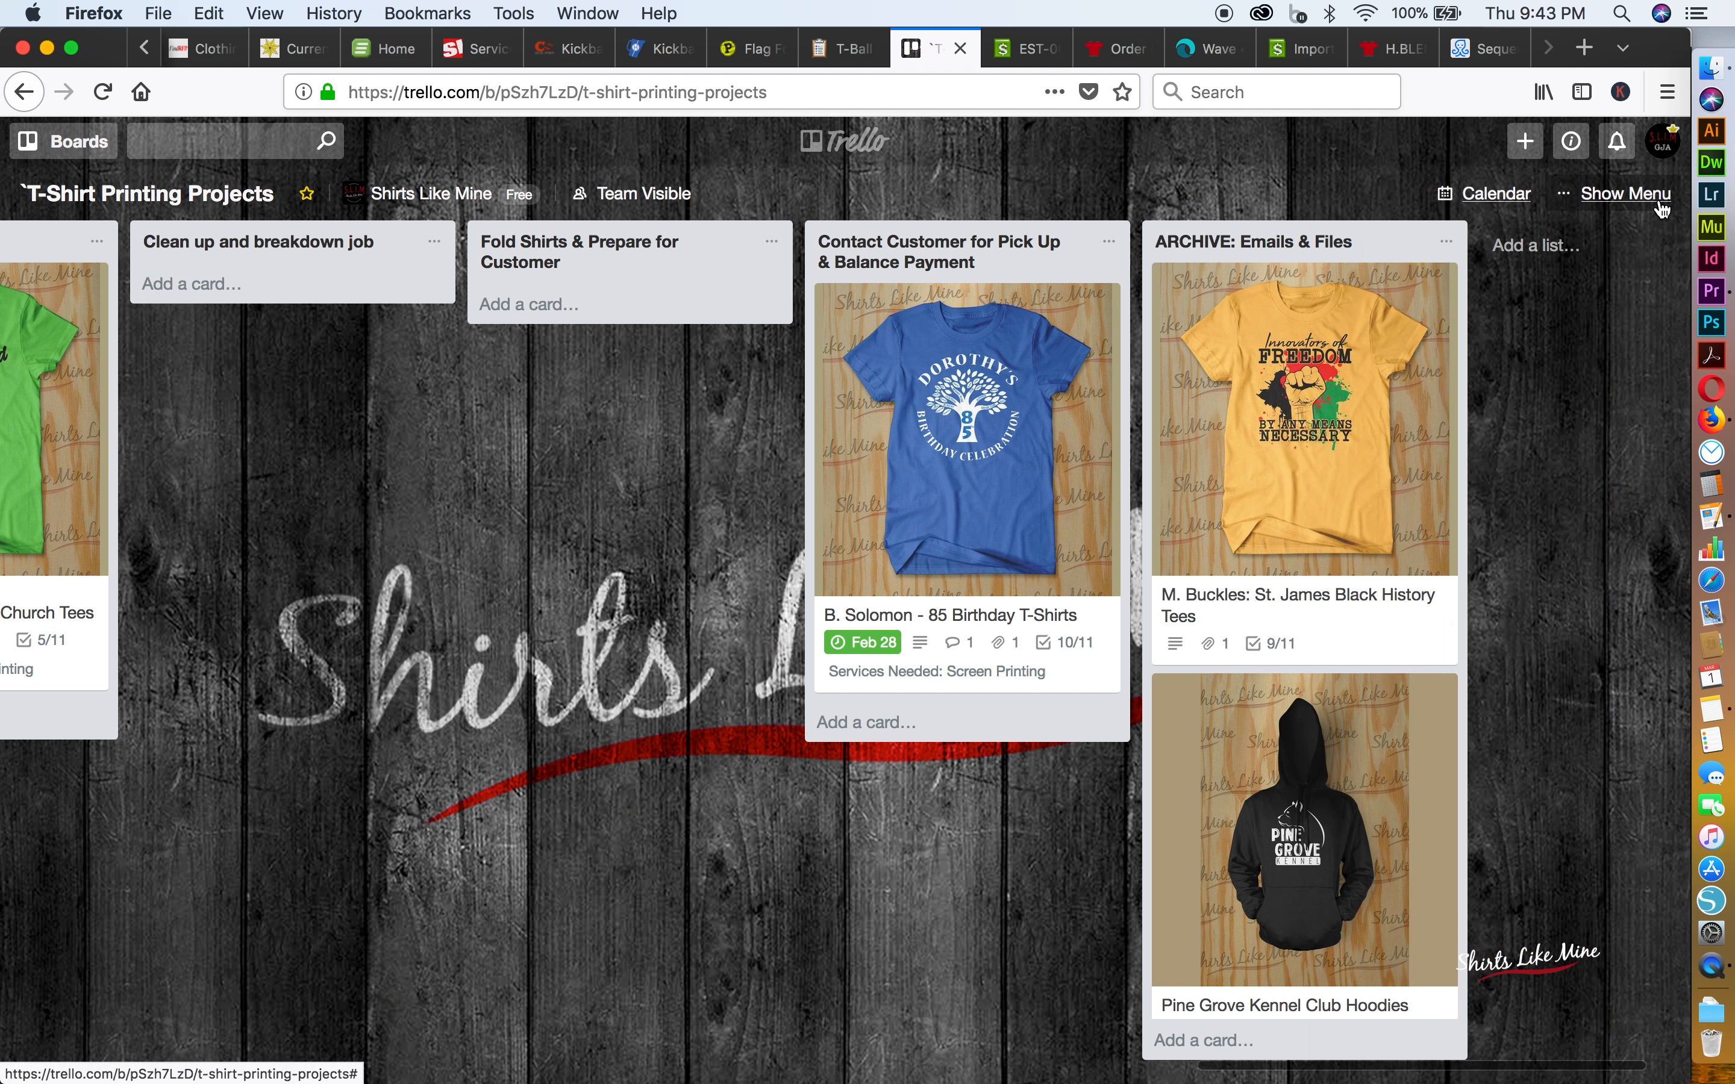
# Look back over the active jobs in the board's lists, from On Press to the DO TODAY list
pyautogui.hscroll(-15, 717, 460)
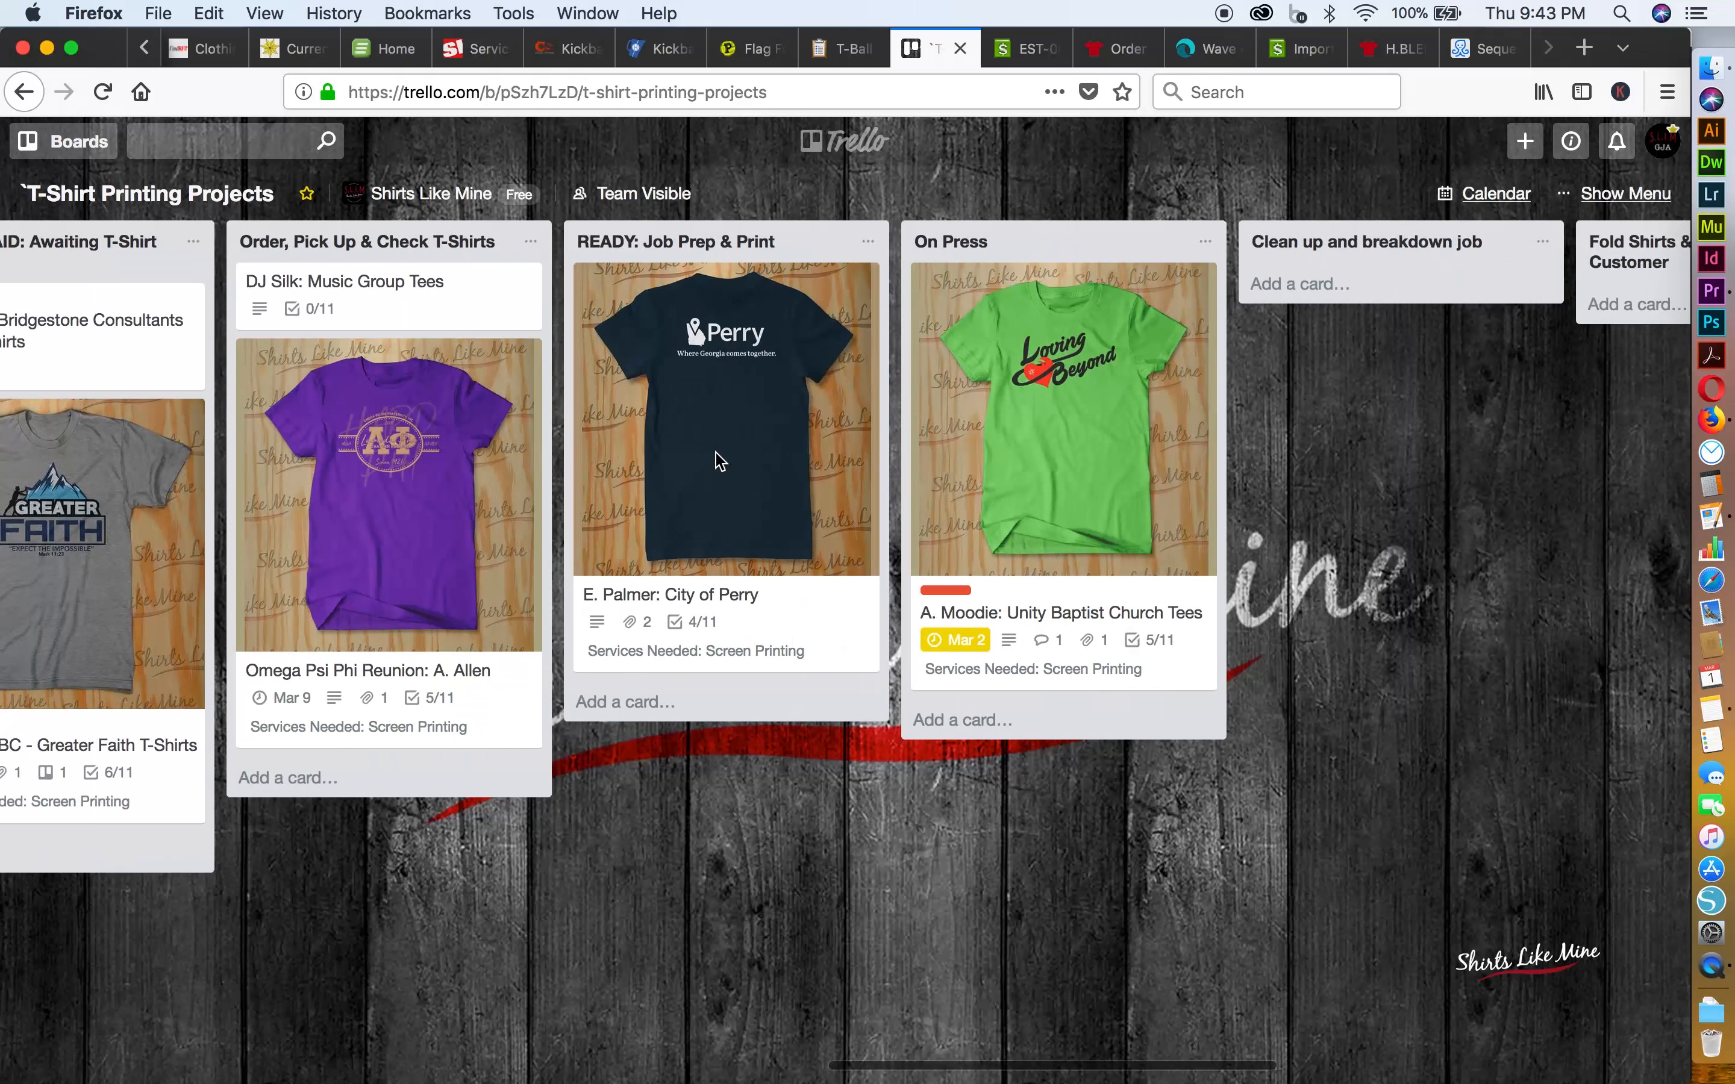
pyautogui.hscroll(-15, 721, 461)
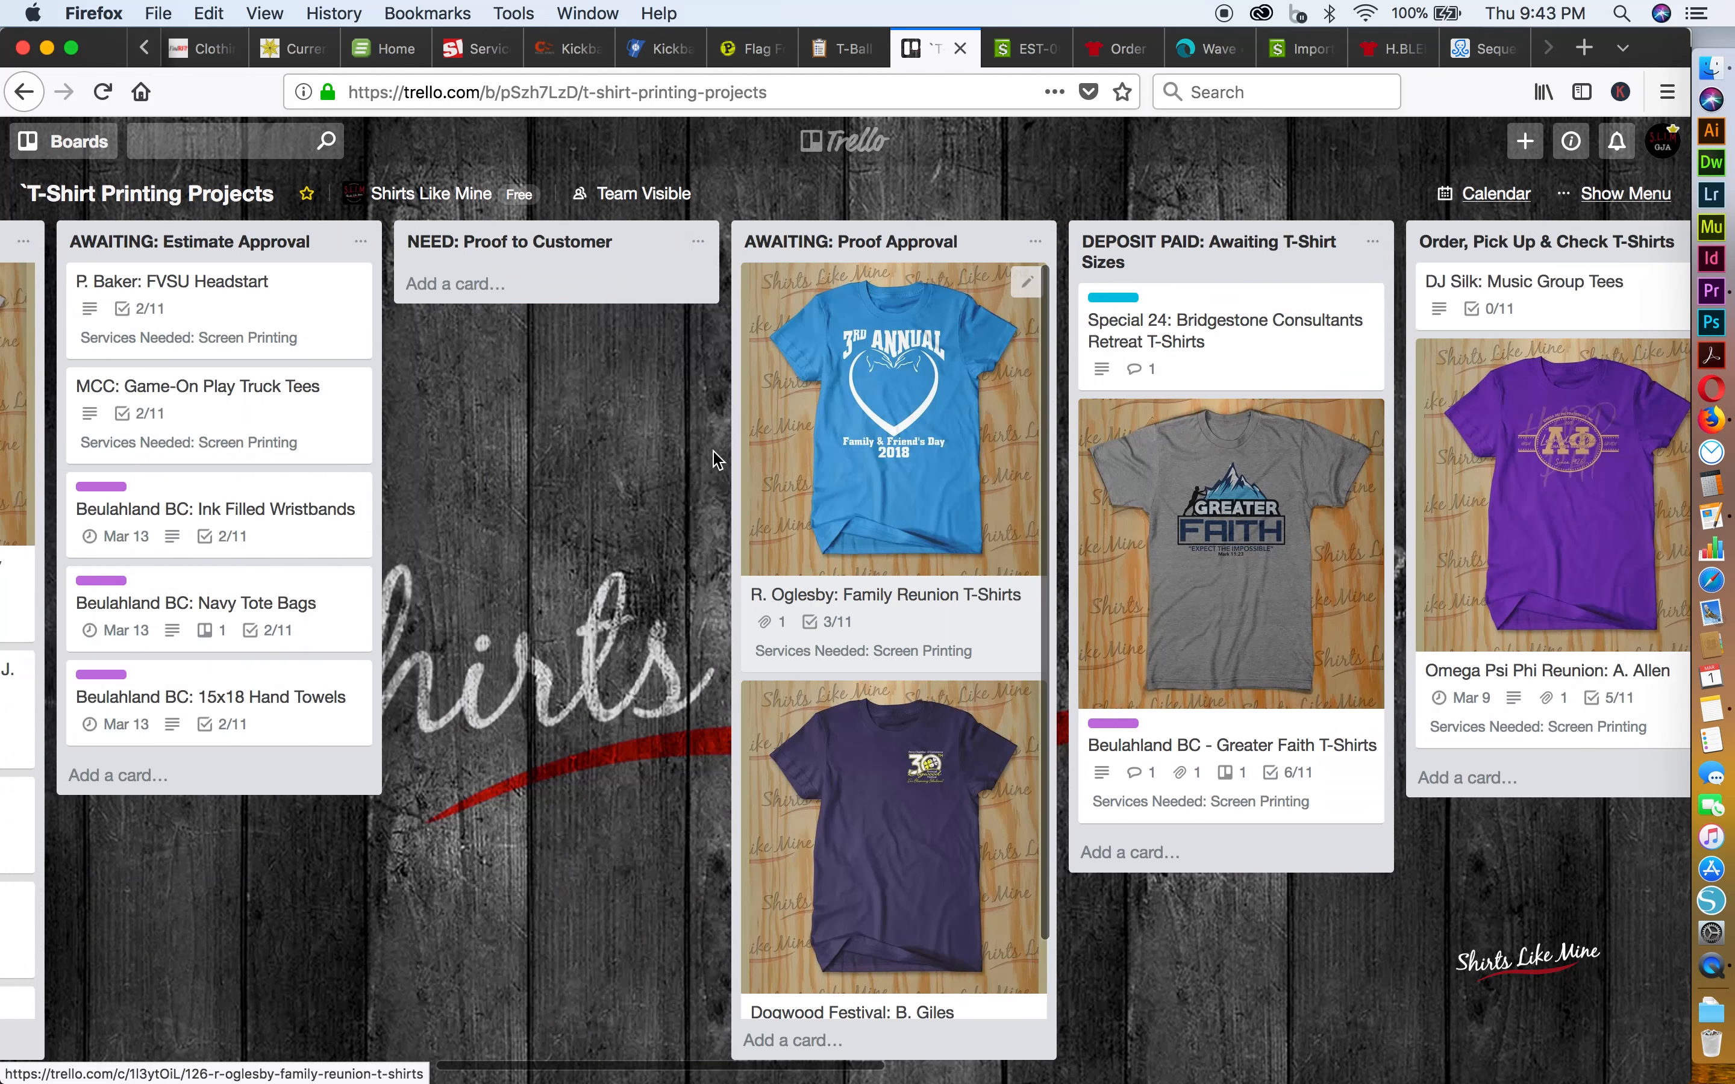
pyautogui.hscroll(-3, 717, 459)
pyautogui.hscroll(12, 717, 459)
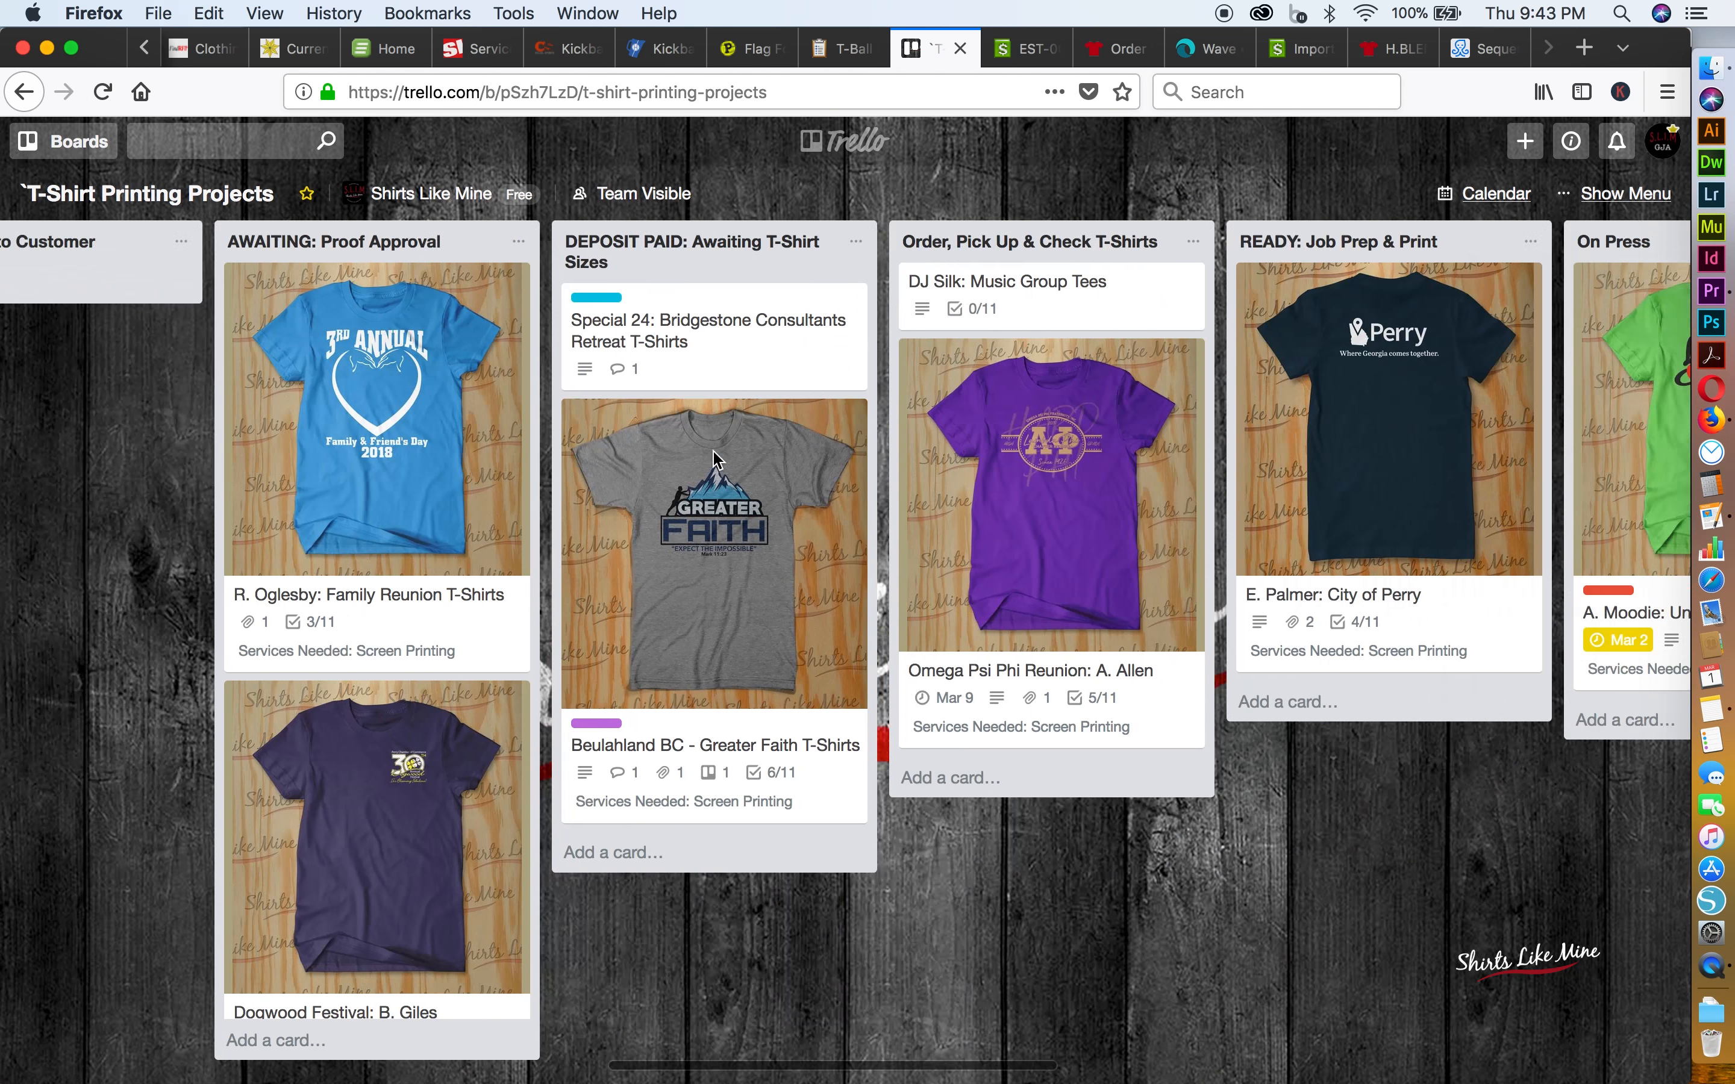
pyautogui.hscroll(3, 715, 459)
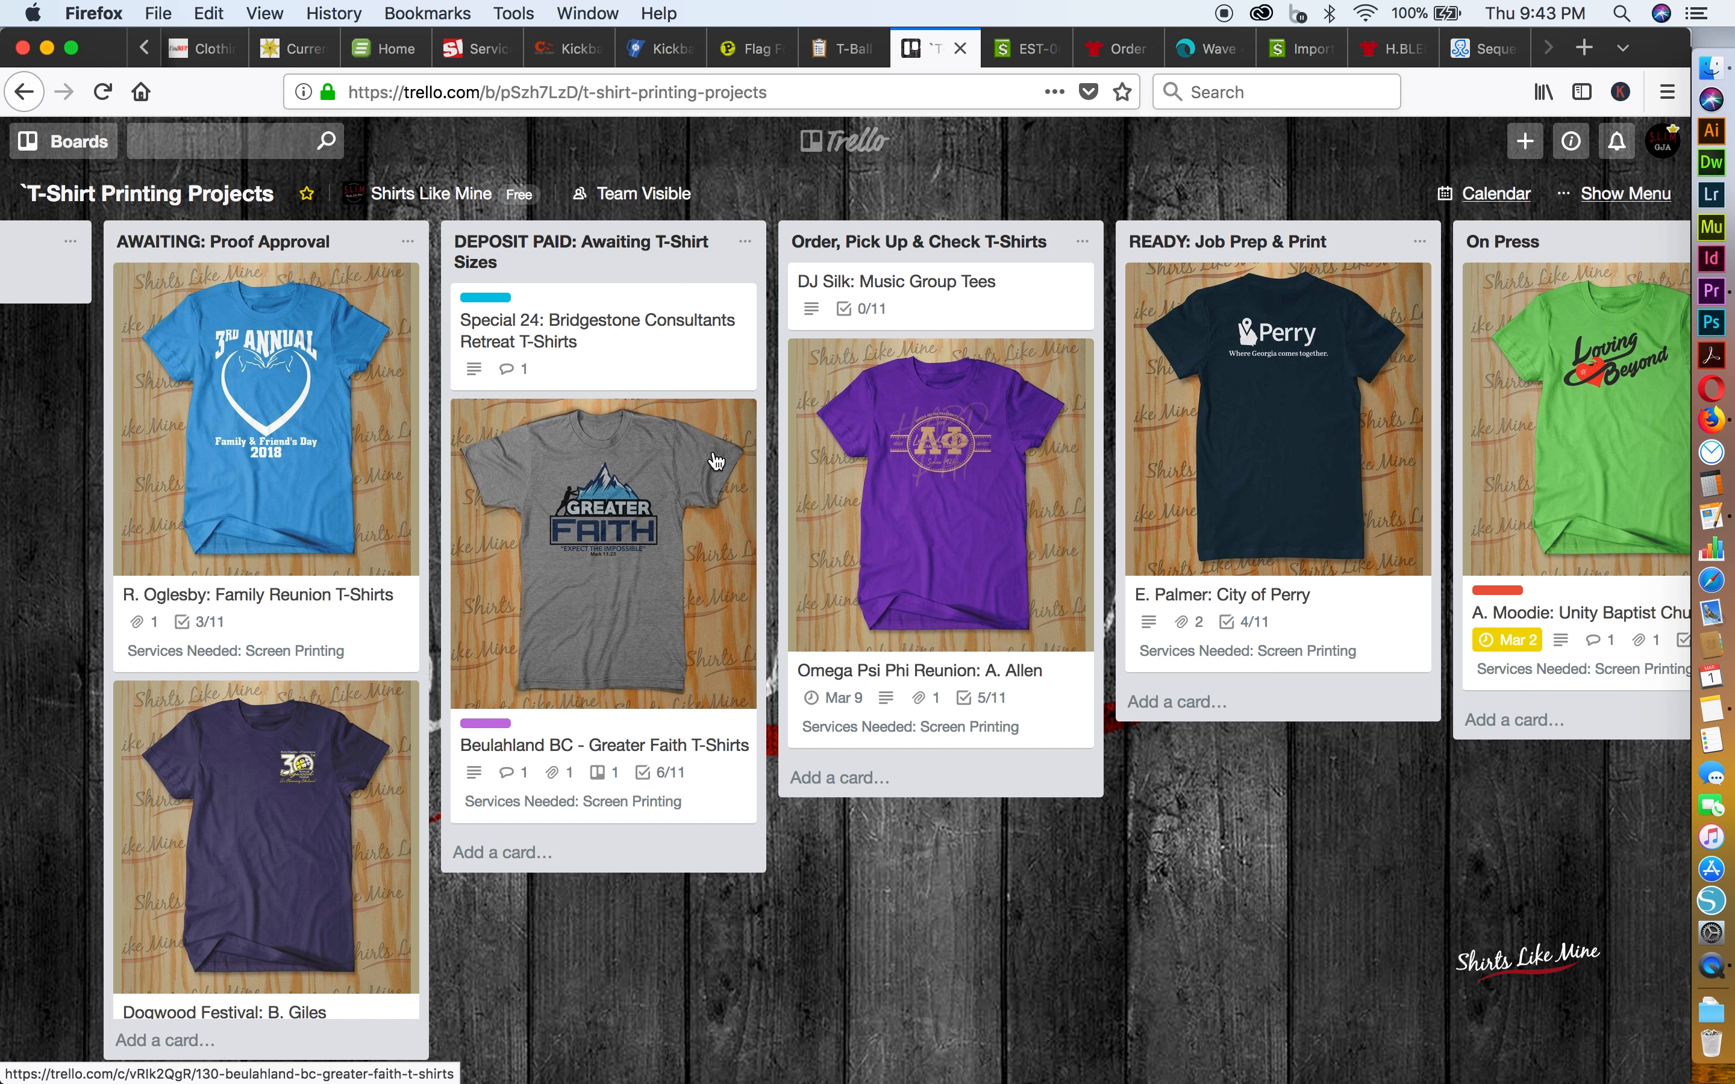
pyautogui.hscroll(2, 716, 460)
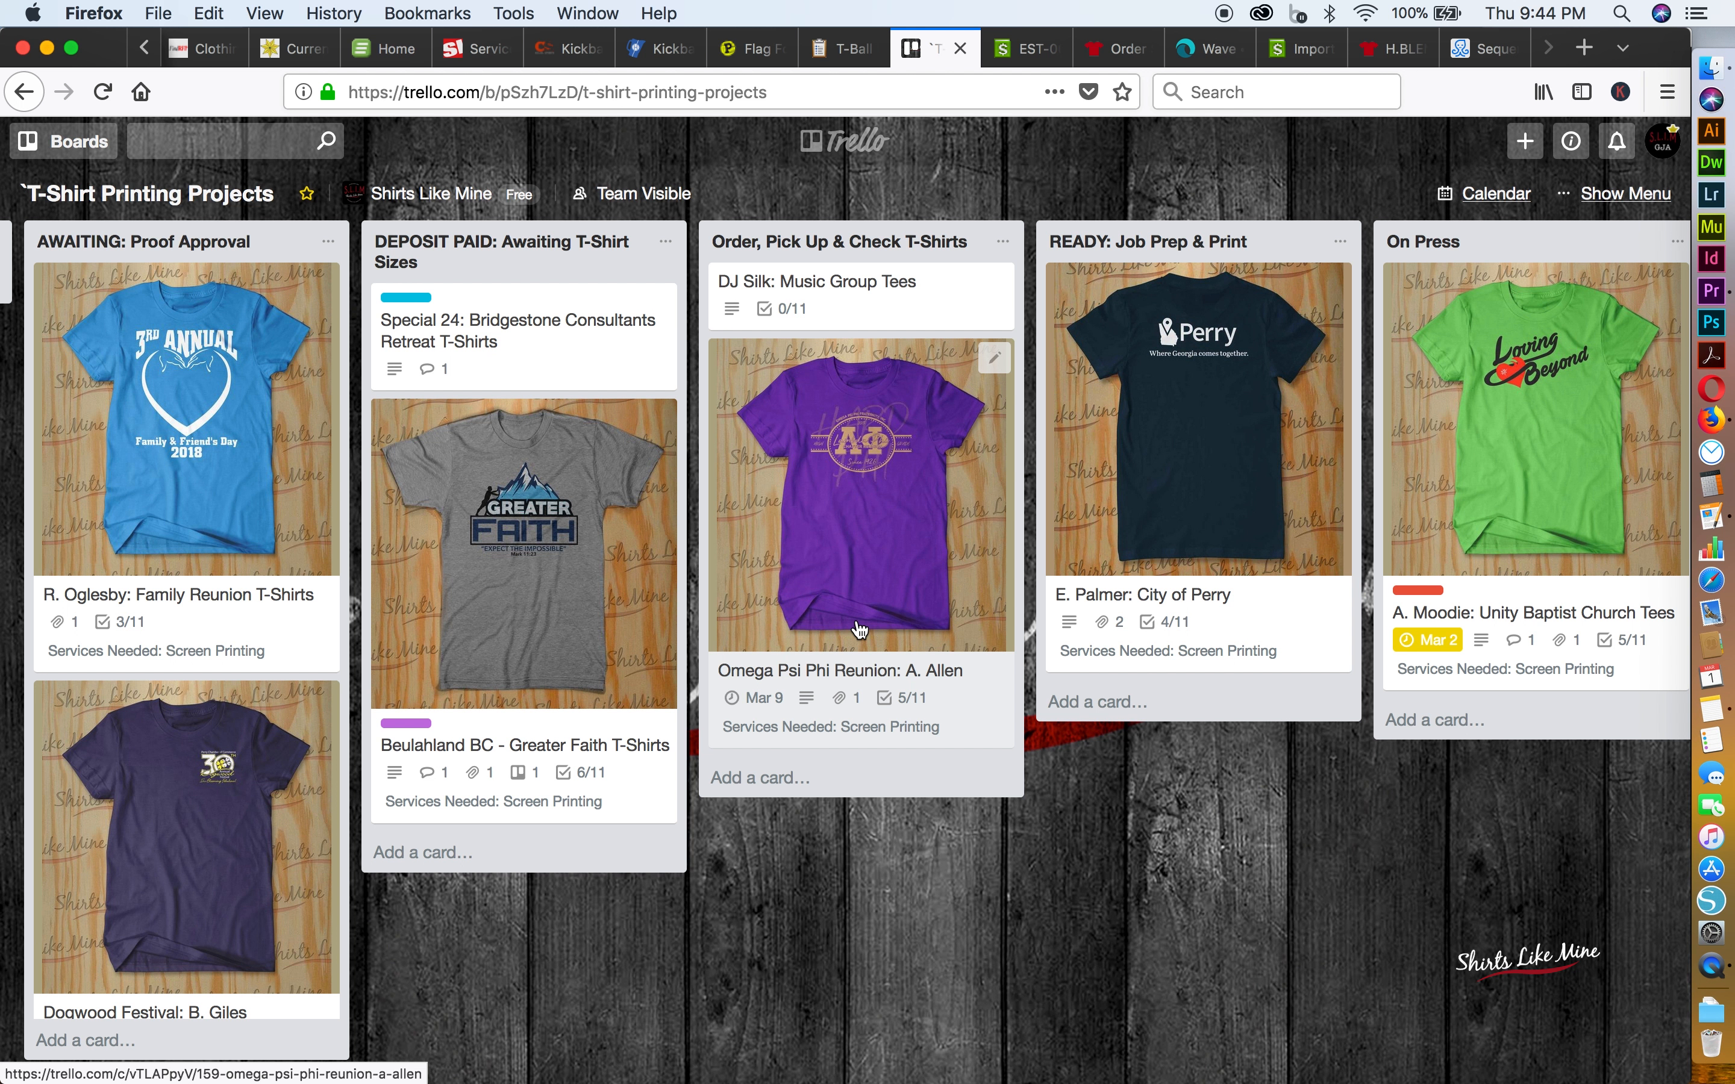
pyautogui.hscroll(-15, 860, 630)
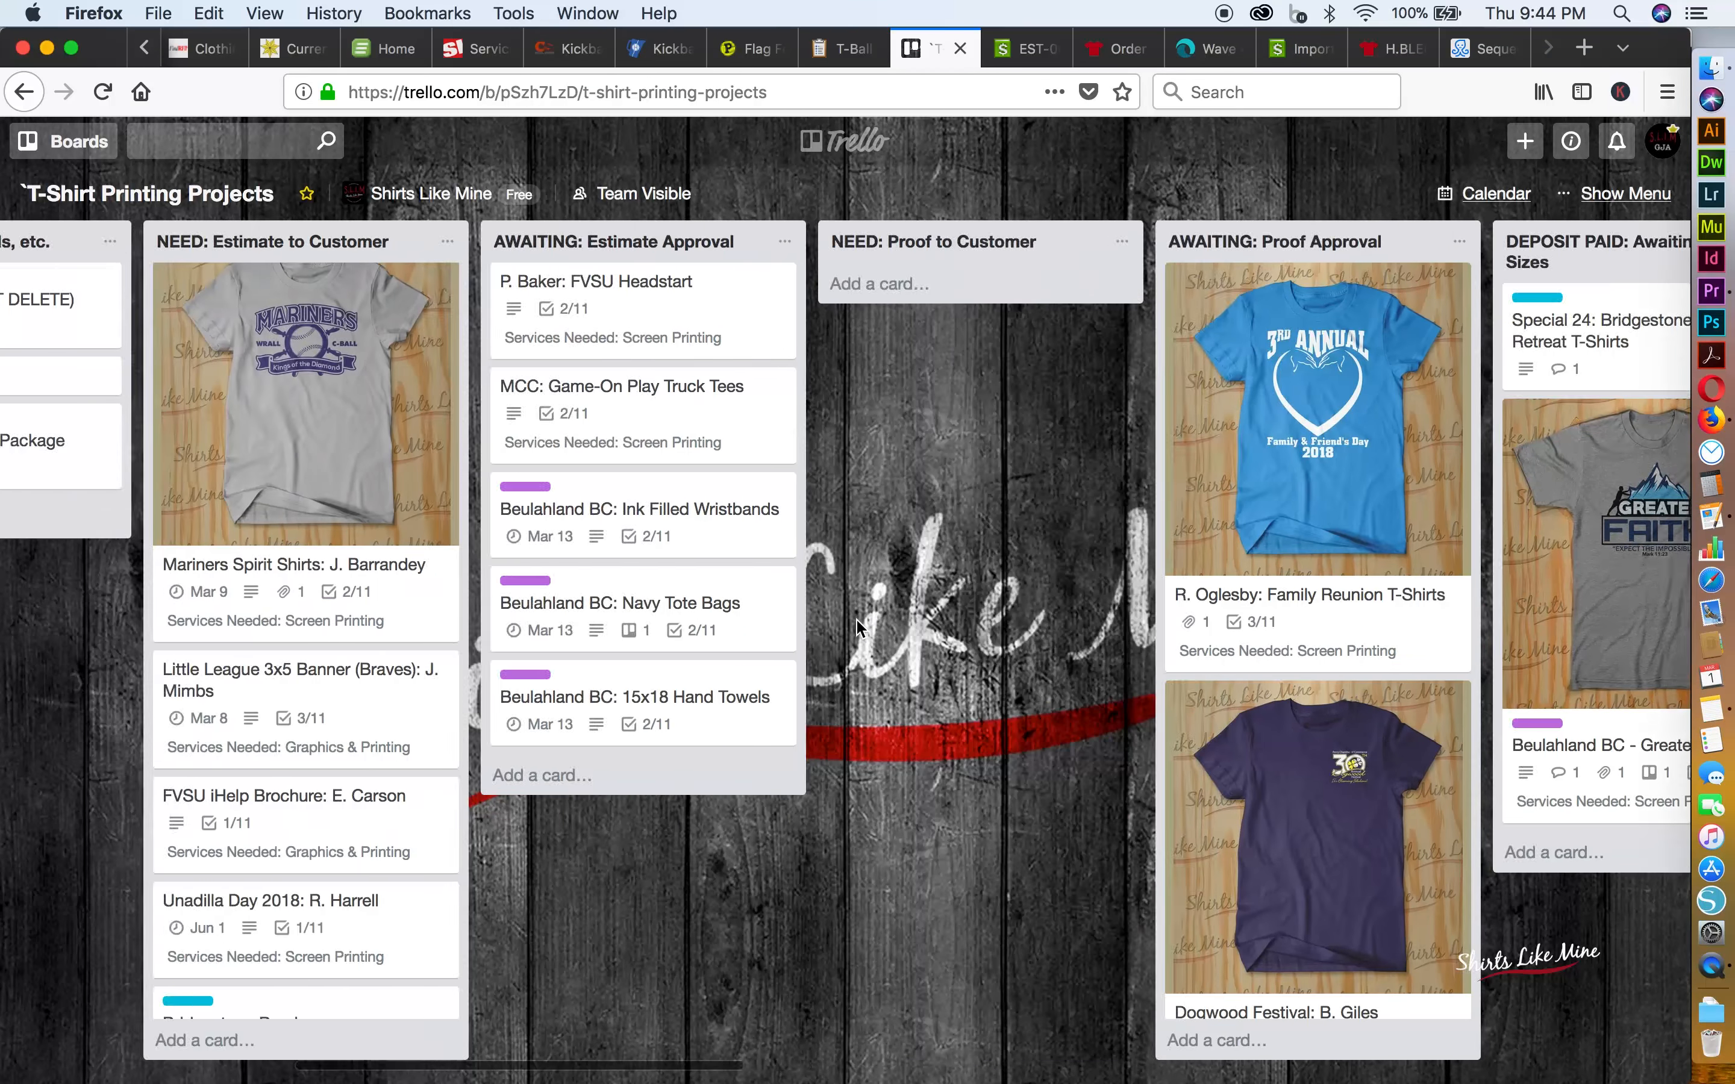
pyautogui.hscroll(-4, 859, 628)
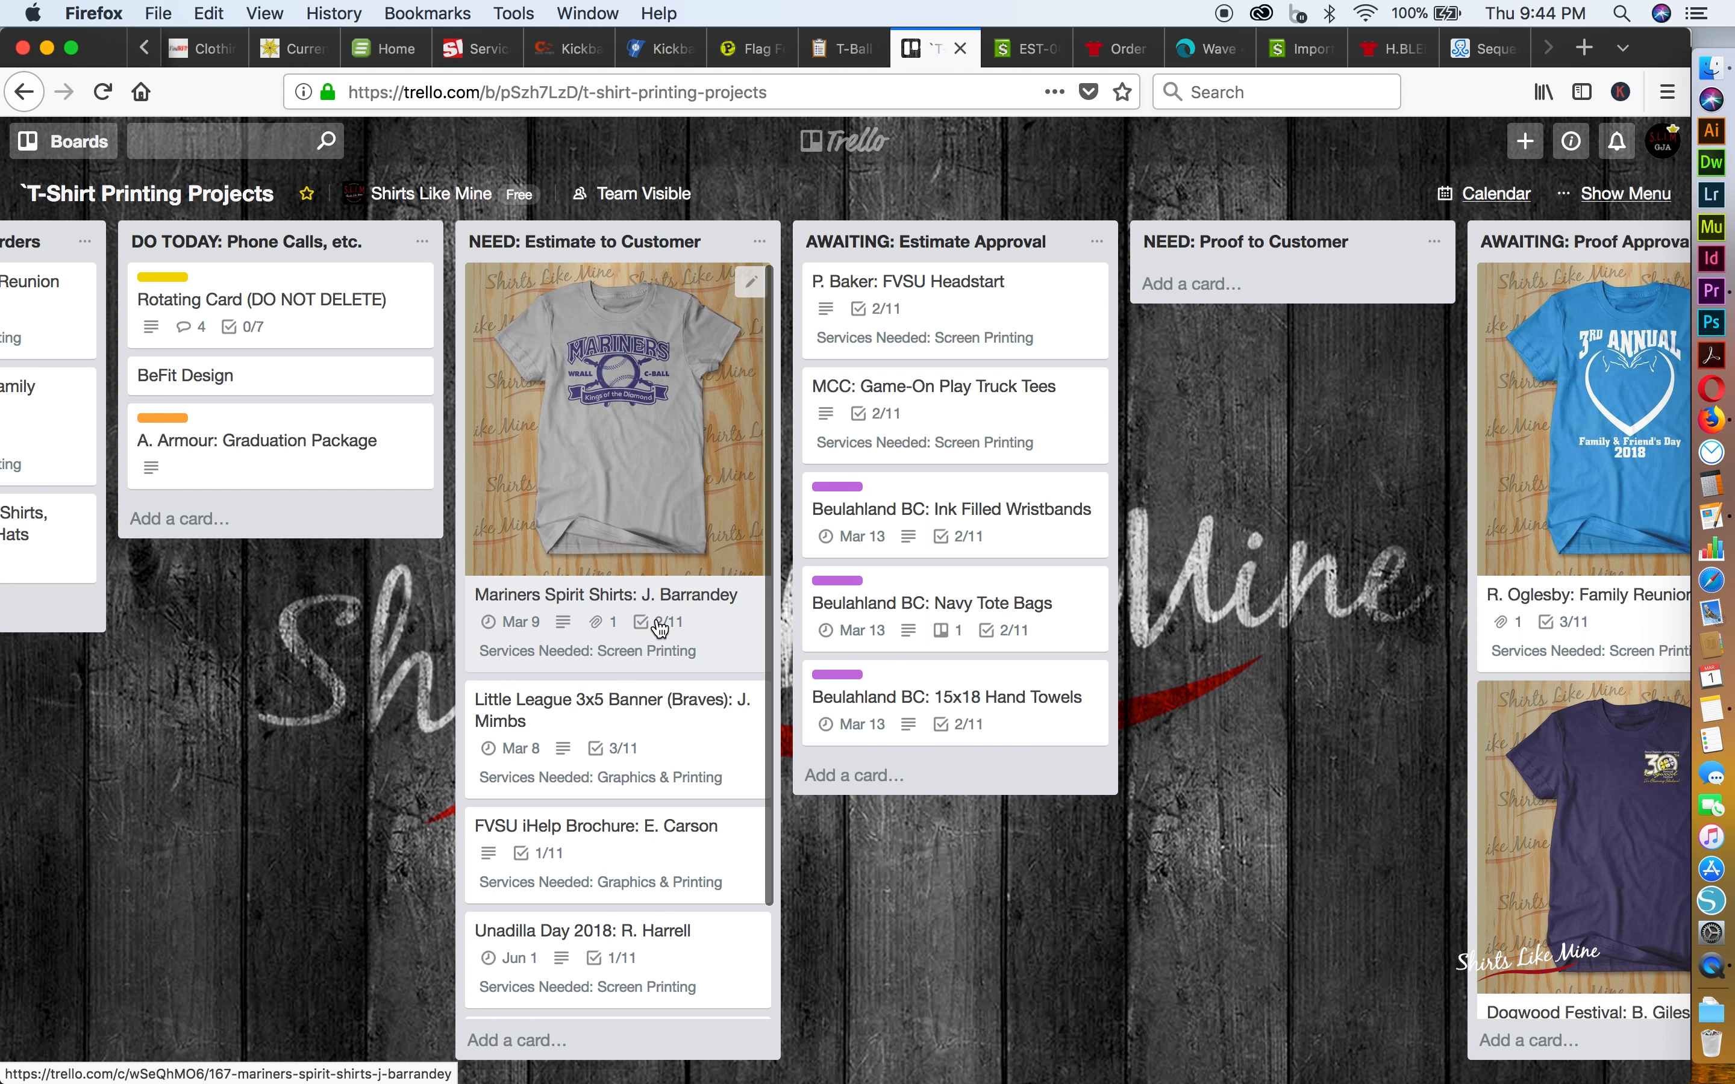